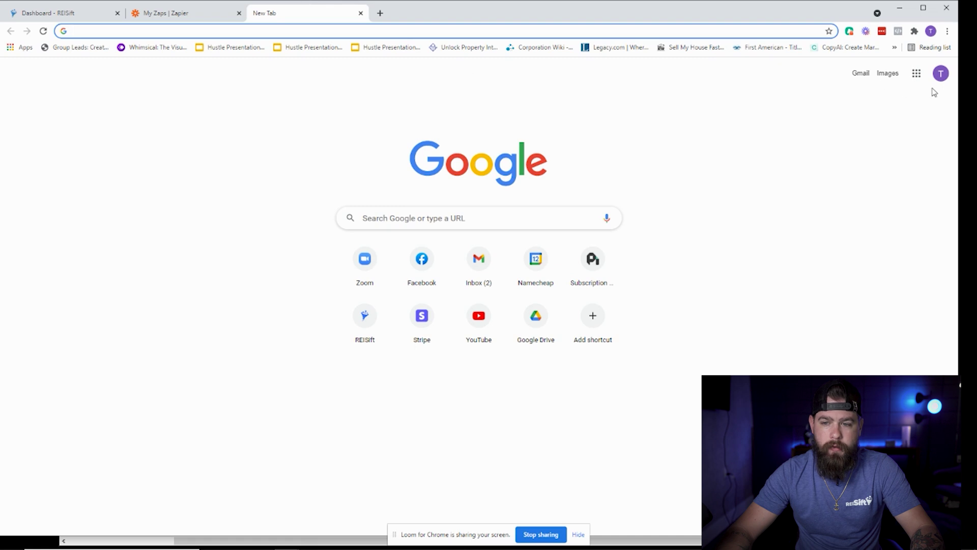
Launch Google Forms from the apps grid and look at the New Lead form.
{"action": "left_click", "coordinate": [916, 76]}
{"action": "scroll", "coordinate": [878, 153], "scroll_direction": "down", "scroll_amount": 4}
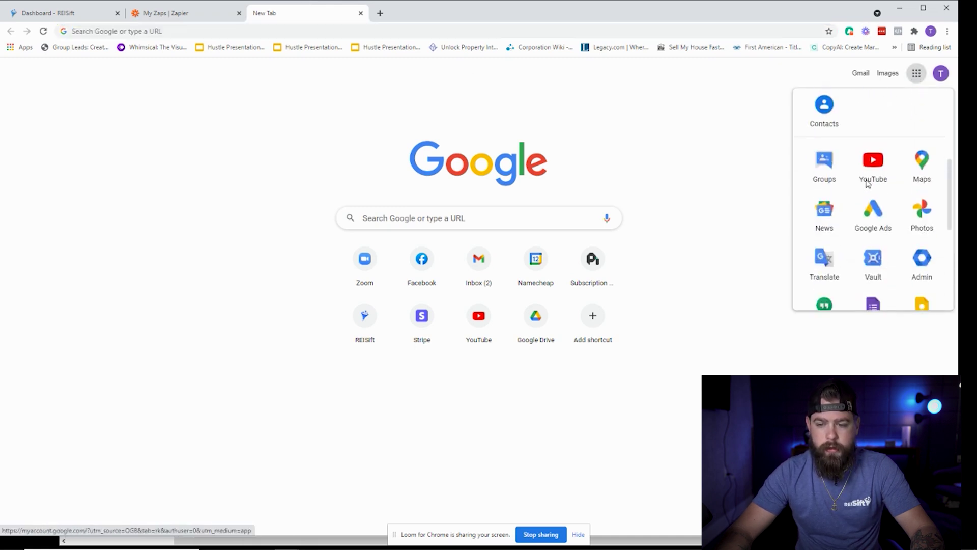
{"action": "scroll", "coordinate": [868, 184], "scroll_direction": "down", "scroll_amount": 2}
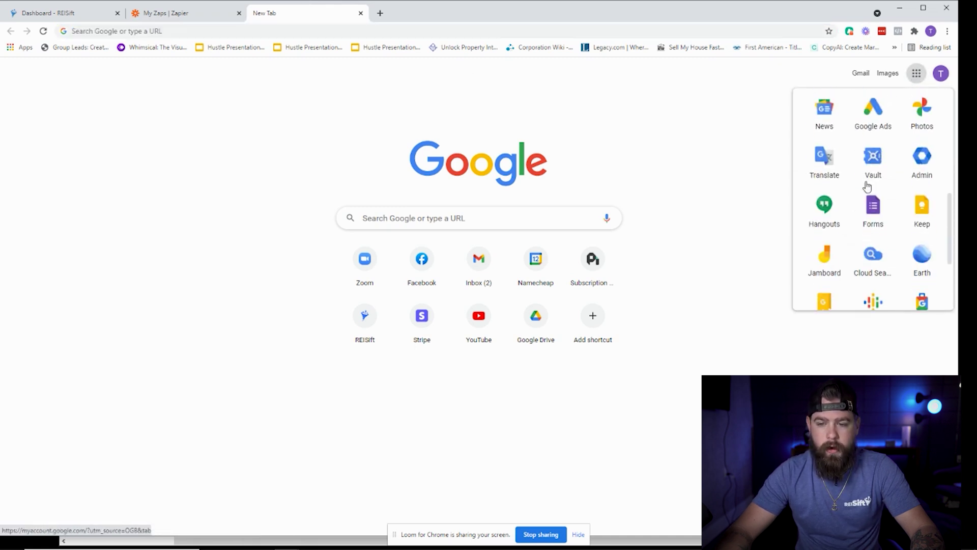
{"action": "left_click", "coordinate": [873, 216]}
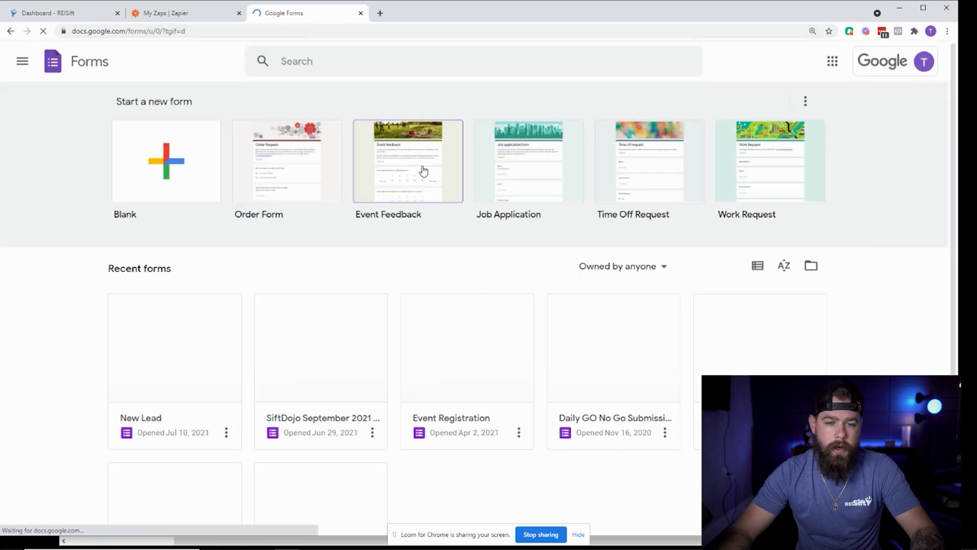
{"action": "left_click", "coordinate": [164, 426]}
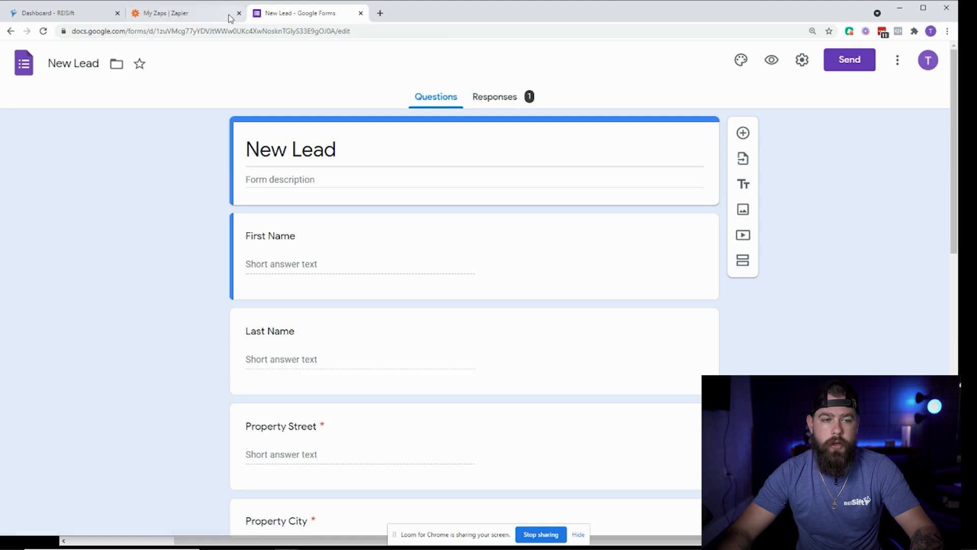
{"action": "left_click", "coordinate": [10, 31]}
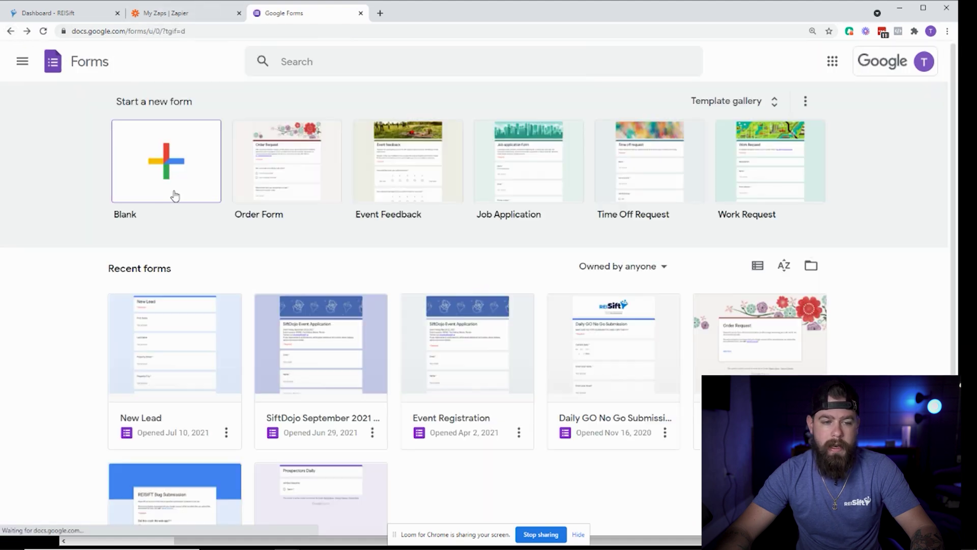
Create a blank form titled 'New lEads' and return to the Forms home page.
{"action": "left_click", "coordinate": [168, 163]}
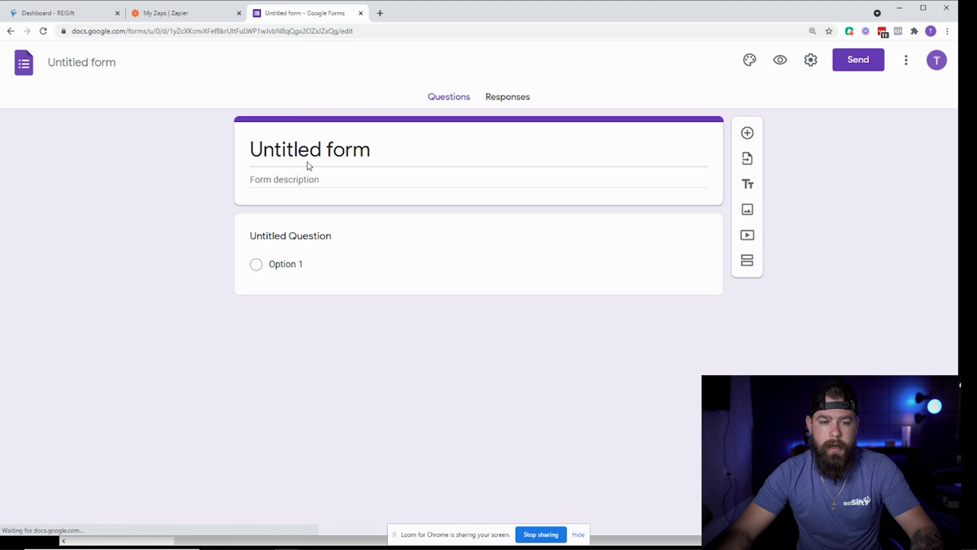
{"action": "left_click", "coordinate": [82, 63]}
{"action": "type", "text": "N"}
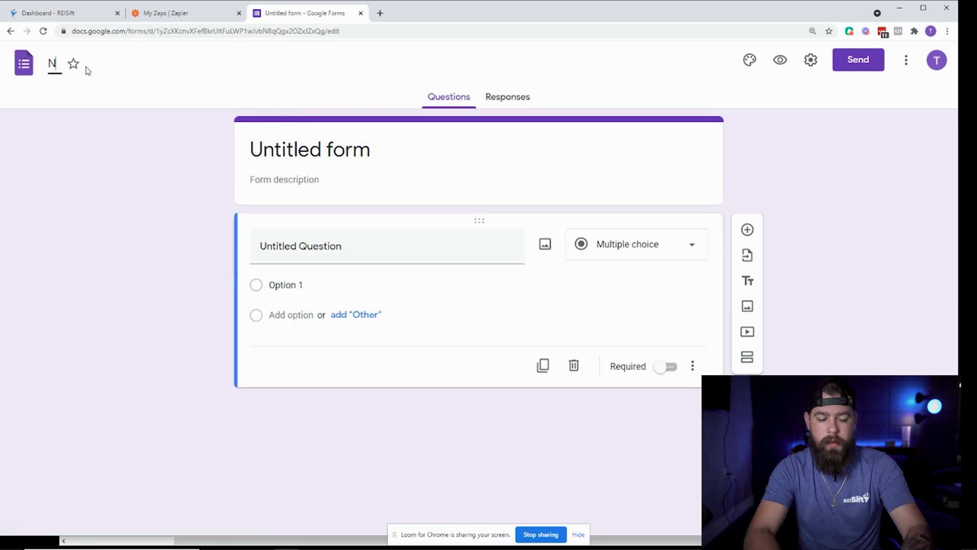
{"action": "type", "text": "ew lEads"}
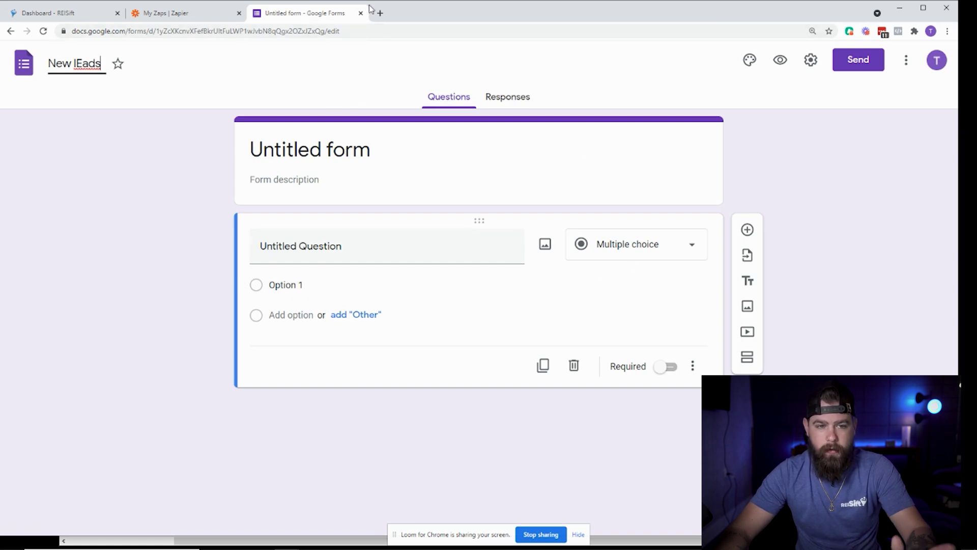
{"action": "left_click", "coordinate": [11, 31]}
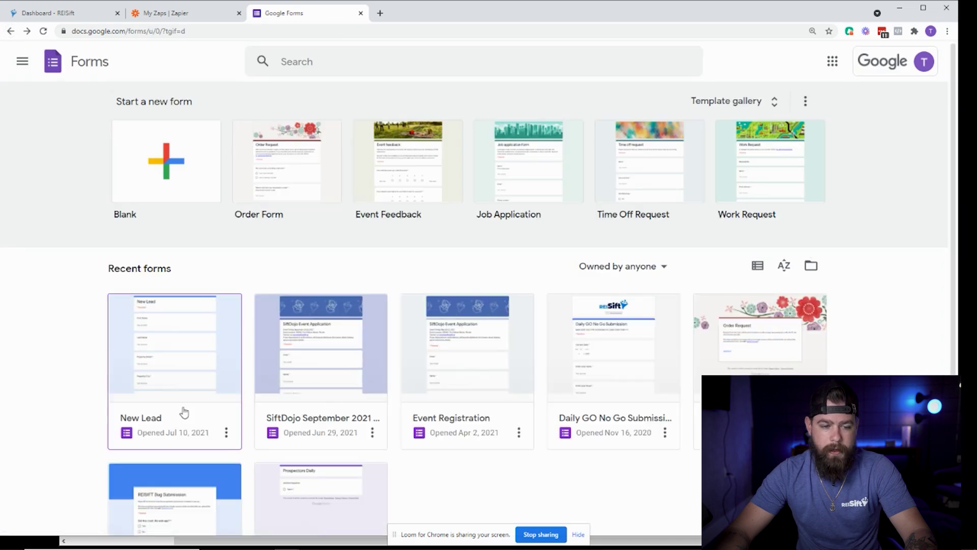
{"action": "left_click", "coordinate": [185, 411]}
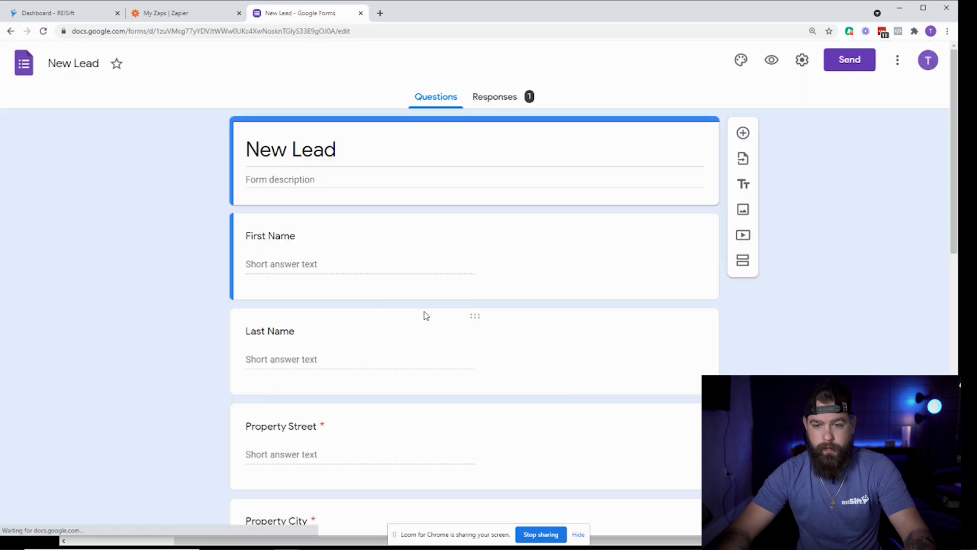
{"action": "left_click", "coordinate": [745, 68]}
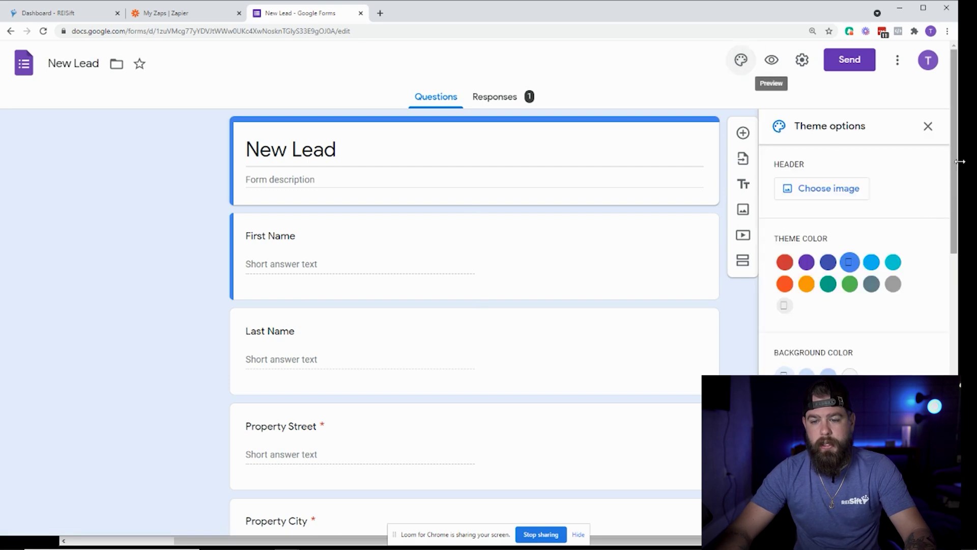
{"action": "left_click", "coordinate": [928, 127]}
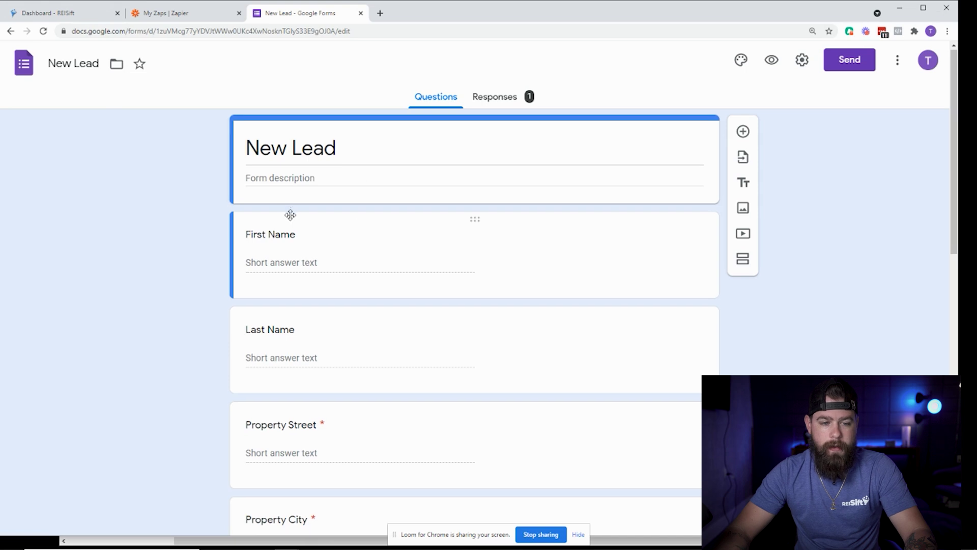
{"action": "scroll", "coordinate": [294, 214], "scroll_direction": "down", "scroll_amount": 1}
{"action": "scroll", "coordinate": [389, 206], "scroll_direction": "up", "scroll_amount": 1}
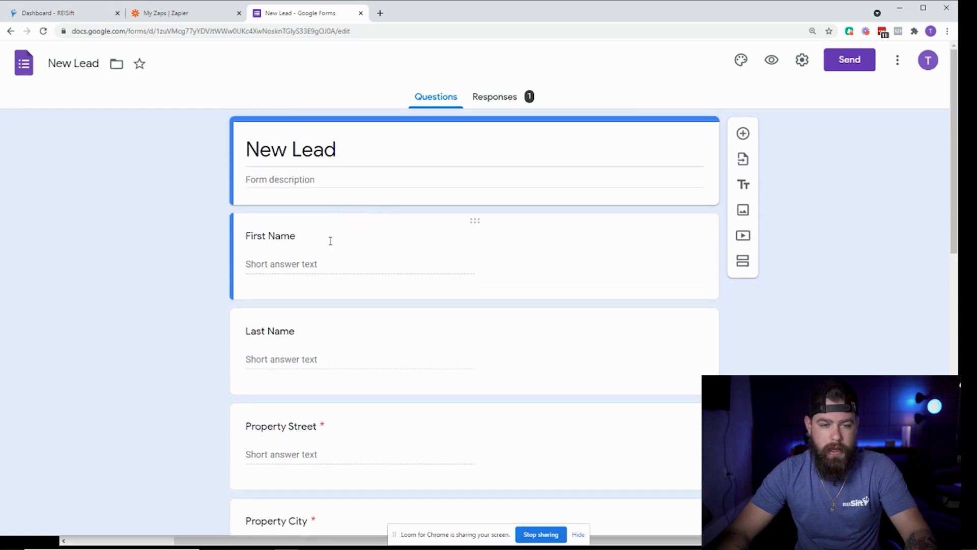
{"action": "left_click", "coordinate": [286, 254]}
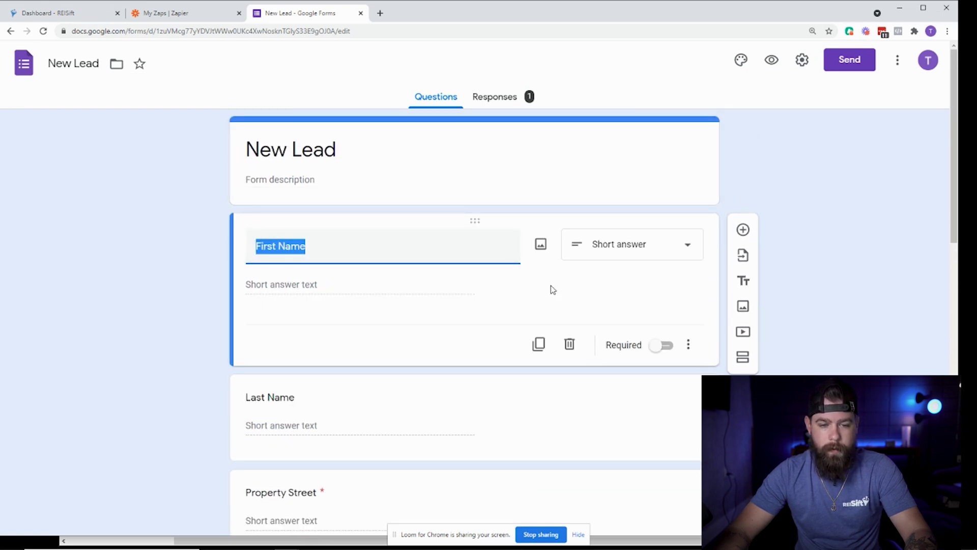
{"action": "left_click", "coordinate": [289, 249]}
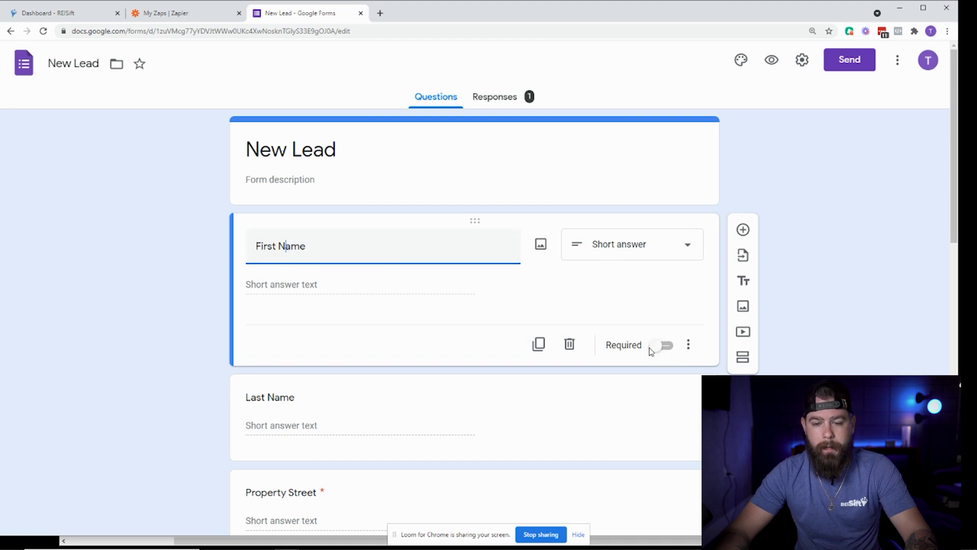
{"action": "left_click", "coordinate": [844, 311]}
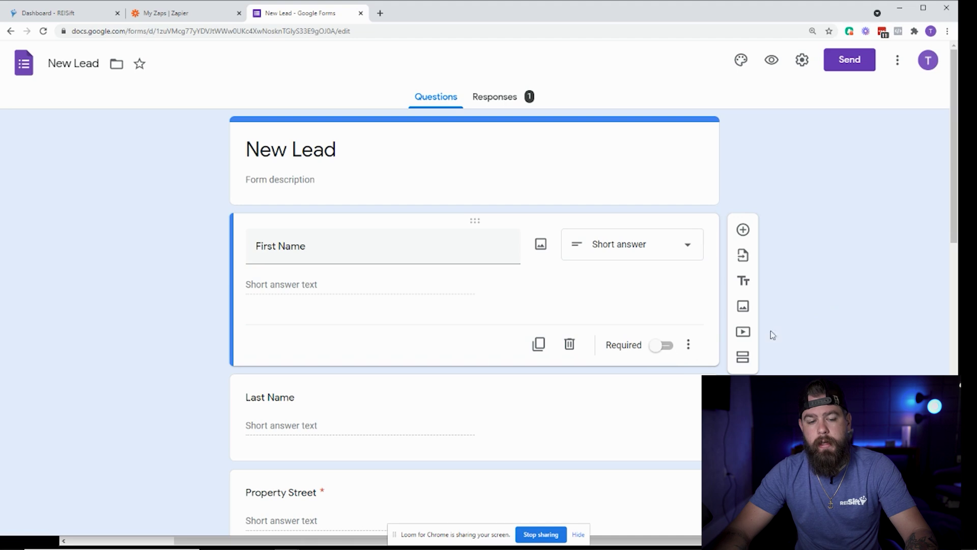
{"action": "scroll", "coordinate": [495, 386], "scroll_direction": "down", "scroll_amount": 2}
{"action": "left_click", "coordinate": [292, 293]}
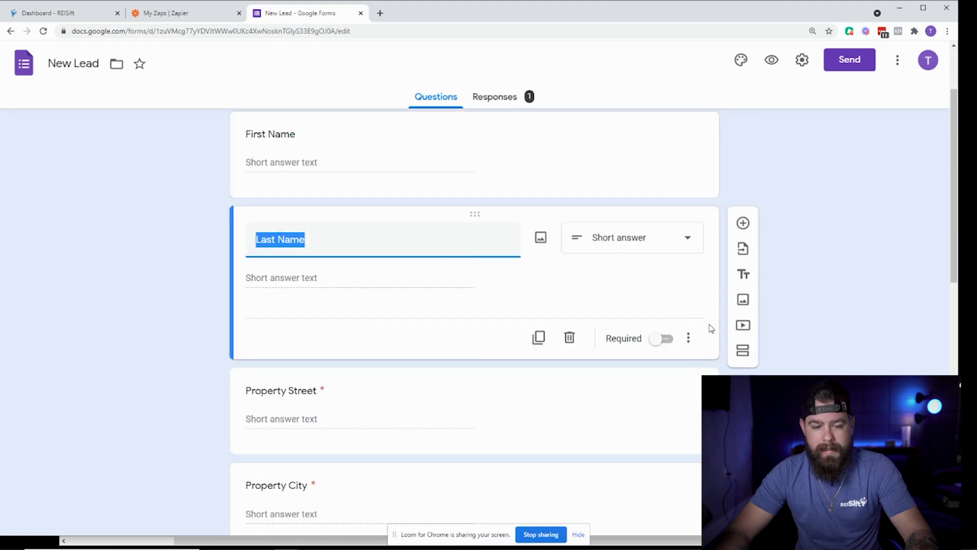
{"action": "left_click", "coordinate": [407, 397]}
{"action": "scroll", "coordinate": [607, 375], "scroll_direction": "down", "scroll_amount": 2}
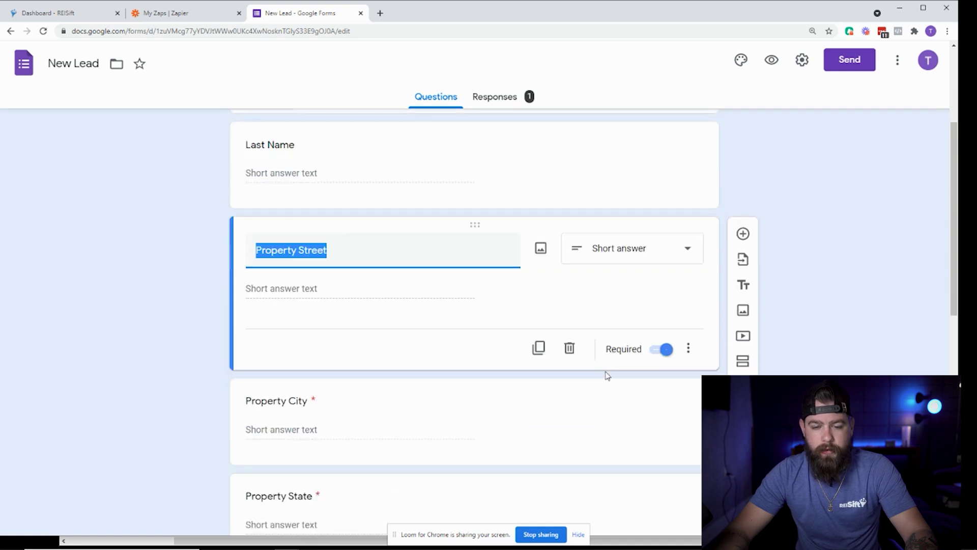
{"action": "left_click", "coordinate": [375, 368]}
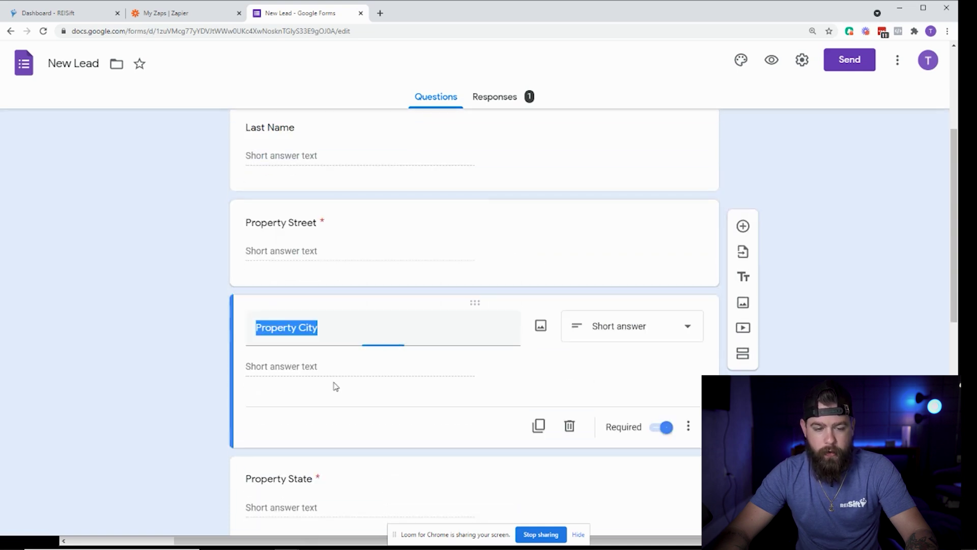
{"action": "scroll", "coordinate": [401, 395], "scroll_direction": "down", "scroll_amount": 2}
{"action": "left_click", "coordinate": [402, 395]}
{"action": "scroll", "coordinate": [585, 386], "scroll_direction": "down", "scroll_amount": 3}
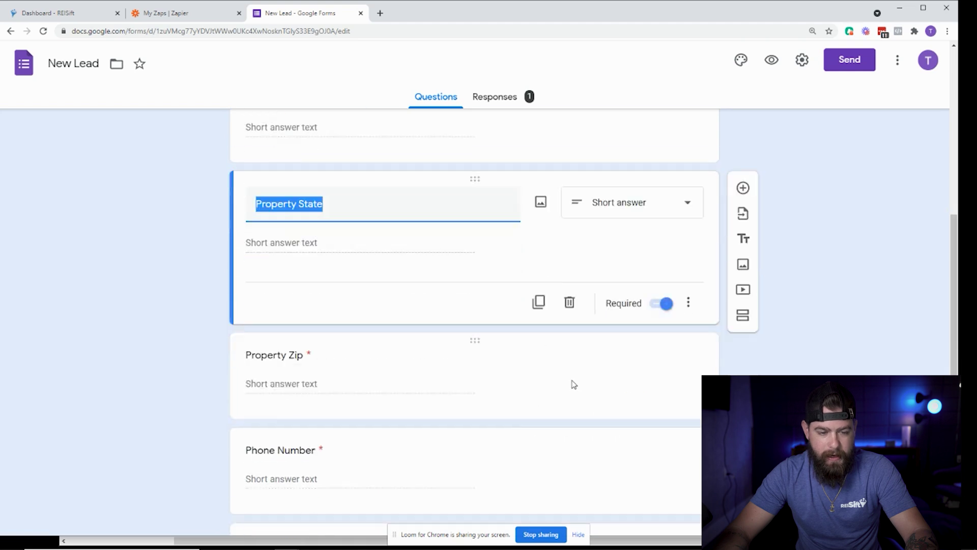
{"action": "left_click", "coordinate": [306, 321]}
{"action": "scroll", "coordinate": [320, 305], "scroll_direction": "down", "scroll_amount": 3}
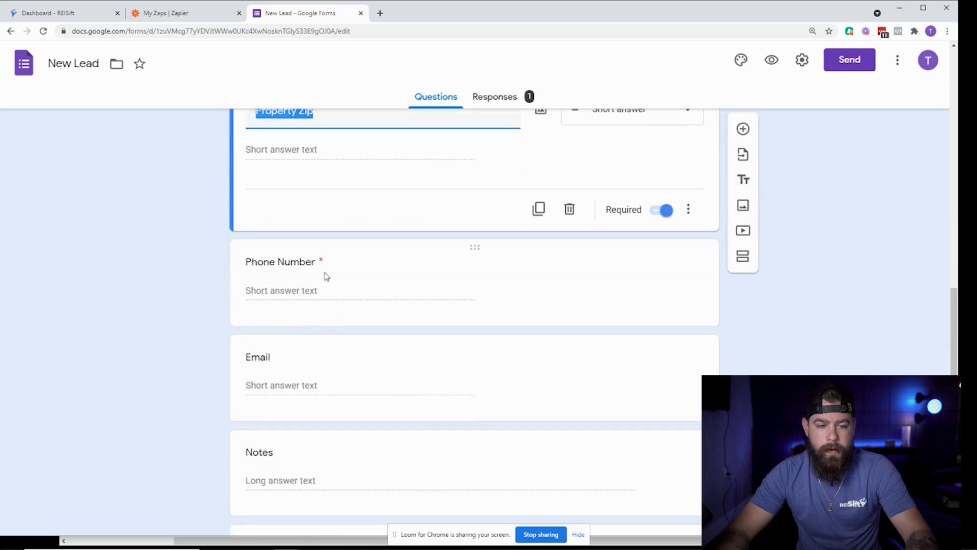
{"action": "left_click", "coordinate": [323, 278]}
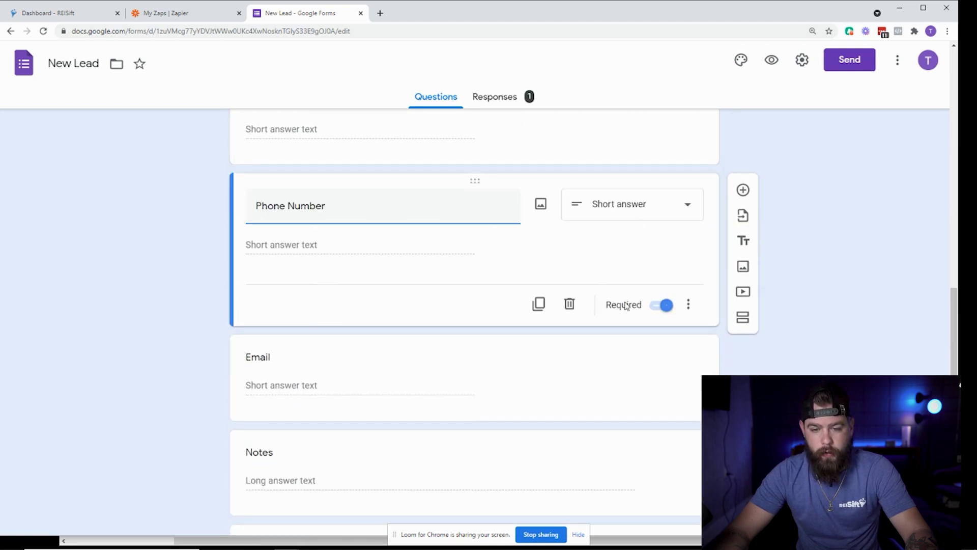
{"action": "scroll", "coordinate": [323, 288], "scroll_direction": "down", "scroll_amount": 2}
{"action": "left_click", "coordinate": [275, 264]}
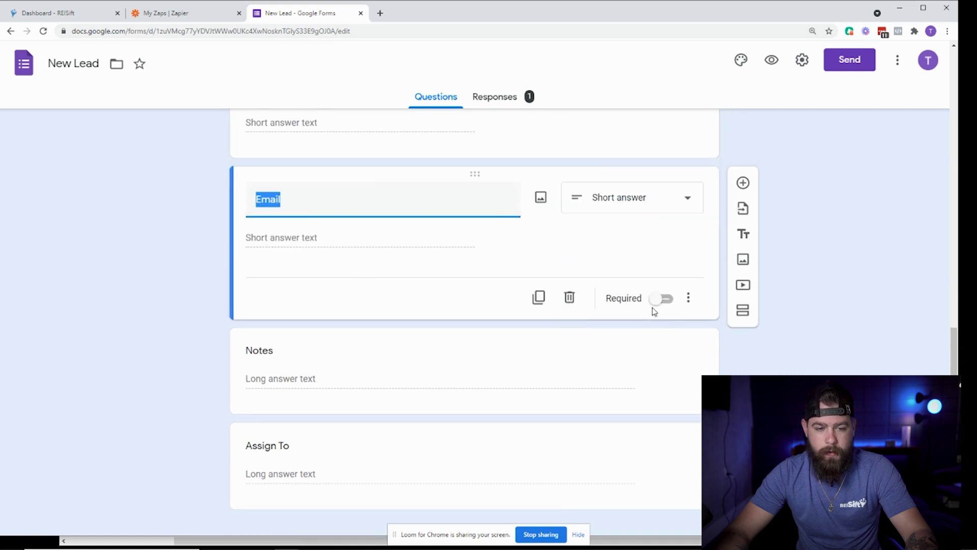
{"action": "left_click", "coordinate": [270, 337]}
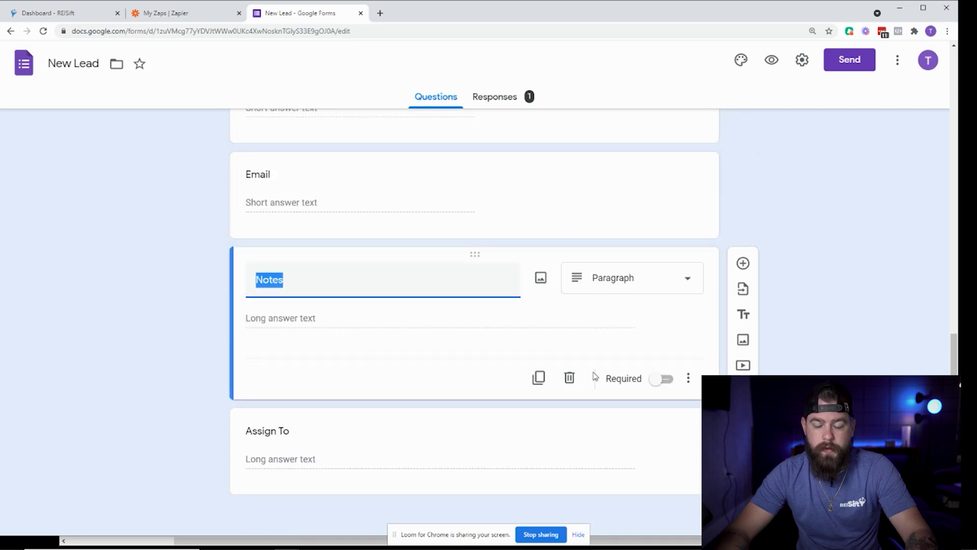
{"action": "left_click", "coordinate": [300, 433]}
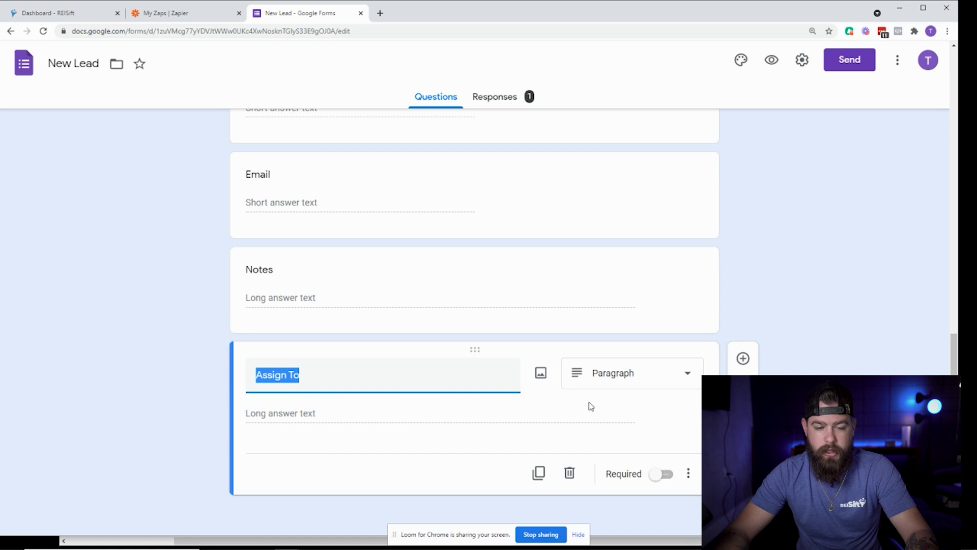
{"action": "left_click", "coordinate": [192, 413]}
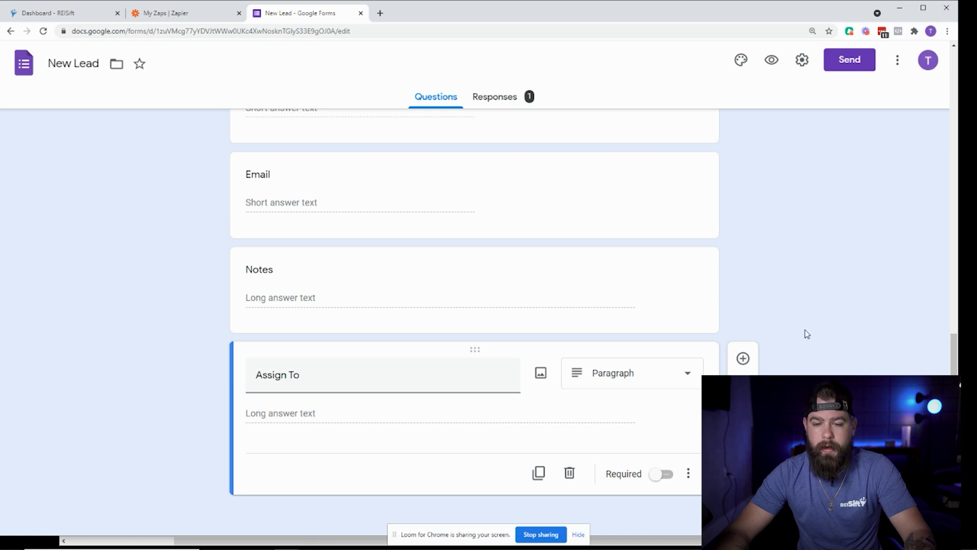
{"action": "scroll", "coordinate": [803, 349], "scroll_direction": "up", "scroll_amount": 10}
{"action": "scroll", "coordinate": [791, 371], "scroll_direction": "up", "scroll_amount": 3}
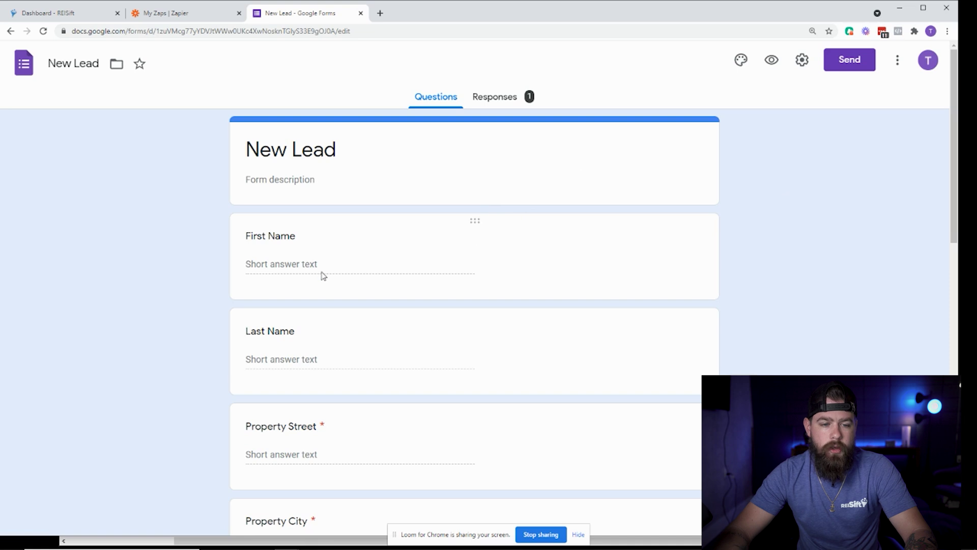
{"action": "left_click", "coordinate": [802, 61]}
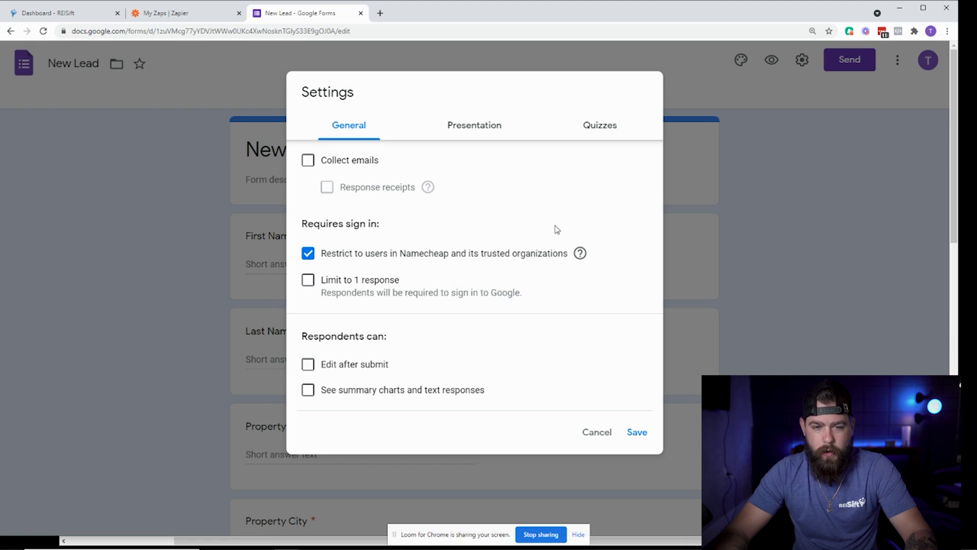
{"action": "left_click", "coordinate": [595, 433]}
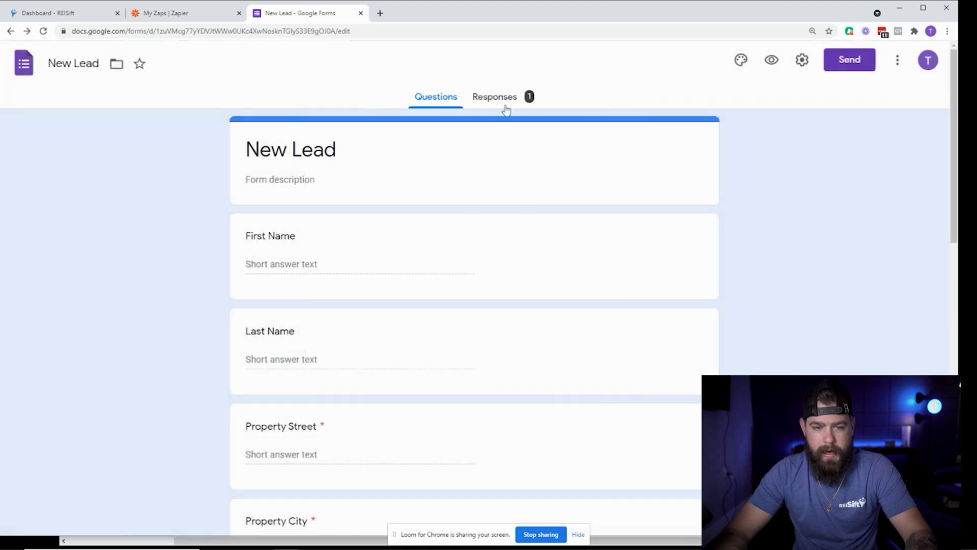
Delete all of New Lead's responses, then check where responses are being sent.
{"action": "left_click", "coordinate": [506, 104]}
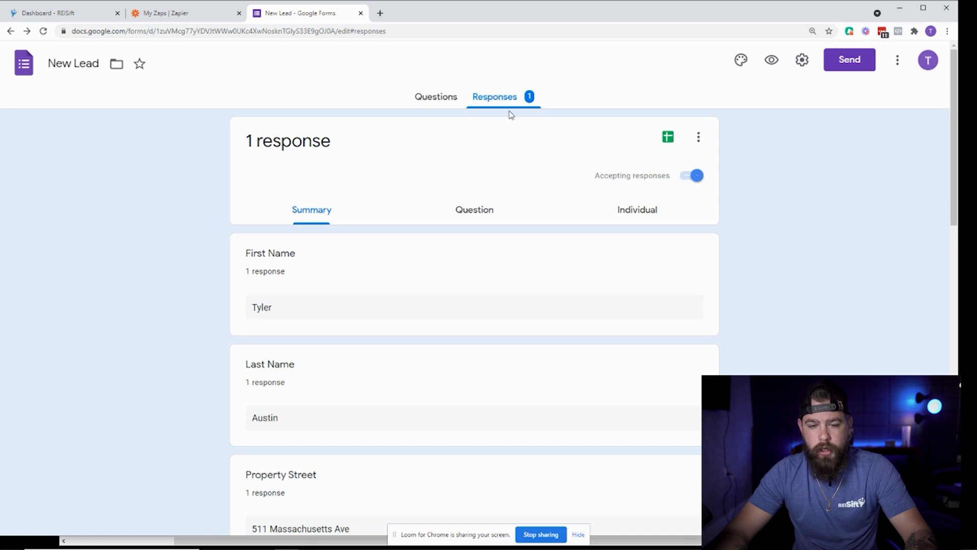
{"action": "left_click", "coordinate": [697, 137]}
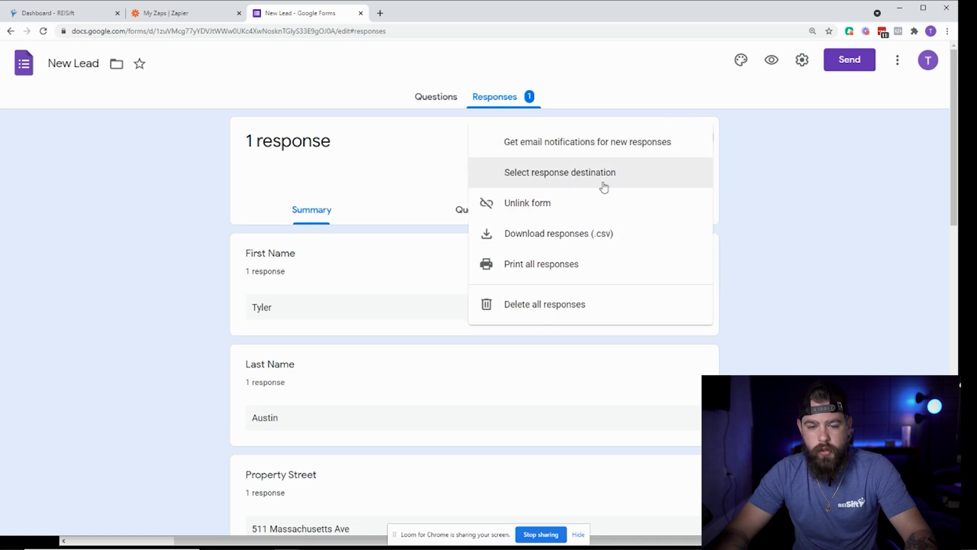
{"action": "left_click", "coordinate": [567, 316]}
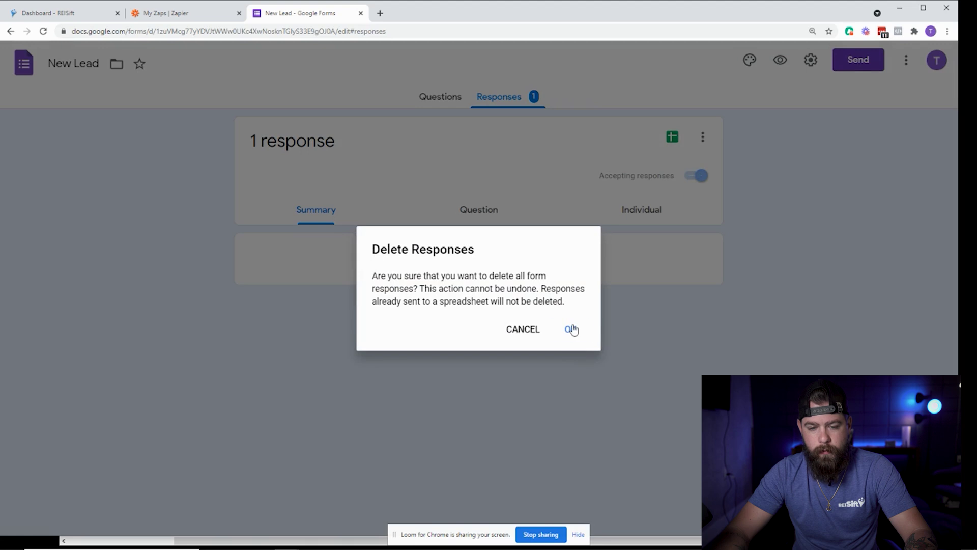
{"action": "left_click", "coordinate": [569, 326]}
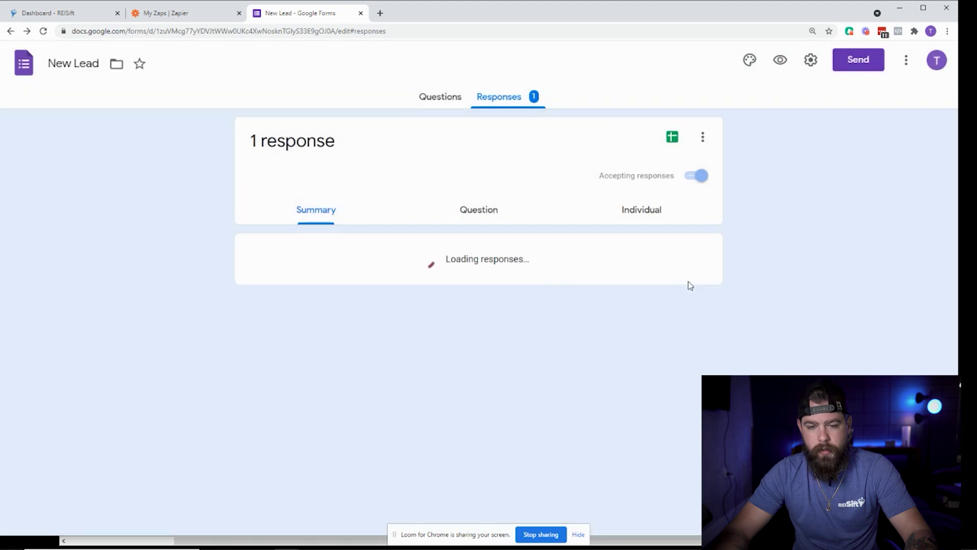
{"action": "left_click", "coordinate": [701, 137]}
{"action": "left_click", "coordinate": [759, 175]}
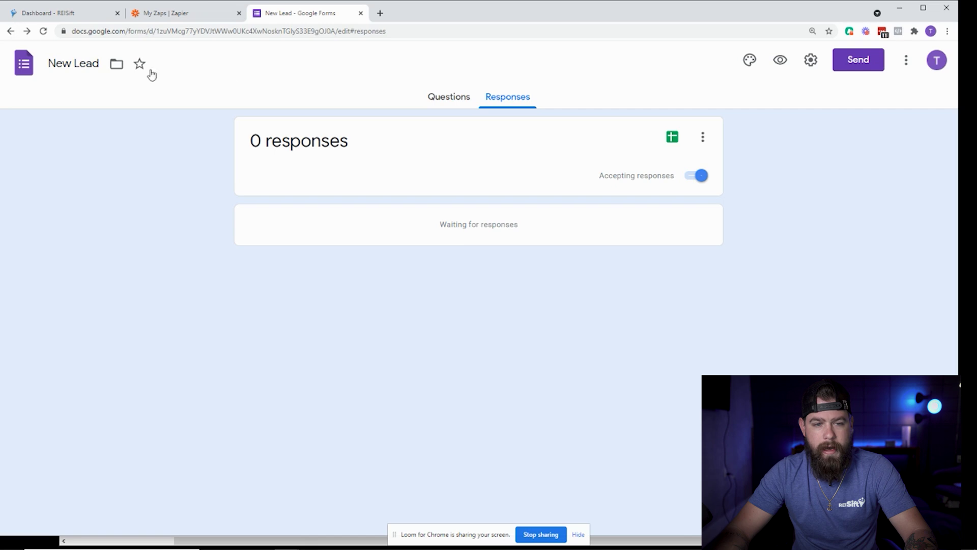
In a new browser tab, launch Google Forms and start a blank form.
{"action": "left_click", "coordinate": [380, 14]}
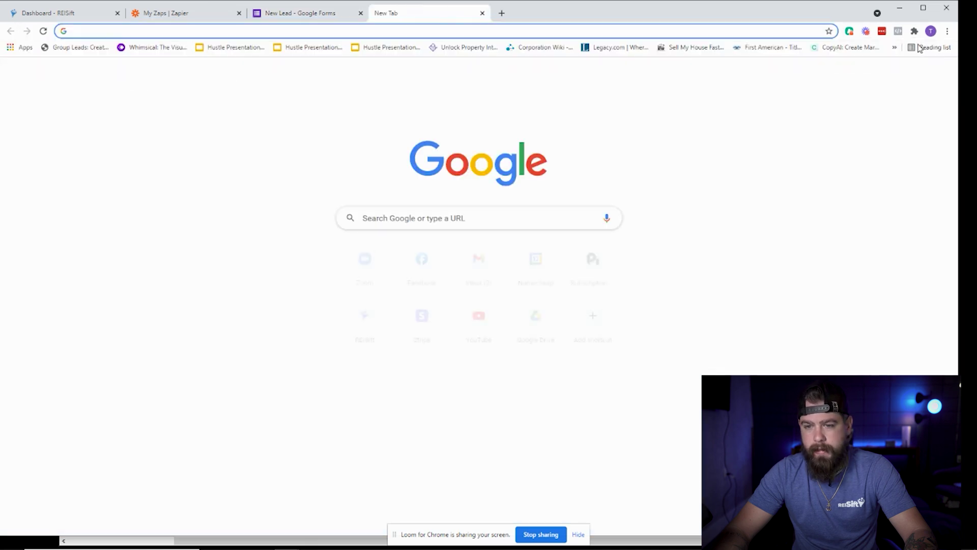
{"action": "left_click", "coordinate": [916, 73]}
{"action": "scroll", "coordinate": [909, 208], "scroll_direction": "down", "scroll_amount": 5}
{"action": "scroll", "coordinate": [908, 207], "scroll_direction": "down", "scroll_amount": 5}
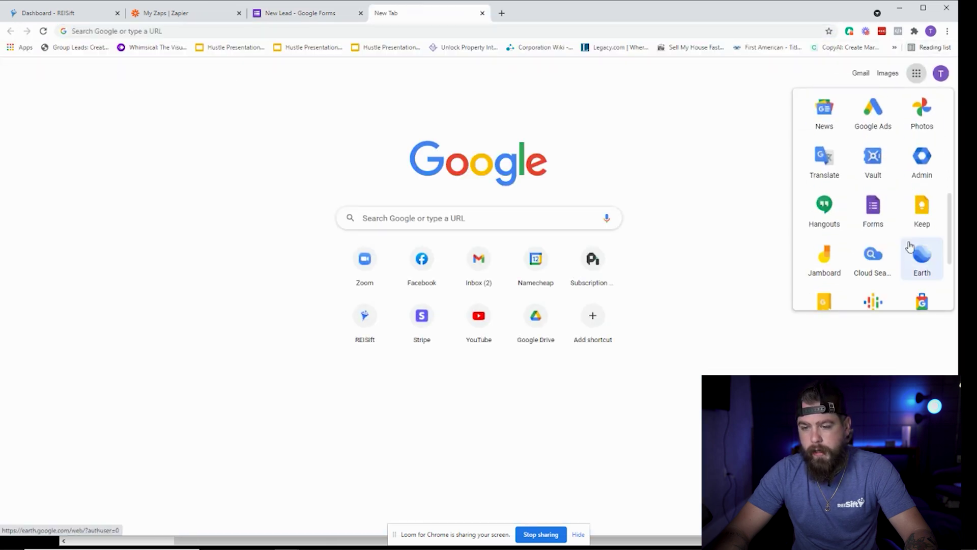
{"action": "scroll", "coordinate": [888, 187], "scroll_direction": "up", "scroll_amount": 2}
{"action": "left_click", "coordinate": [862, 197]}
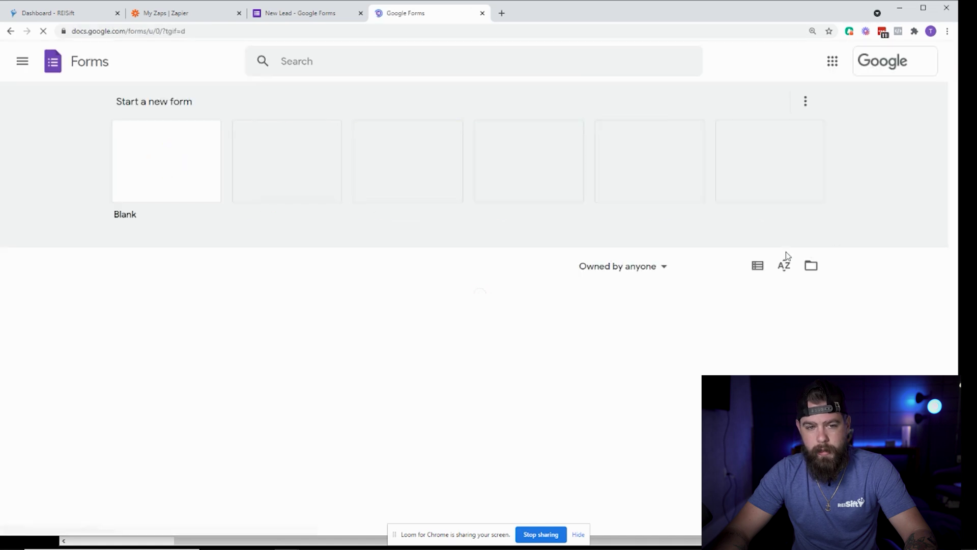
{"action": "left_click", "coordinate": [186, 162]}
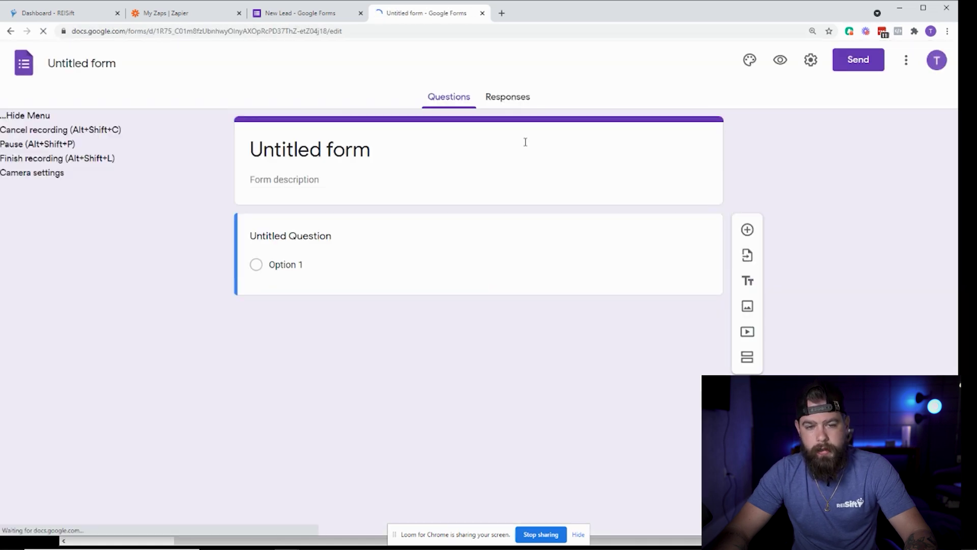
Name a response spreadsheet 'New Leads REsponses' in the Sheets link dialog, then cancel it.
{"action": "left_click", "coordinate": [514, 98]}
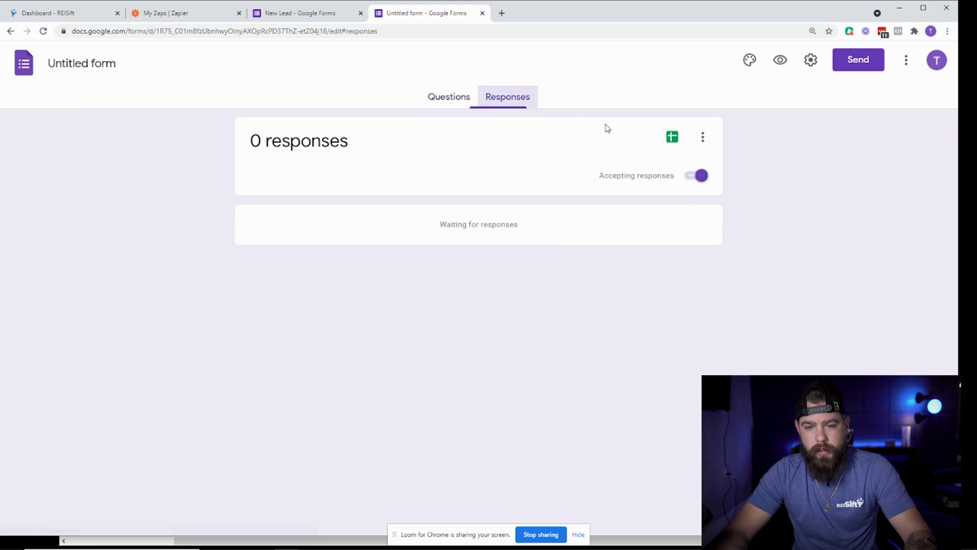
{"action": "left_click", "coordinate": [674, 137]}
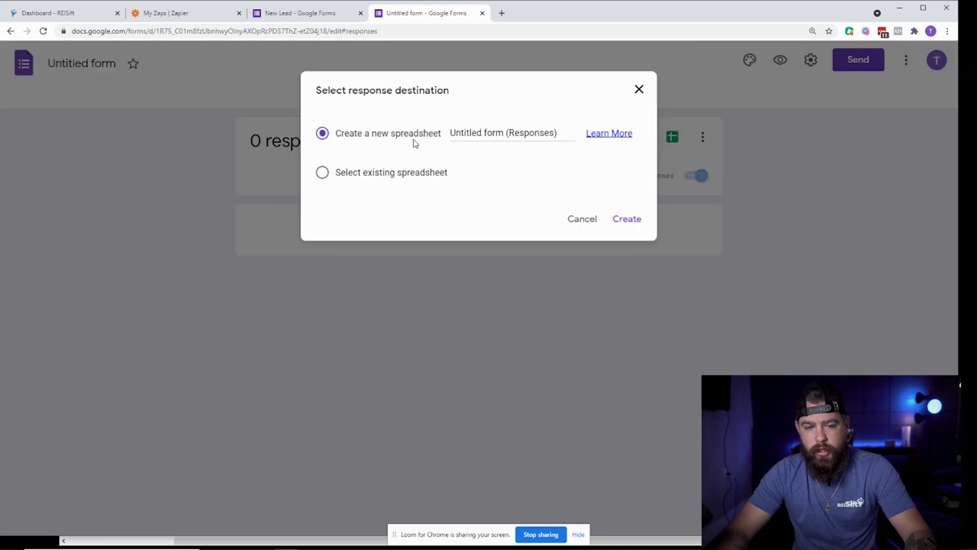
{"action": "double_click", "coordinate": [484, 133]}
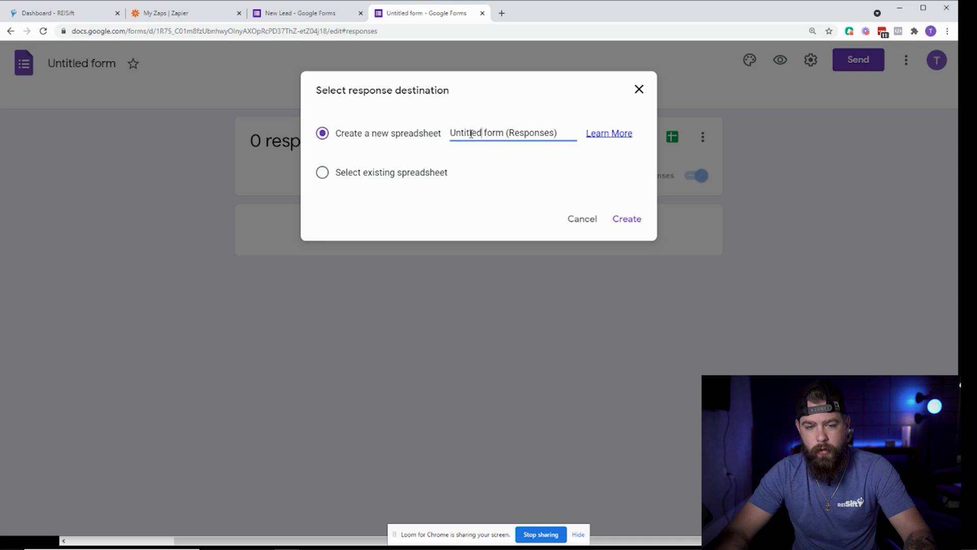
{"action": "triple_click", "coordinate": [465, 132]}
{"action": "type", "text": "New "}
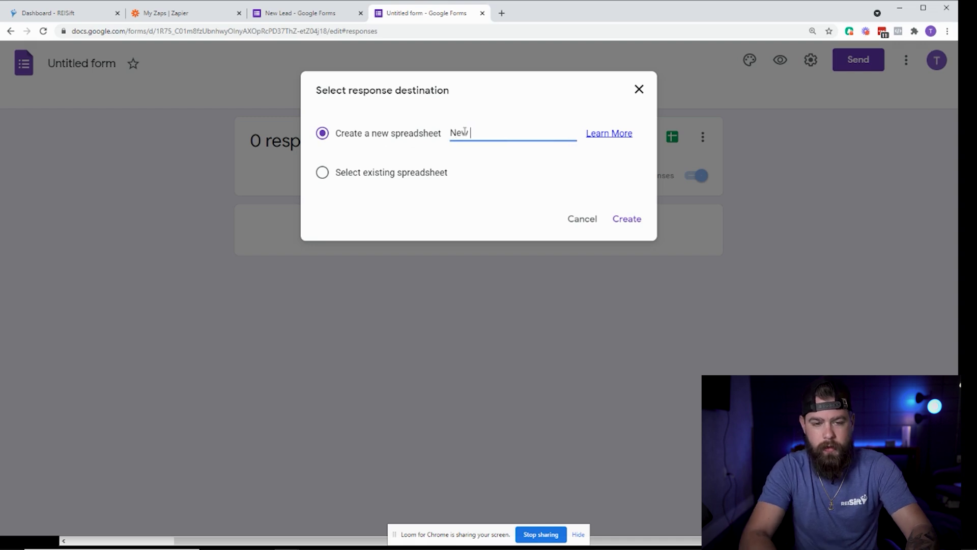
{"action": "type", "text": "Leads REsponses"}
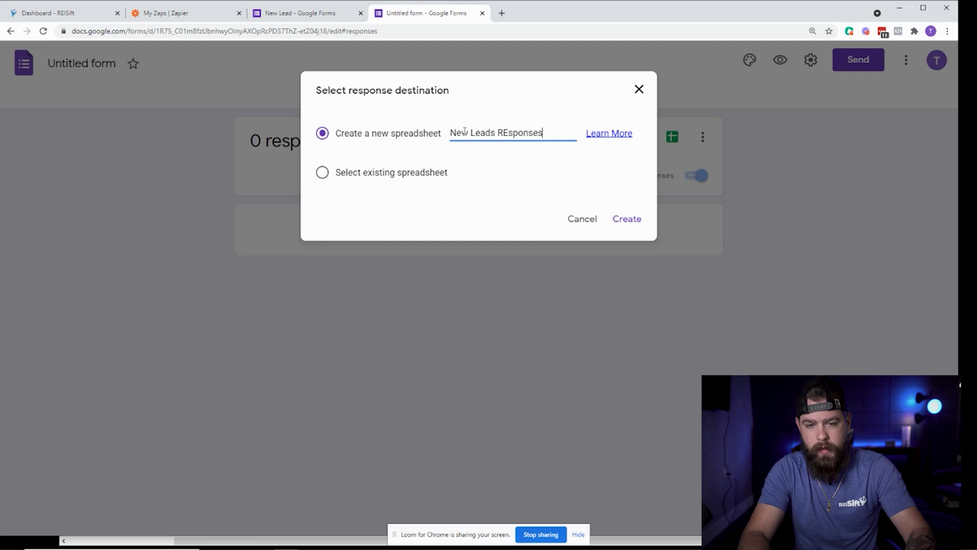
{"action": "left_click", "coordinate": [584, 219]}
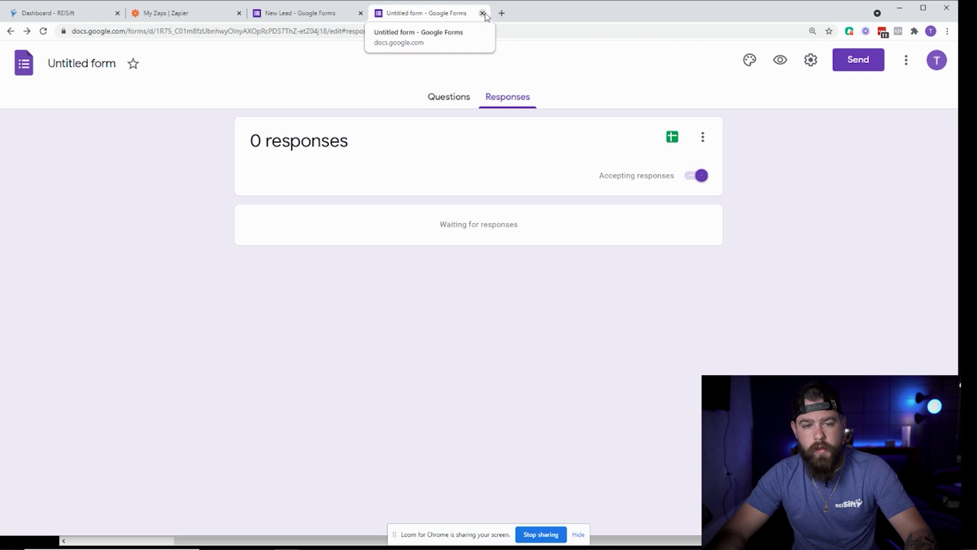
Open New Lead's linked response sheet and clear the old test-response row 2.
{"action": "left_click", "coordinate": [482, 14]}
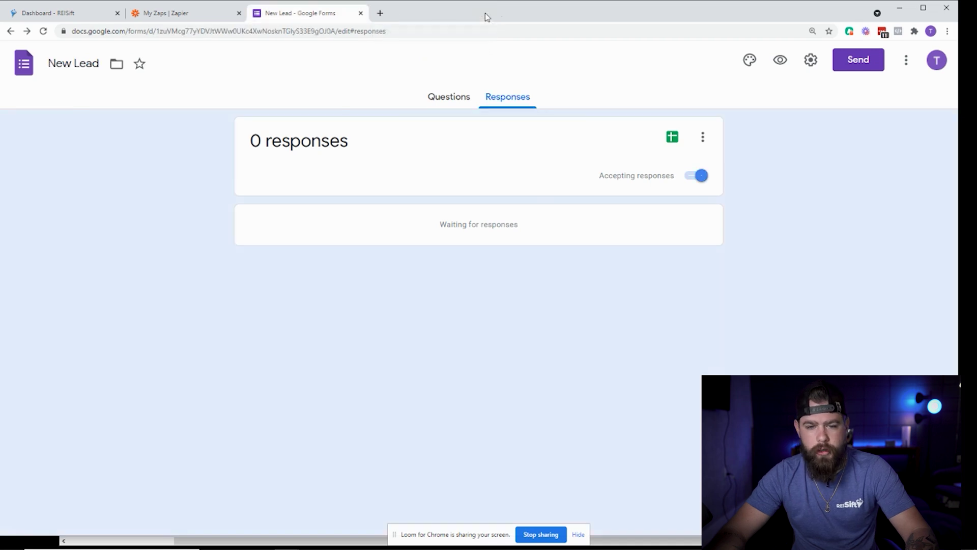
{"action": "left_click", "coordinate": [671, 136]}
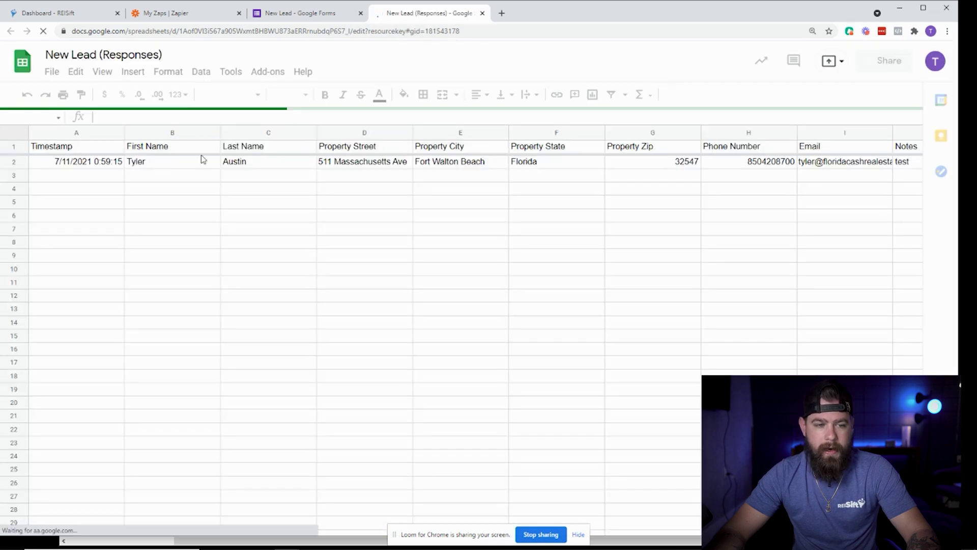
{"action": "left_click", "coordinate": [10, 160]}
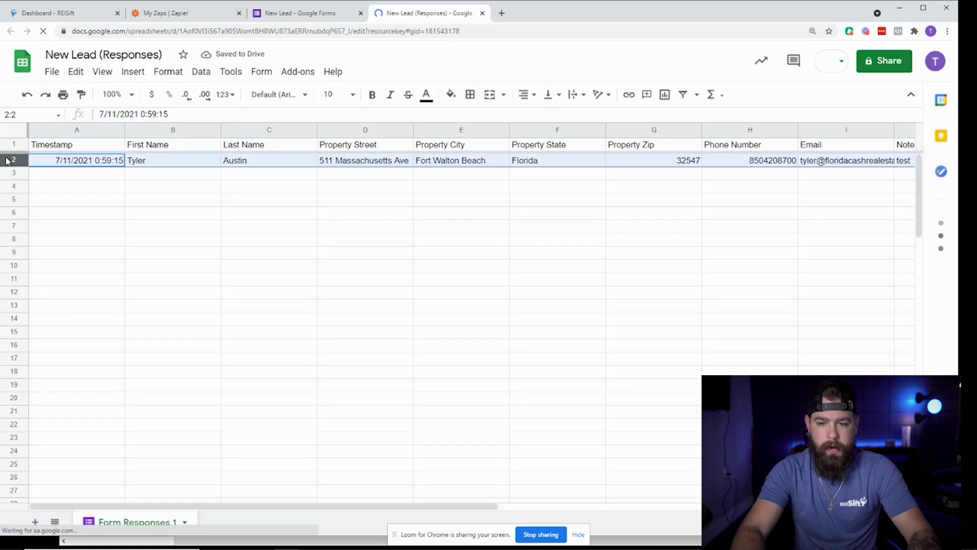
{"action": "key", "text": "Delete"}
{"action": "left_click", "coordinate": [292, 247]}
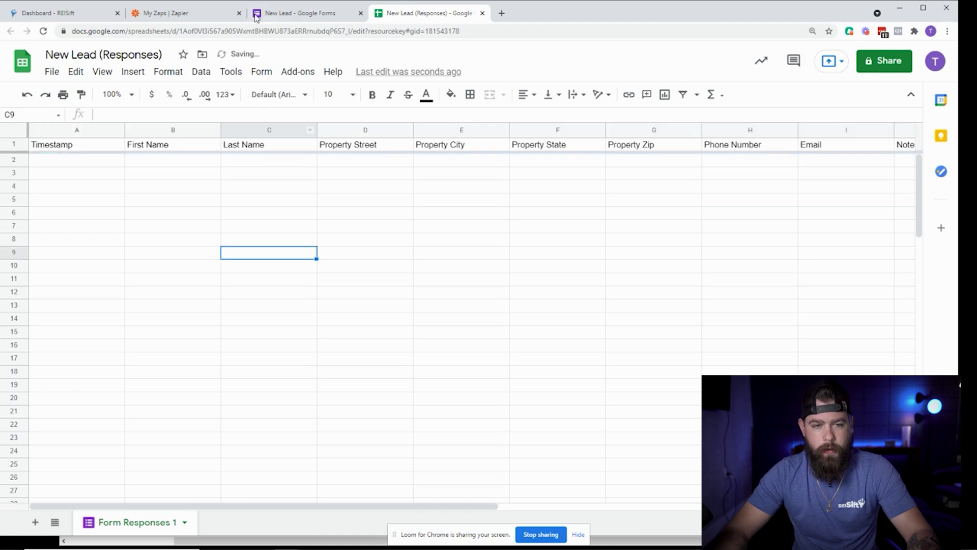
Close the spreadsheet and review the New Lead form's questions.
{"action": "left_click", "coordinate": [482, 14]}
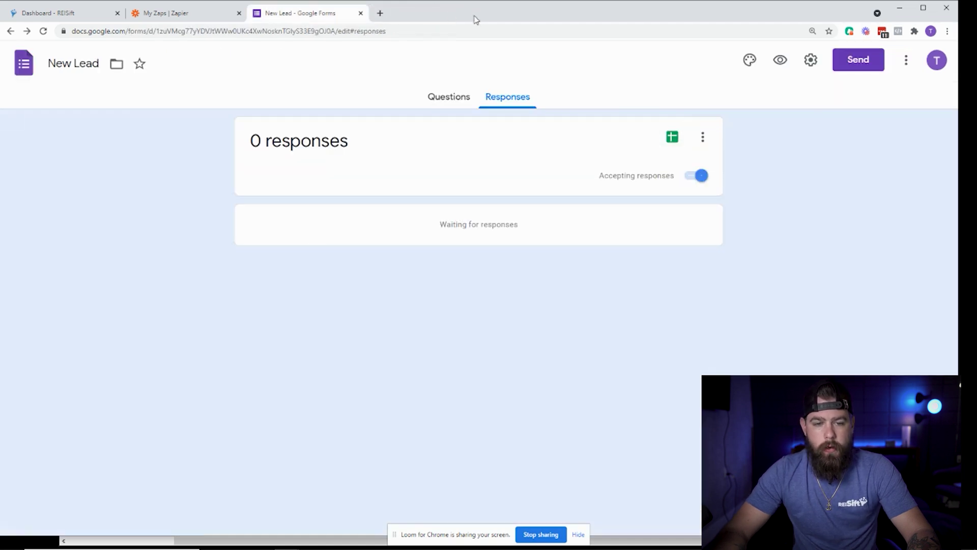
{"action": "left_click", "coordinate": [432, 108]}
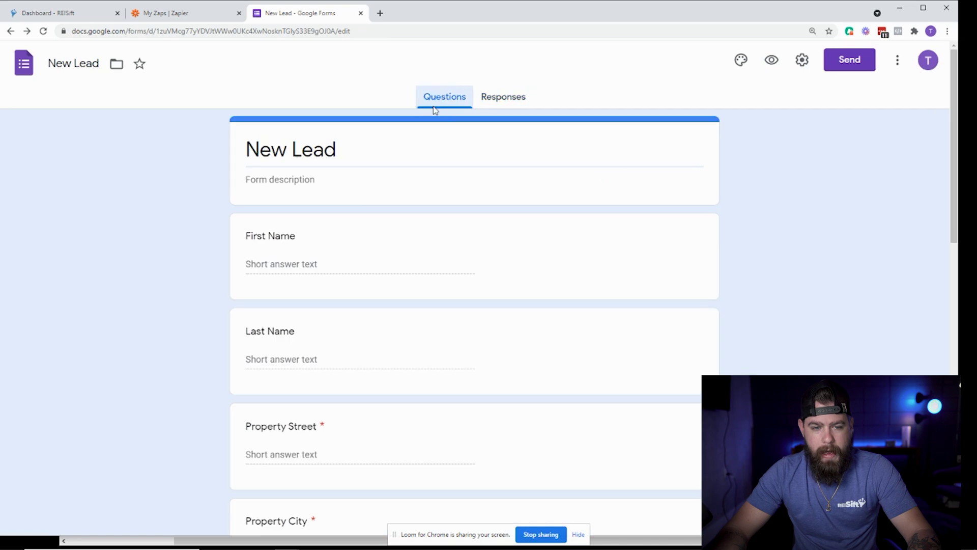
{"action": "left_click", "coordinate": [519, 100]}
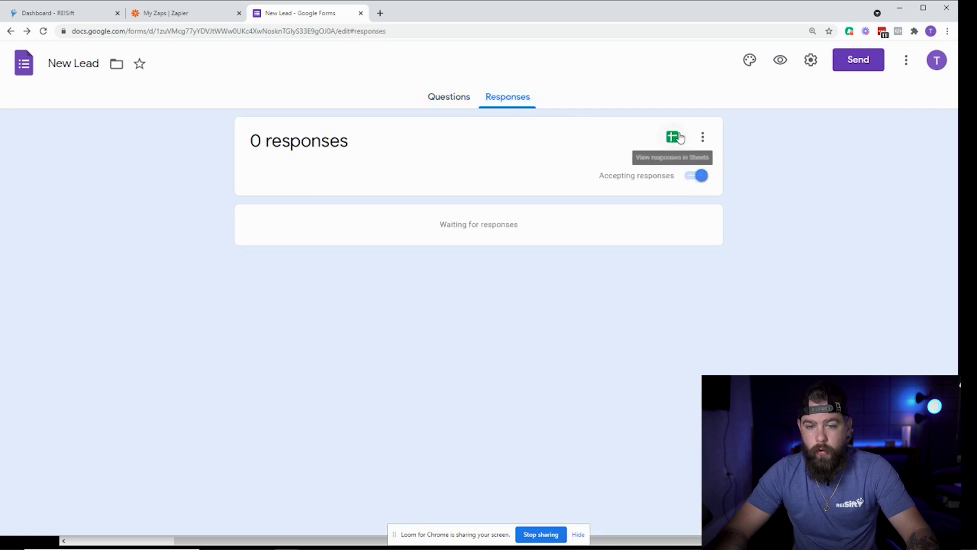
{"action": "left_click", "coordinate": [462, 108]}
{"action": "scroll", "coordinate": [454, 246], "scroll_direction": "down", "scroll_amount": 14}
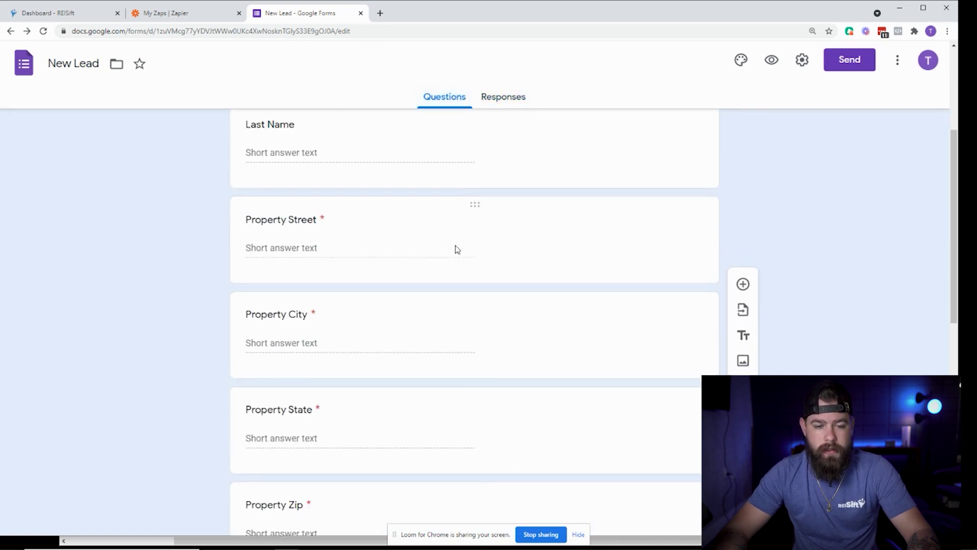
{"action": "scroll", "coordinate": [452, 256], "scroll_direction": "up", "scroll_amount": 15}
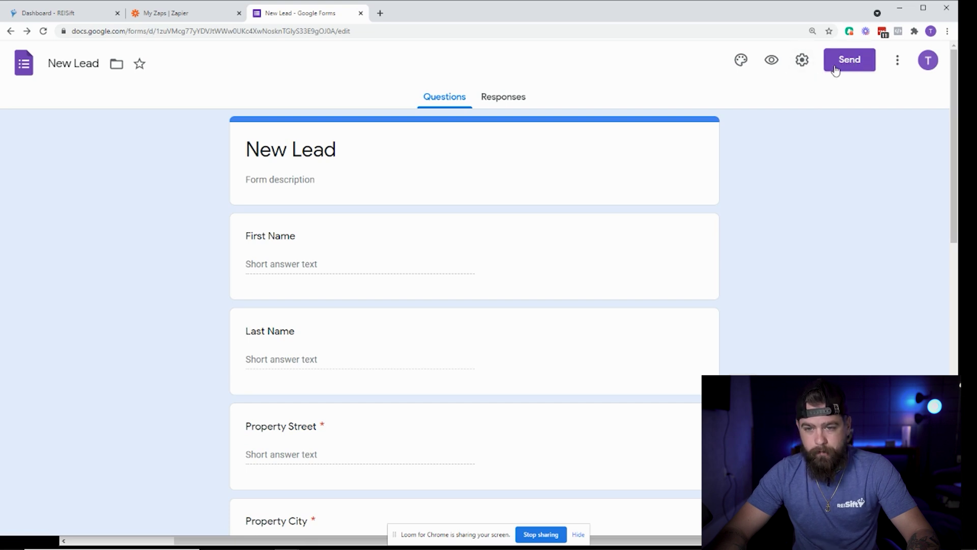
Shorten the New Lead share link to a forms.gle URL, then close the send dialog.
{"action": "left_click", "coordinate": [849, 62]}
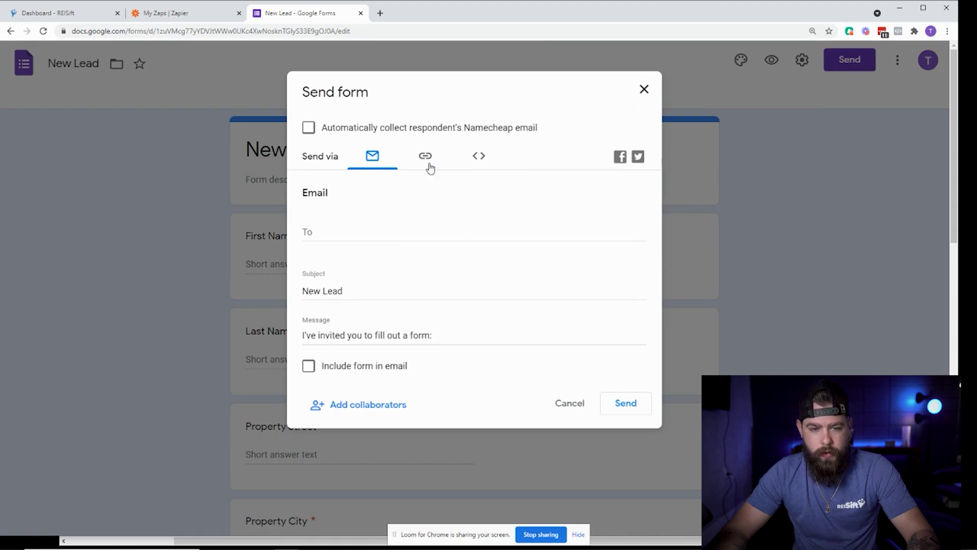
{"action": "left_click", "coordinate": [427, 161]}
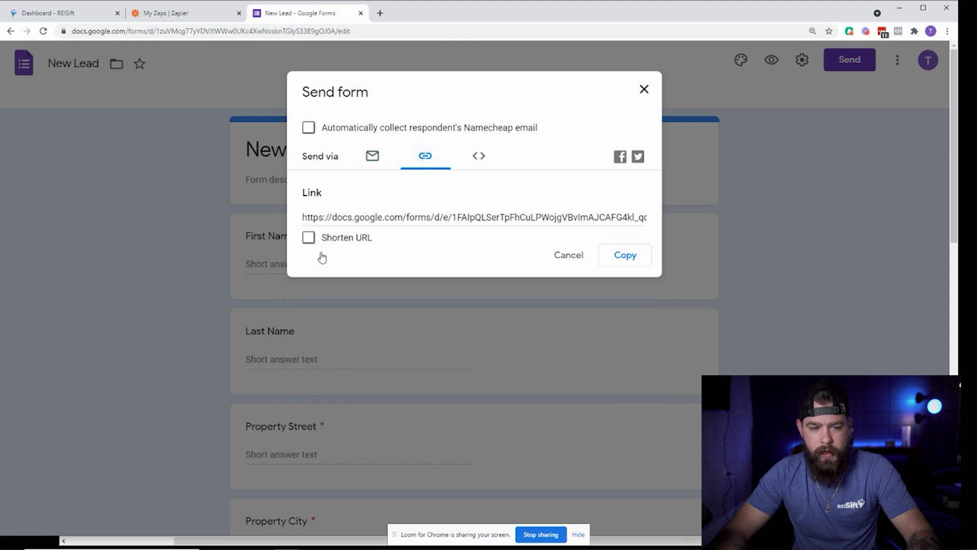
{"action": "left_click", "coordinate": [308, 237]}
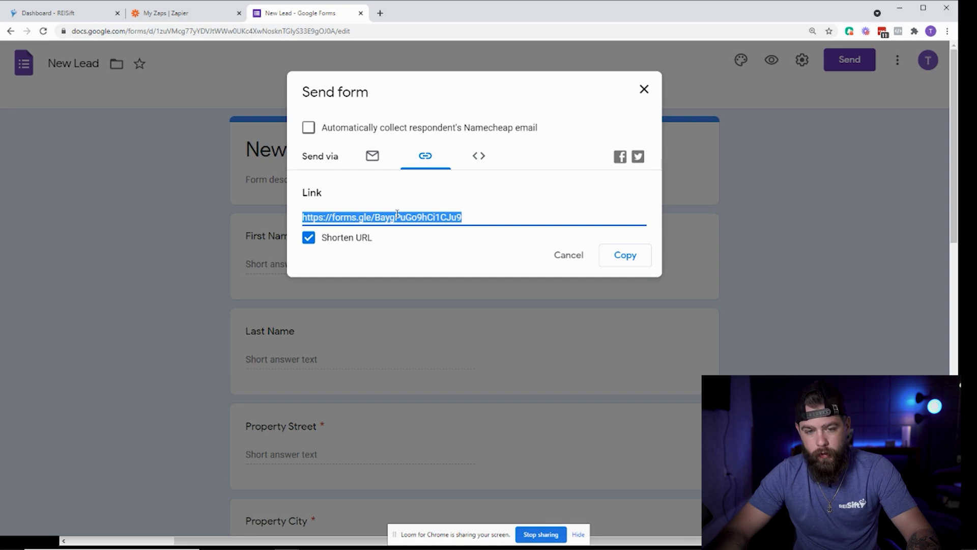
{"action": "left_click", "coordinate": [574, 255]}
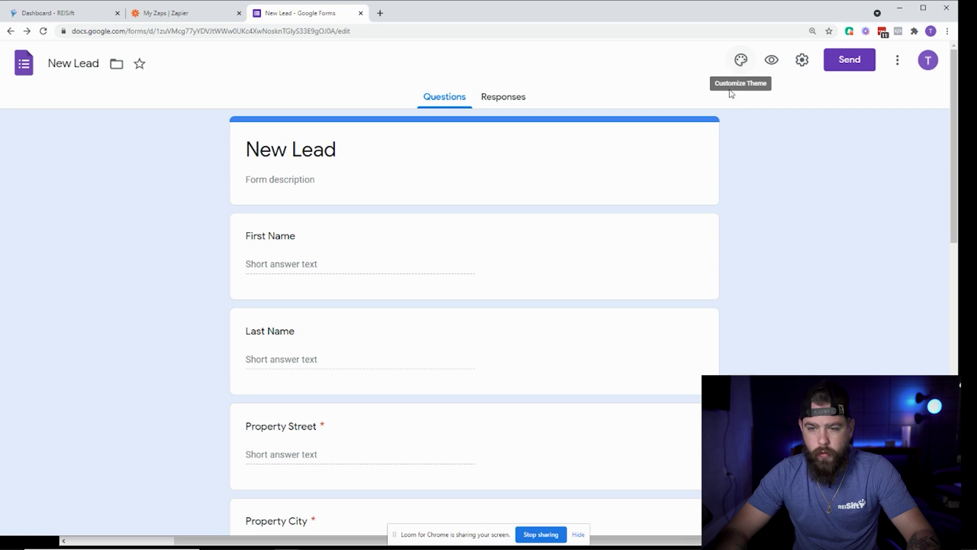
Open a pre-fill copy of New Lead through Get pre-filled link.
{"action": "left_click", "coordinate": [898, 61]}
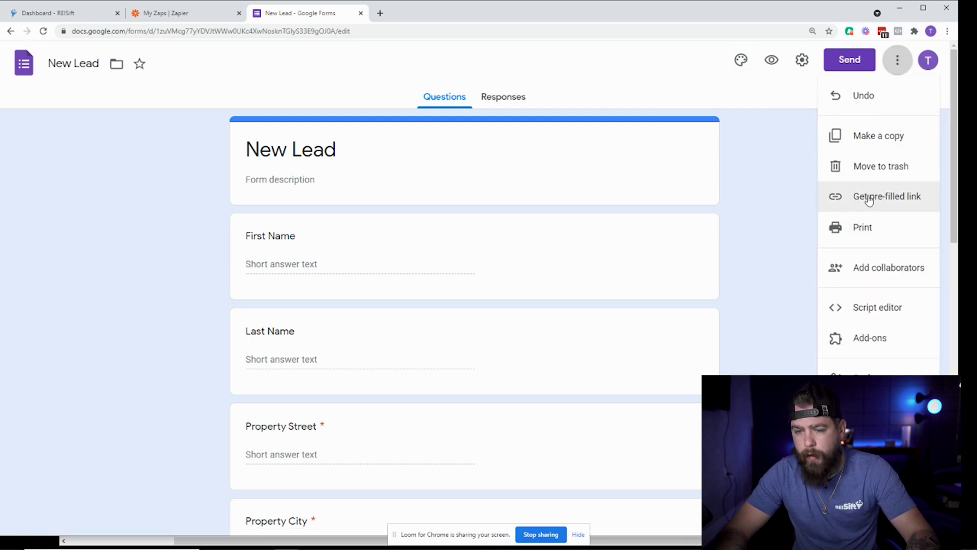
{"action": "left_click", "coordinate": [898, 61]}
{"action": "left_click", "coordinate": [897, 61]}
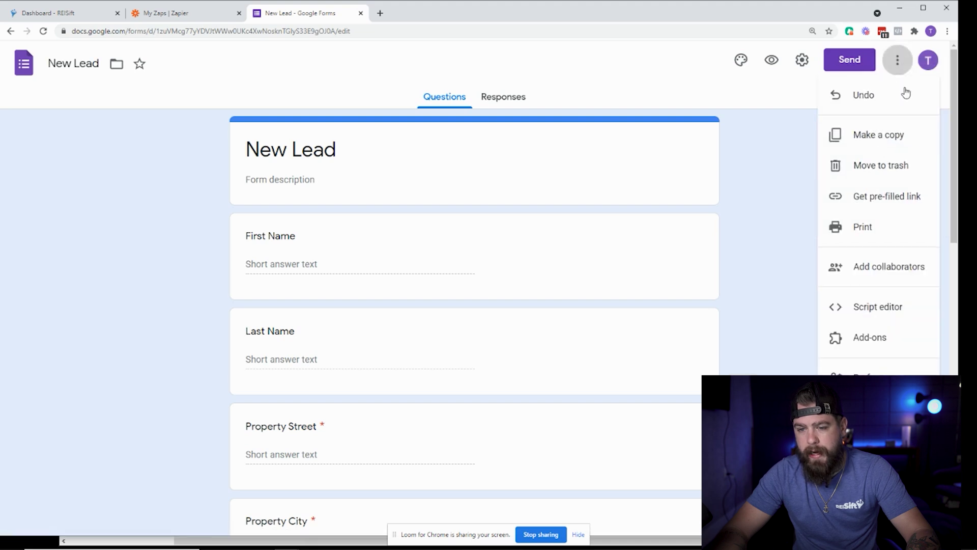
{"action": "left_click", "coordinate": [887, 197]}
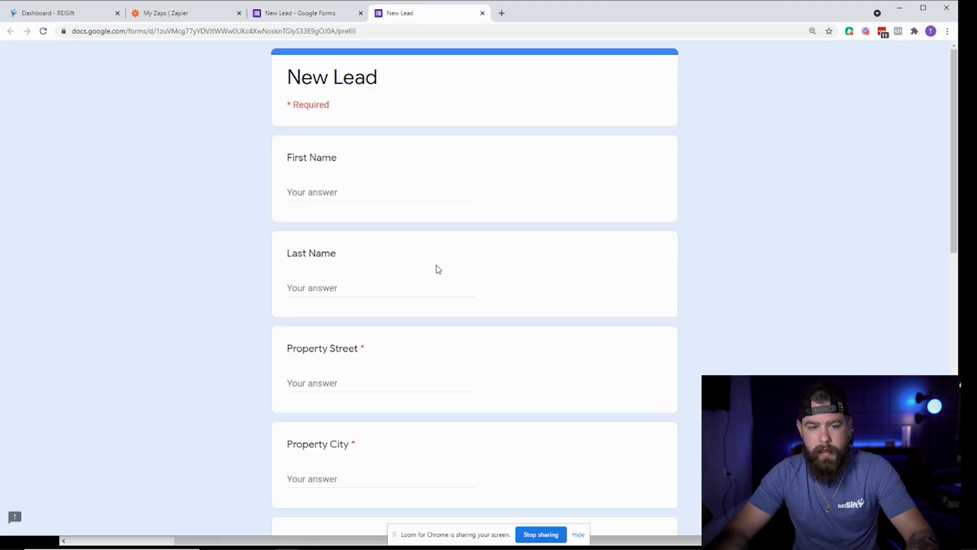
{"action": "scroll", "coordinate": [356, 356], "scroll_direction": "down", "scroll_amount": 1}
{"action": "scroll", "coordinate": [291, 427], "scroll_direction": "down", "scroll_amount": 10}
Enter the agent's email address as the Assign To answer.
{"action": "left_click", "coordinate": [339, 386]}
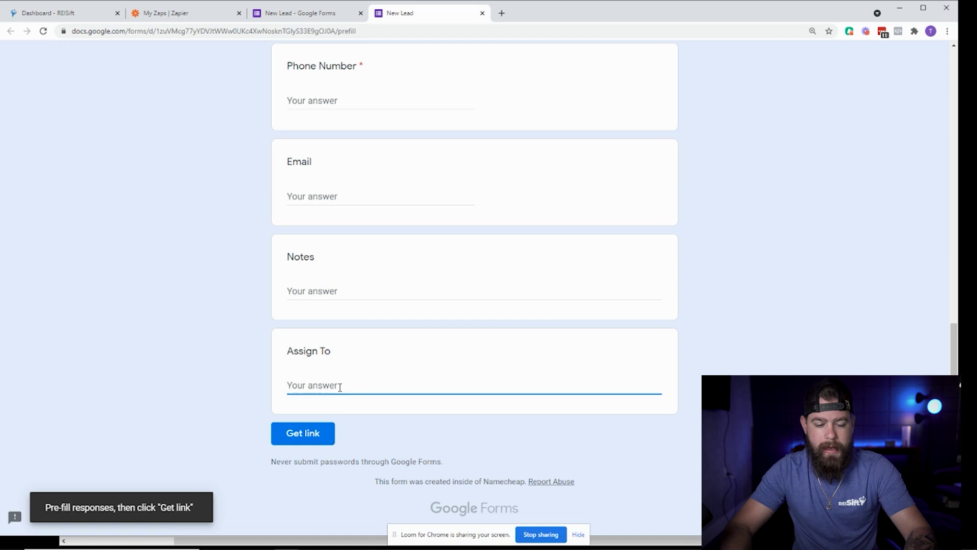
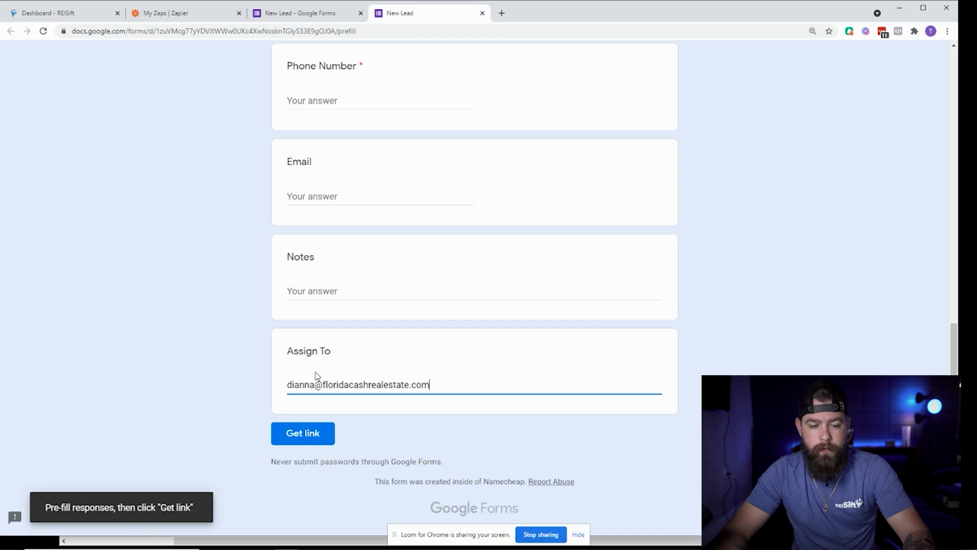
{"action": "left_click", "coordinate": [259, 410]}
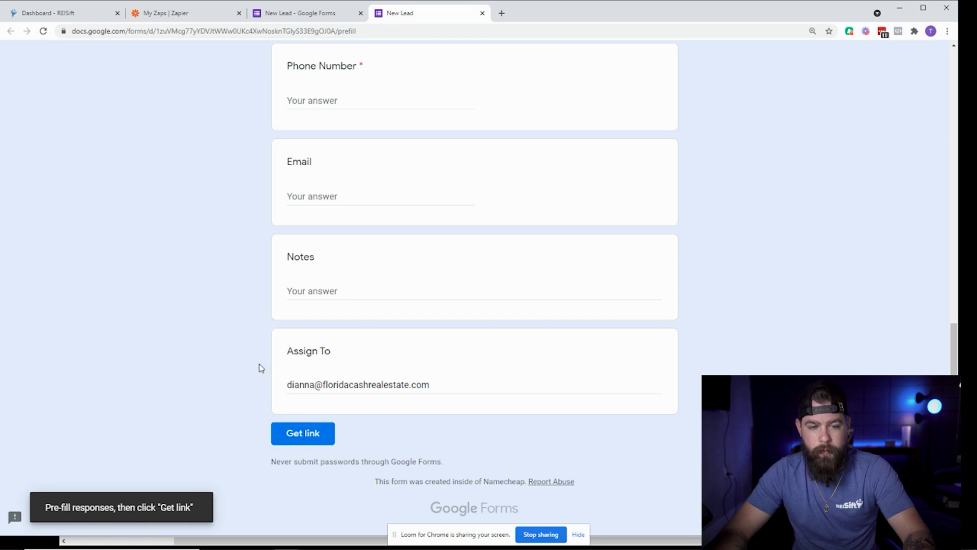
{"action": "scroll", "coordinate": [260, 368], "scroll_direction": "up", "scroll_amount": 9}
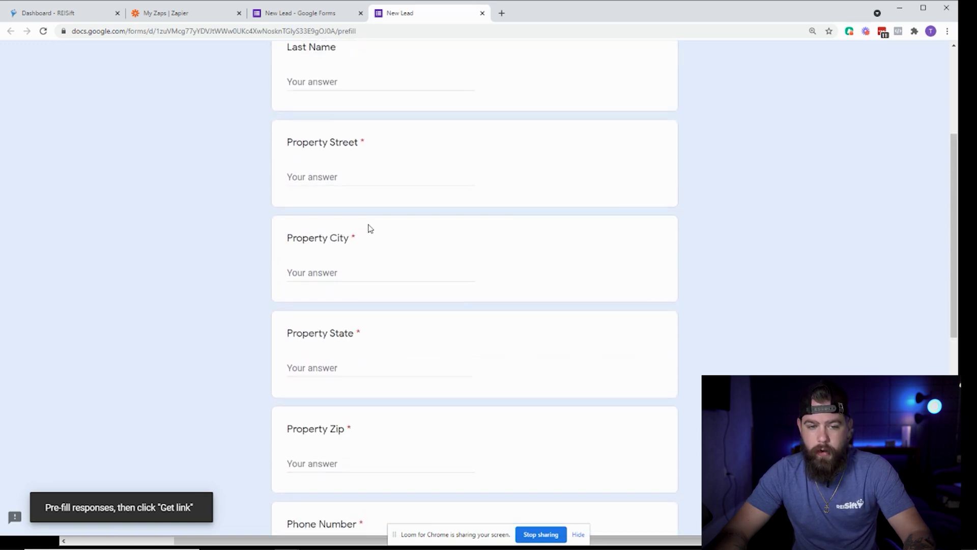
{"action": "scroll", "coordinate": [377, 219], "scroll_direction": "up", "scroll_amount": 4}
{"action": "scroll", "coordinate": [376, 209], "scroll_direction": "down", "scroll_amount": 13}
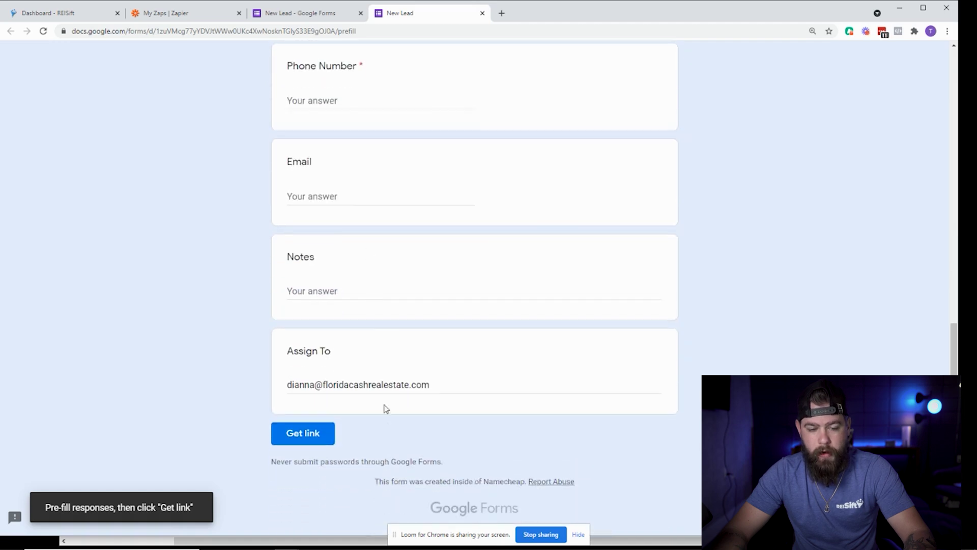
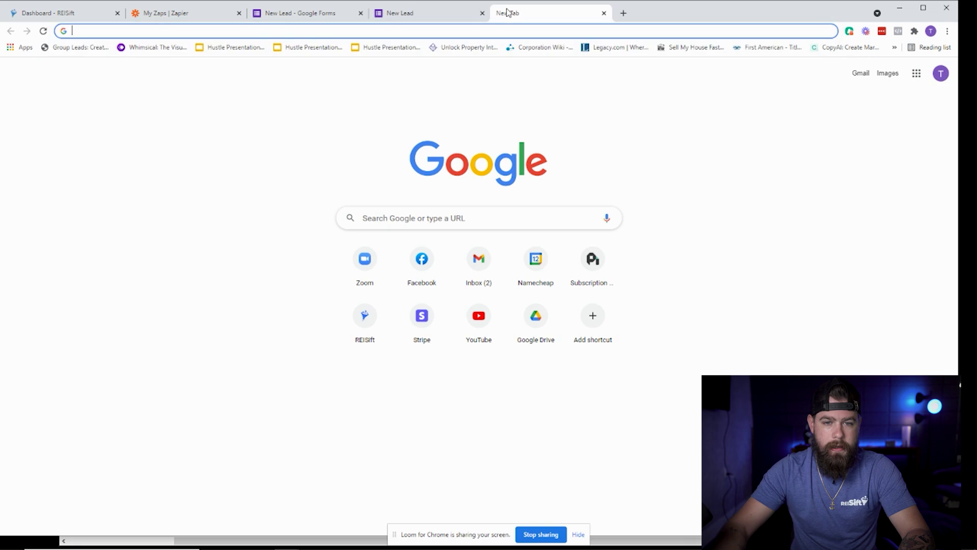
Copy the pre-filled New Lead form link and open it in a new tab.
{"action": "left_click", "coordinate": [460, 14]}
{"action": "scroll", "coordinate": [443, 310], "scroll_direction": "down", "scroll_amount": 8}
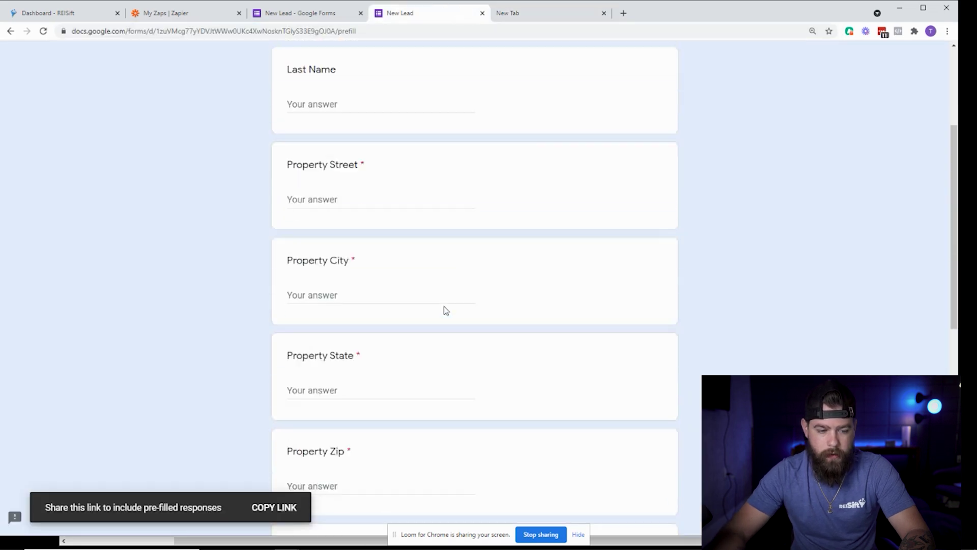
{"action": "left_click", "coordinate": [274, 507]}
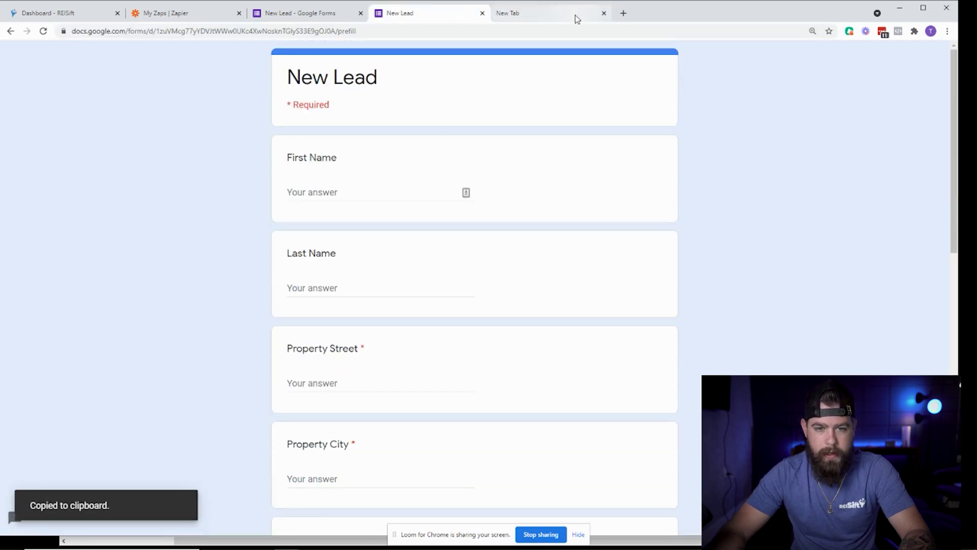
{"action": "left_click", "coordinate": [565, 15]}
{"action": "key", "text": "ctrl+v"}
{"action": "key", "text": "Return"}
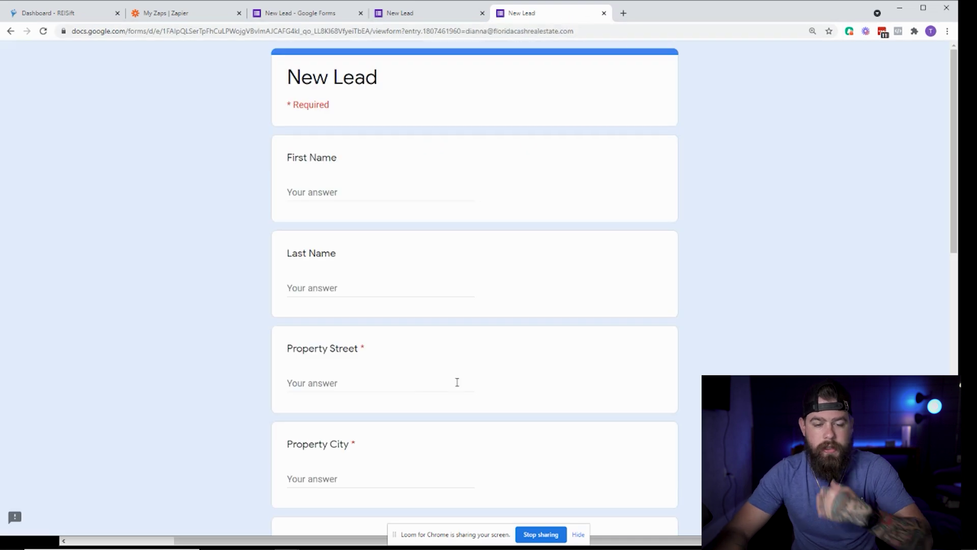
Check the pre-filled Assign To answer, then close the test form without submitting.
{"action": "scroll", "coordinate": [491, 303], "scroll_direction": "down", "scroll_amount": 7}
{"action": "scroll", "coordinate": [492, 302], "scroll_direction": "down", "scroll_amount": 5}
{"action": "left_click_drag", "start_coordinate": [437, 384], "coordinate": [281, 386]}
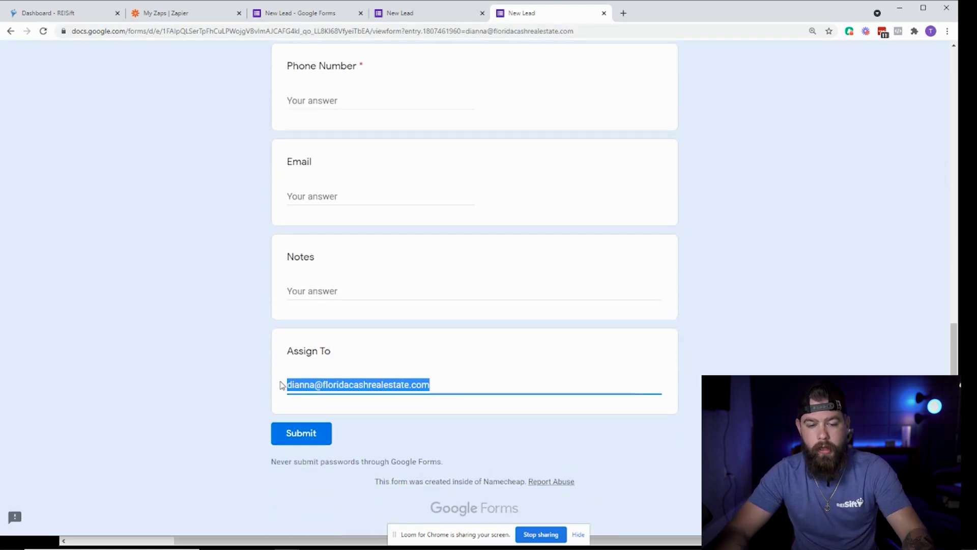
{"action": "left_click", "coordinate": [254, 382]}
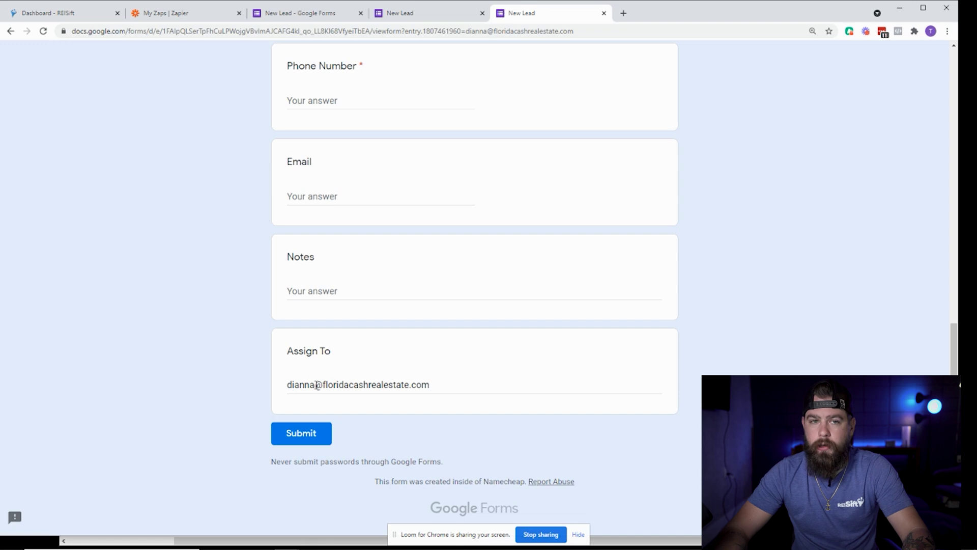
{"action": "scroll", "coordinate": [332, 371], "scroll_direction": "up", "scroll_amount": 8}
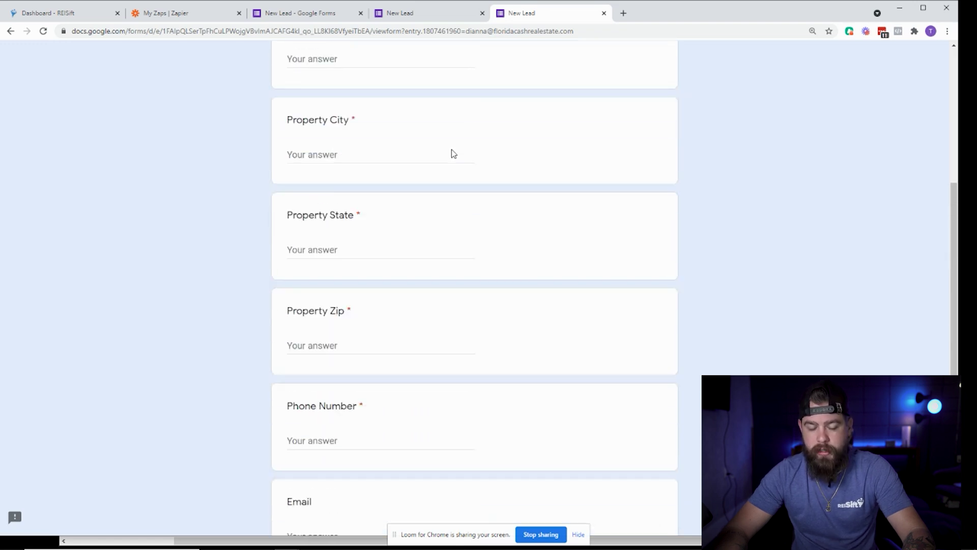
{"action": "scroll", "coordinate": [383, 227], "scroll_direction": "down", "scroll_amount": 8}
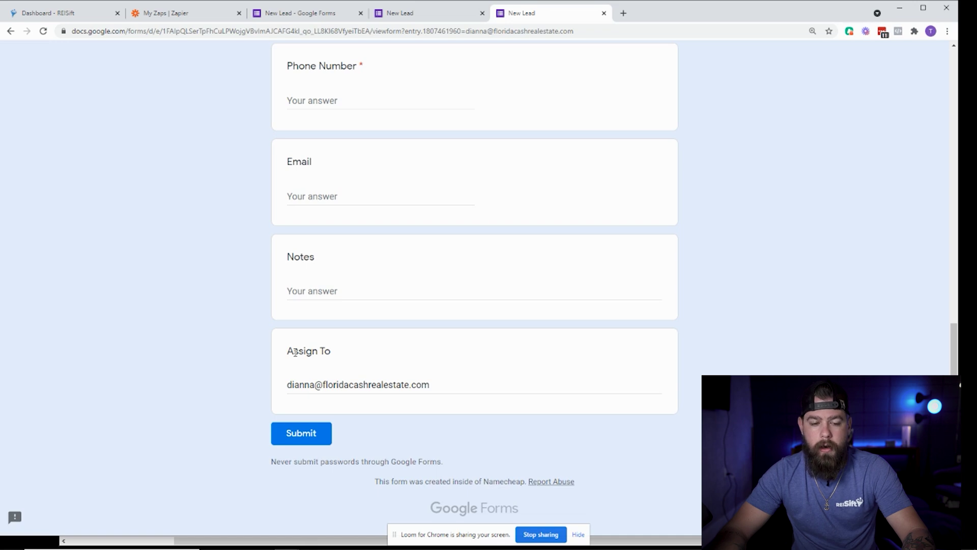
{"action": "scroll", "coordinate": [290, 347], "scroll_direction": "up", "scroll_amount": 13}
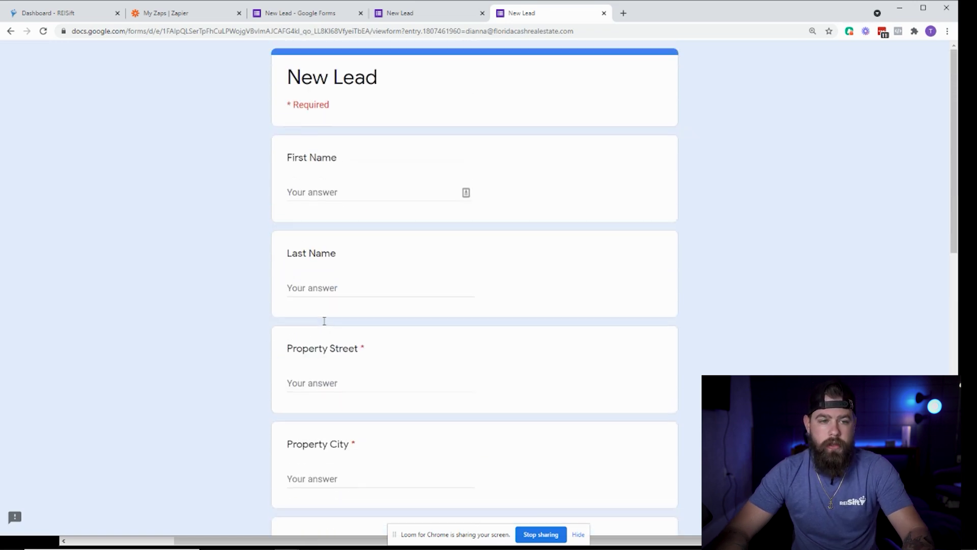
{"action": "left_click", "coordinate": [604, 13]}
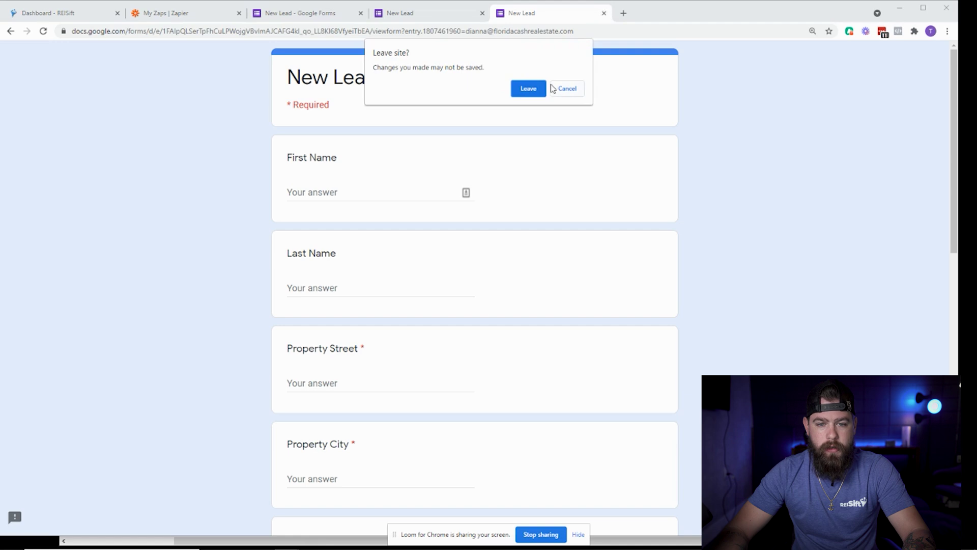
{"action": "left_click", "coordinate": [537, 90]}
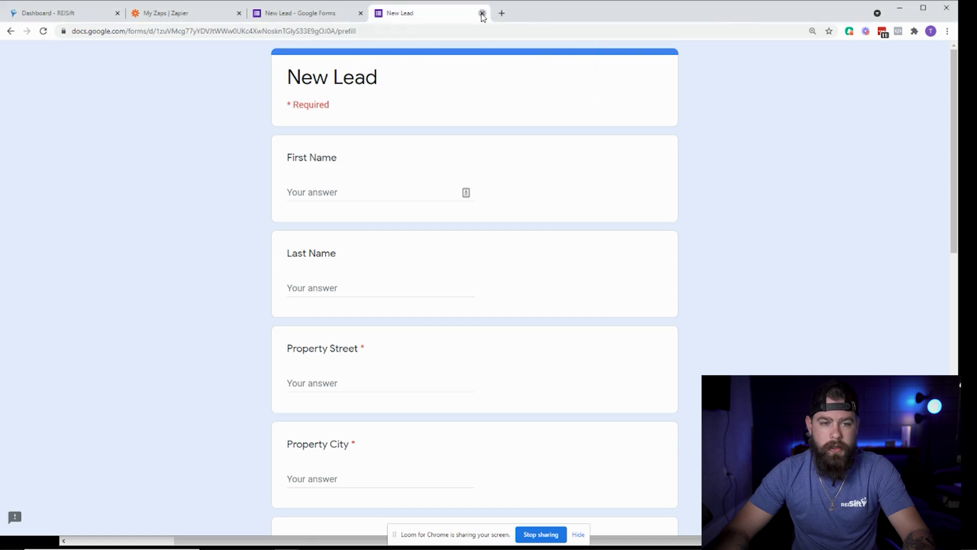
Copy the New Lead form's shortened forms.gle share link.
{"action": "left_click", "coordinate": [482, 13]}
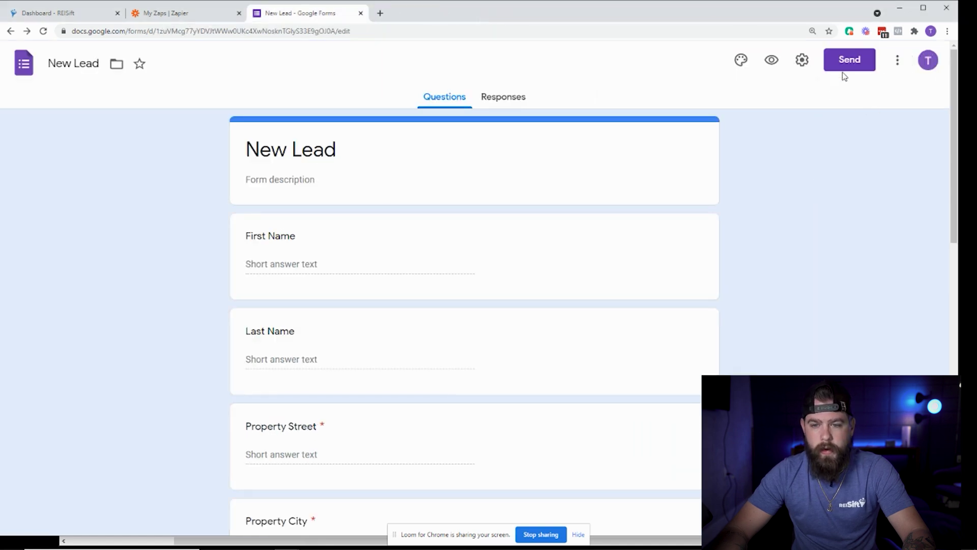
{"action": "left_click", "coordinate": [896, 61]}
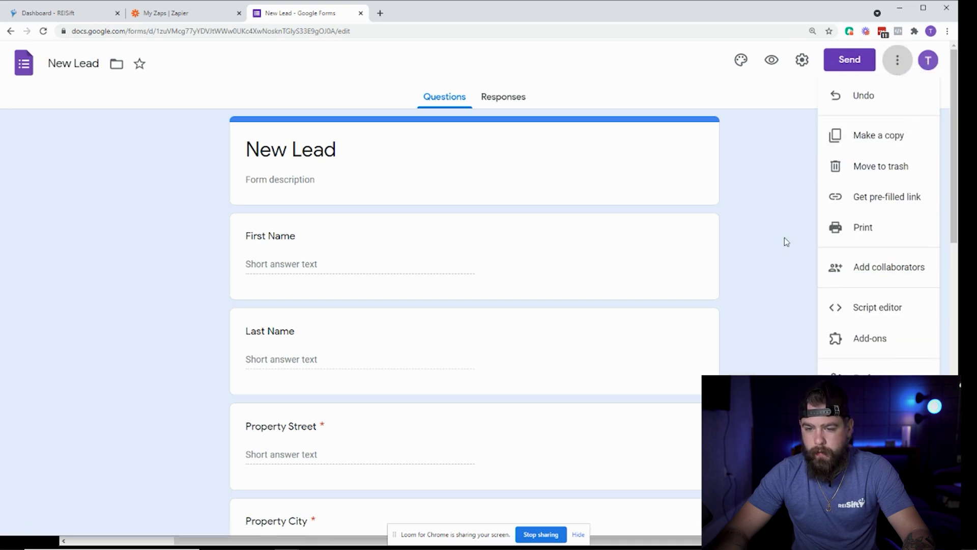
{"action": "left_click", "coordinate": [647, 226]}
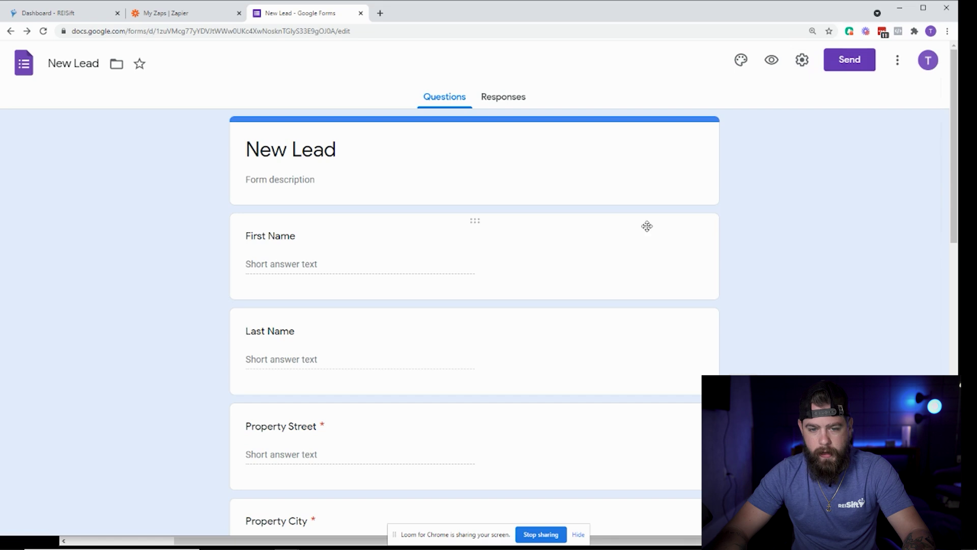
{"action": "left_click", "coordinate": [850, 60]}
{"action": "left_click", "coordinate": [425, 156]}
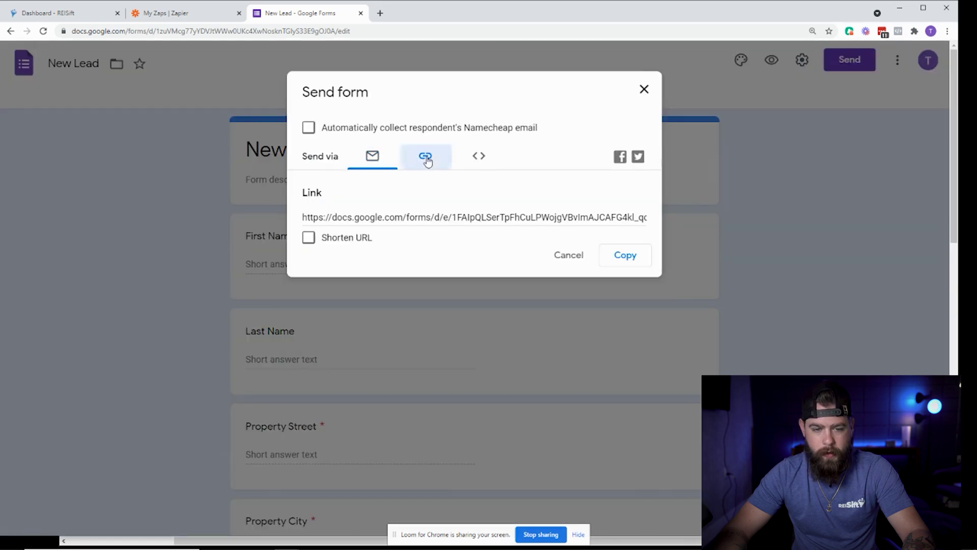
{"action": "left_click", "coordinate": [317, 240]}
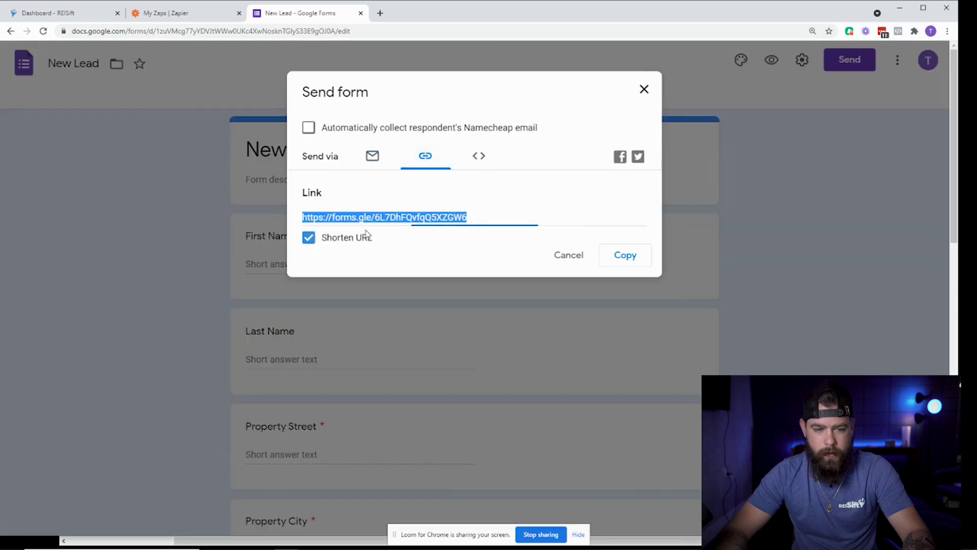
{"action": "left_click", "coordinate": [575, 255]}
Load the live New Lead form from the short link in a new tab.
{"action": "left_click", "coordinate": [379, 12]}
{"action": "key", "text": "ctrl+v"}
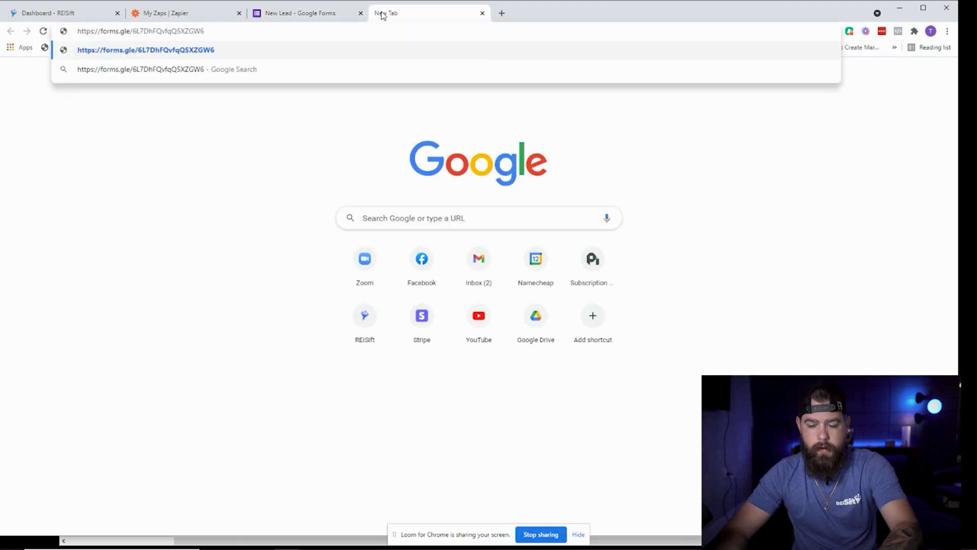
{"action": "key", "text": "Return"}
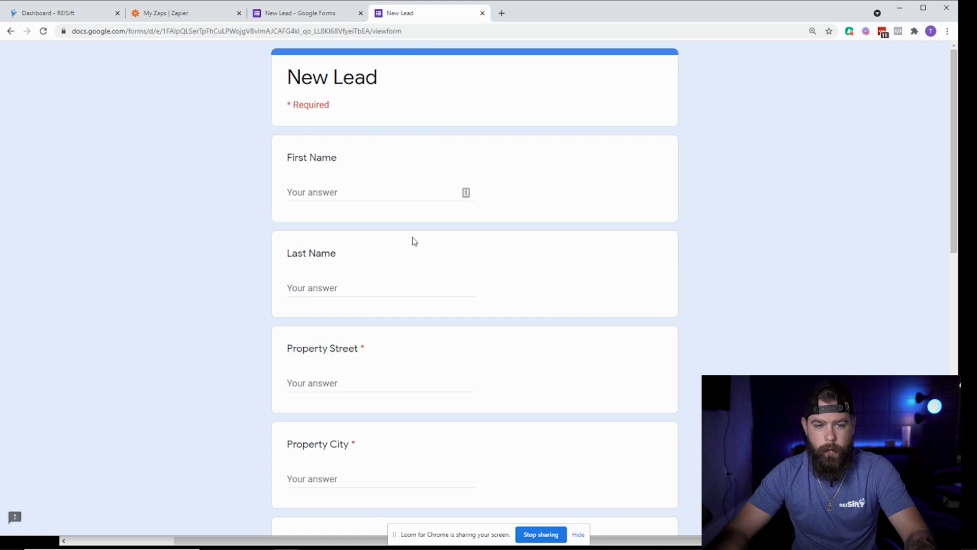
{"action": "left_click", "coordinate": [306, 13]}
Start a new zap triggered by Google Forms' New Response in Spreadsheet event.
{"action": "left_click", "coordinate": [164, 17]}
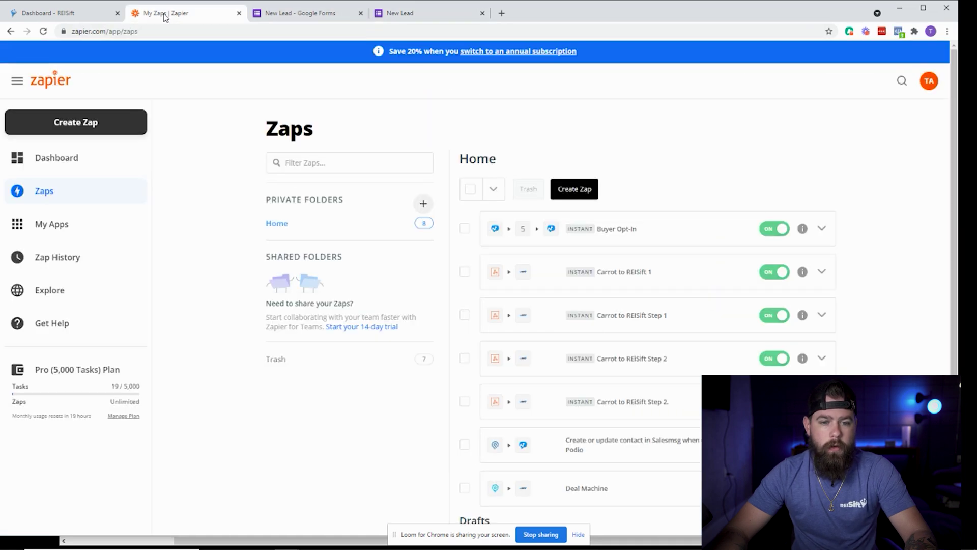
{"action": "scroll", "coordinate": [562, 455], "scroll_direction": "down", "scroll_amount": 3}
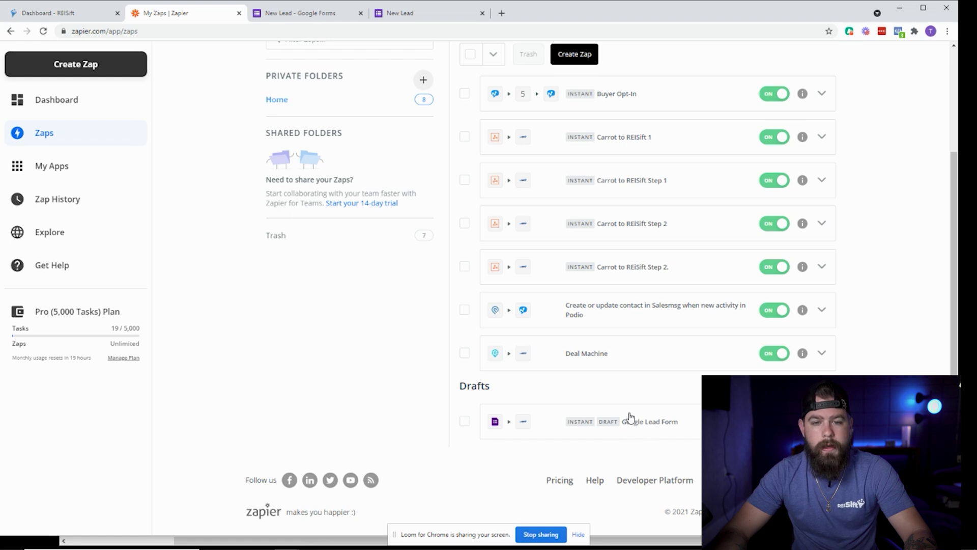
{"action": "scroll", "coordinate": [630, 417], "scroll_direction": "up", "scroll_amount": 3}
{"action": "left_click", "coordinate": [580, 197]}
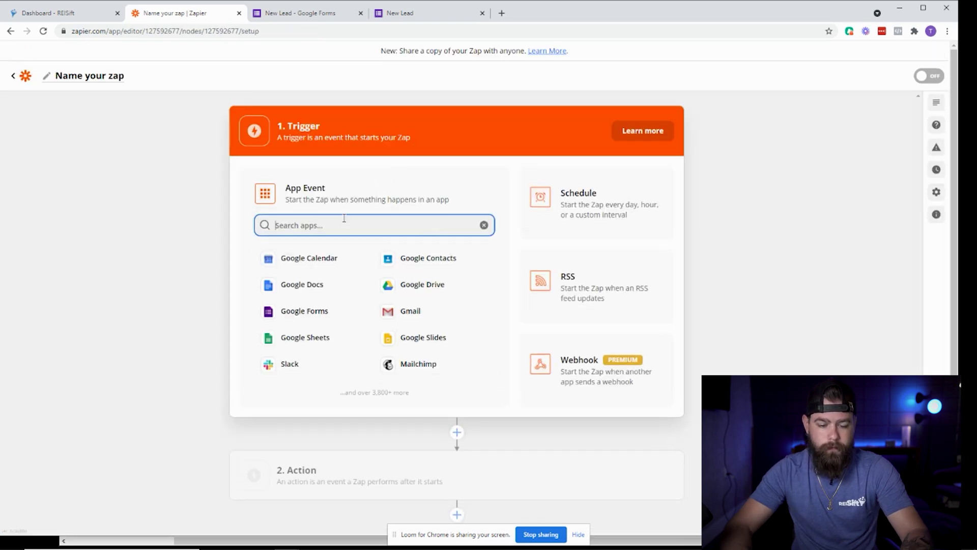
{"action": "type", "text": "google"}
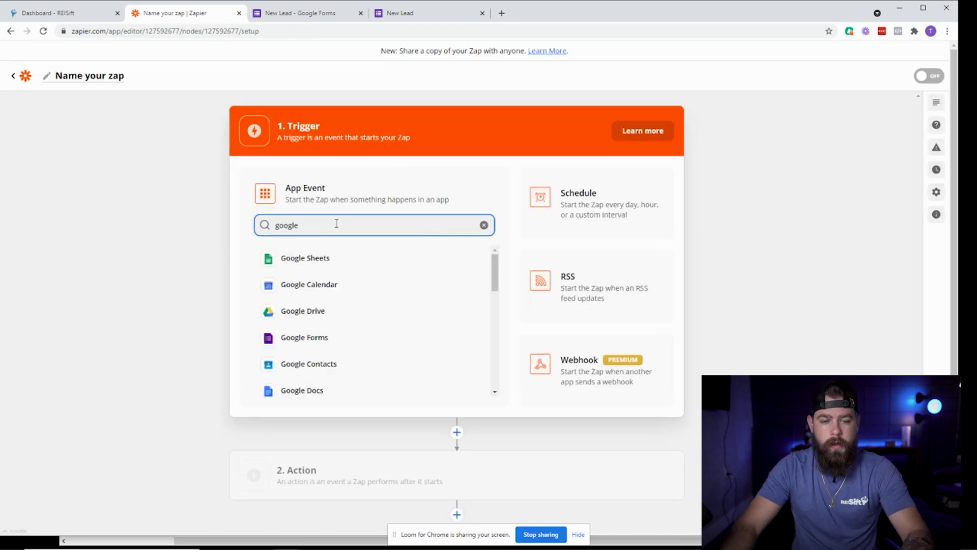
{"action": "left_click", "coordinate": [307, 339]}
{"action": "left_click", "coordinate": [343, 263]}
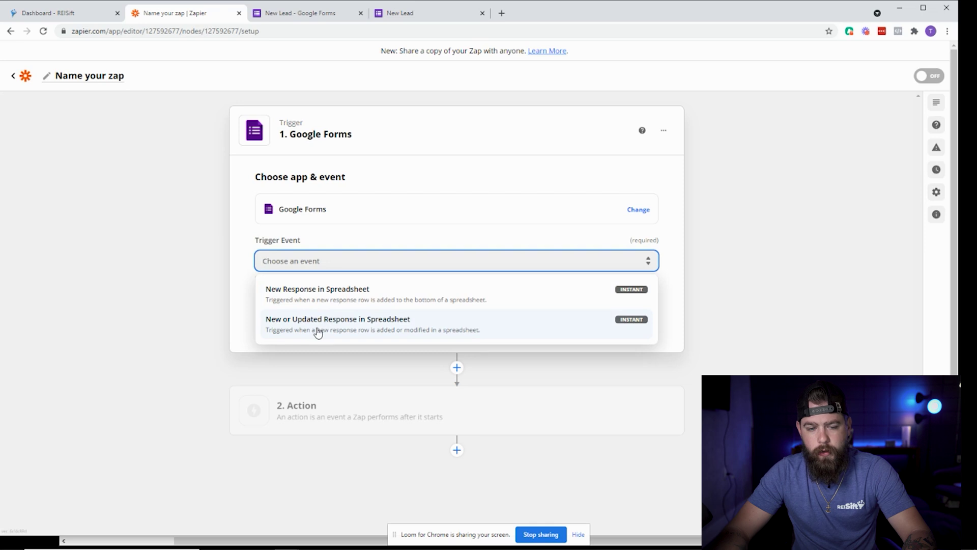
{"action": "left_click", "coordinate": [337, 302]}
Connect the Google Forms account to the zap's trigger.
{"action": "left_click", "coordinate": [436, 319]}
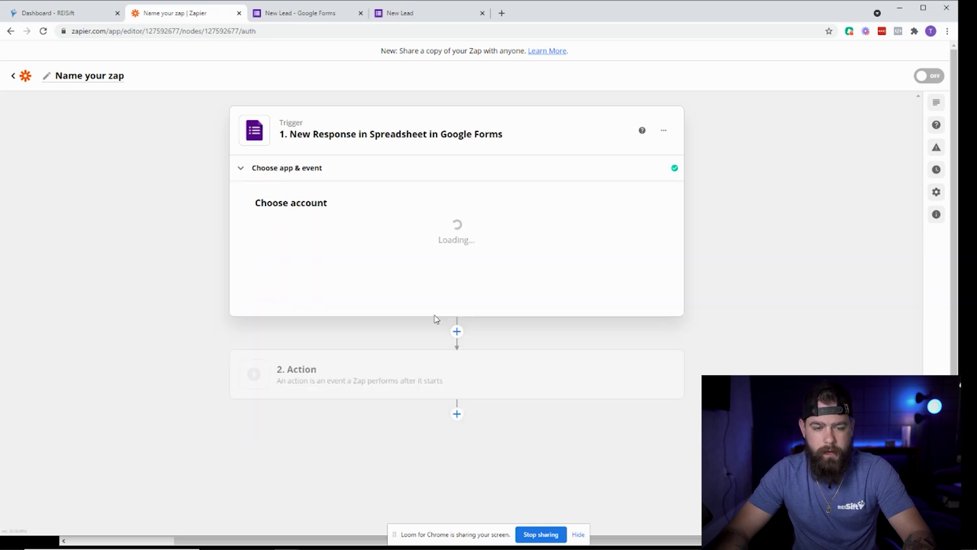
{"action": "left_click", "coordinate": [379, 243]}
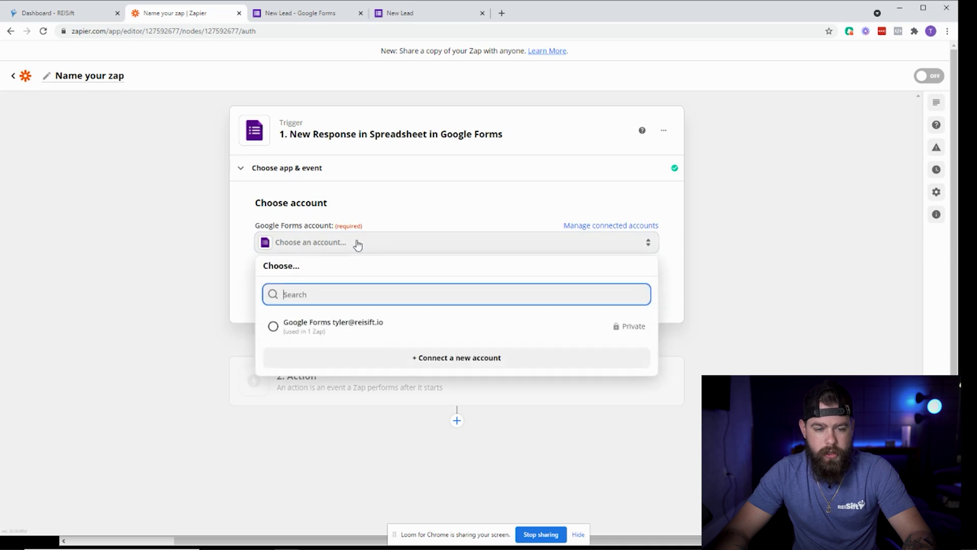
{"action": "type", "text": "new lead"}
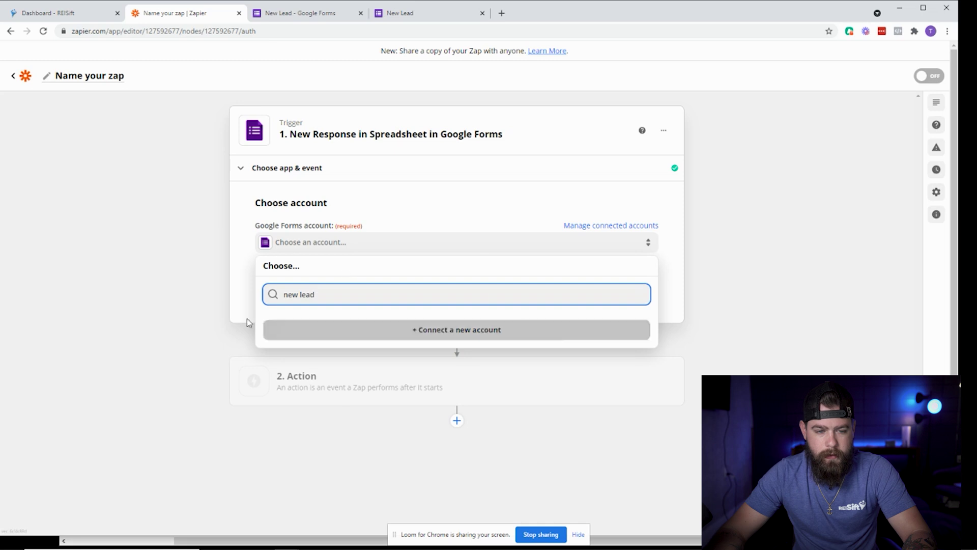
{"action": "left_click", "coordinate": [246, 319]}
{"action": "left_click", "coordinate": [335, 245]}
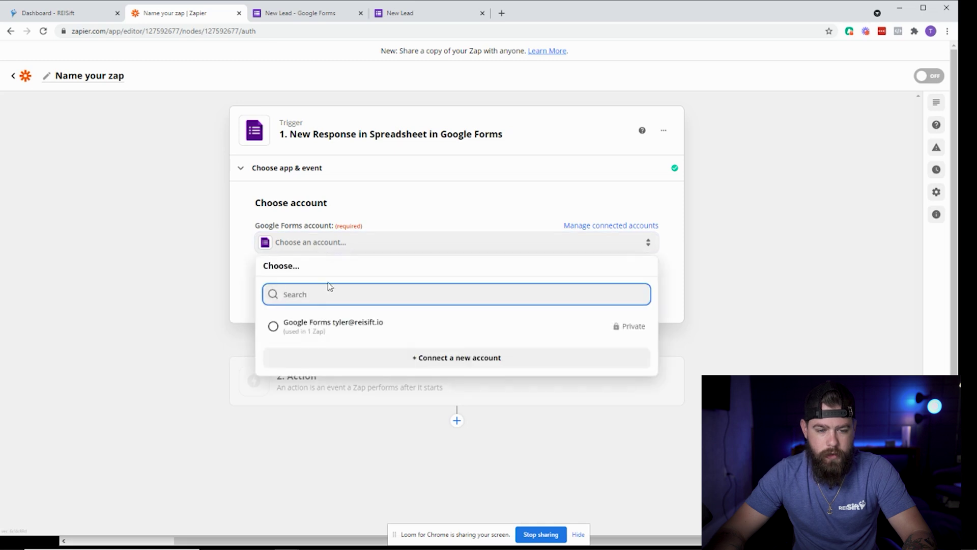
{"action": "left_click", "coordinate": [313, 330]}
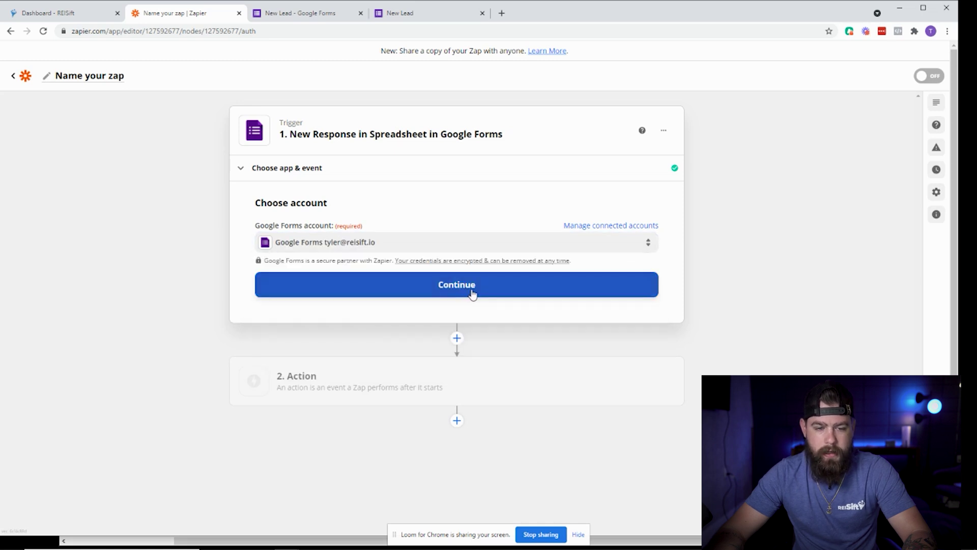
{"action": "left_click", "coordinate": [472, 295]}
Use the New Lead (Responses) spreadsheet and Form Responses 1 worksheet, then test the trigger.
{"action": "left_click", "coordinate": [352, 267]}
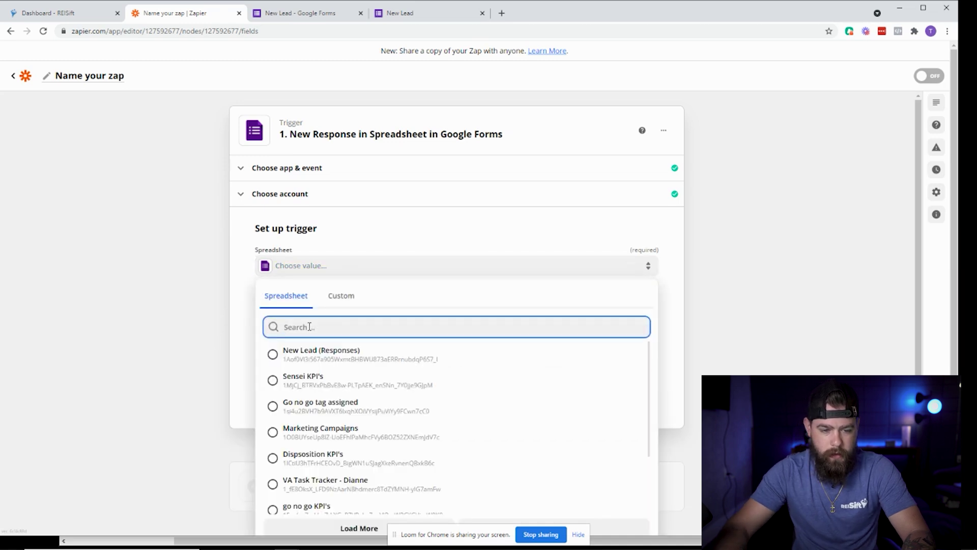
{"action": "left_click", "coordinate": [304, 362]}
{"action": "left_click", "coordinate": [292, 308]}
{"action": "left_click", "coordinate": [336, 395]}
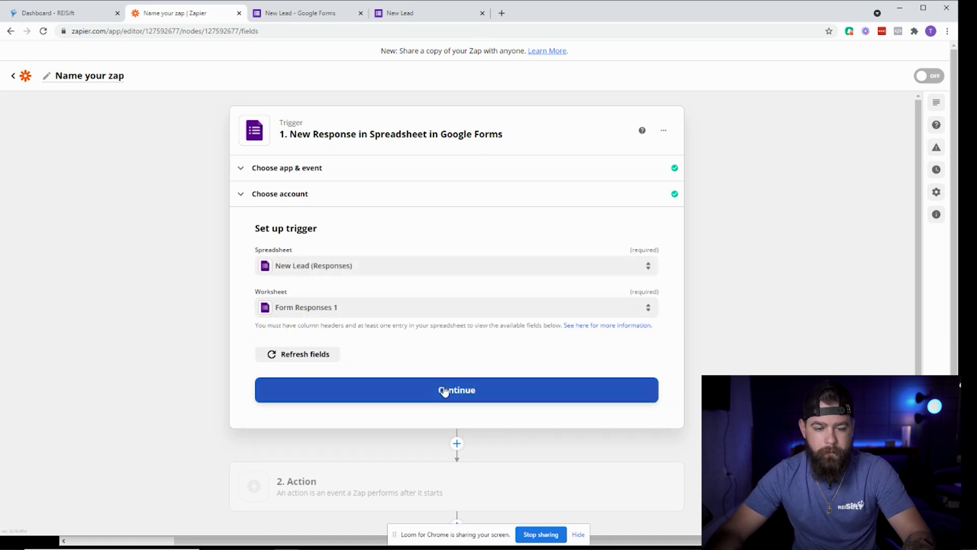
{"action": "left_click", "coordinate": [445, 393]}
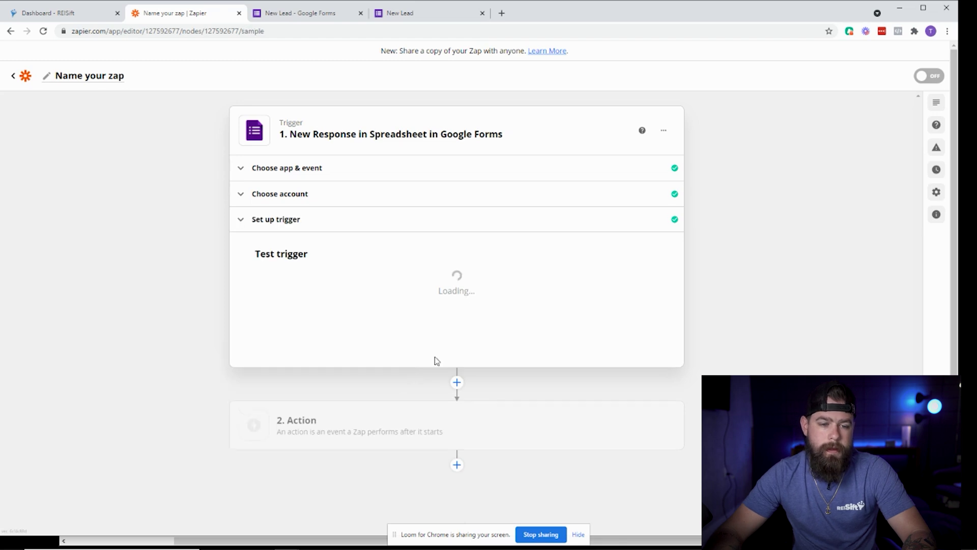
{"action": "left_click", "coordinate": [482, 404]}
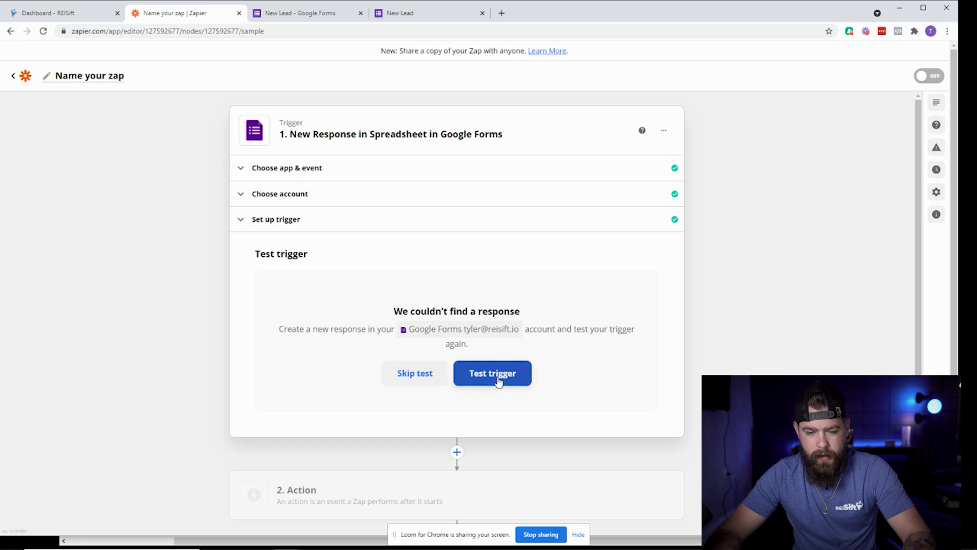
Autofill the New Lead form's name, address, phone and email from a saved entry.
{"action": "left_click", "coordinate": [406, 15]}
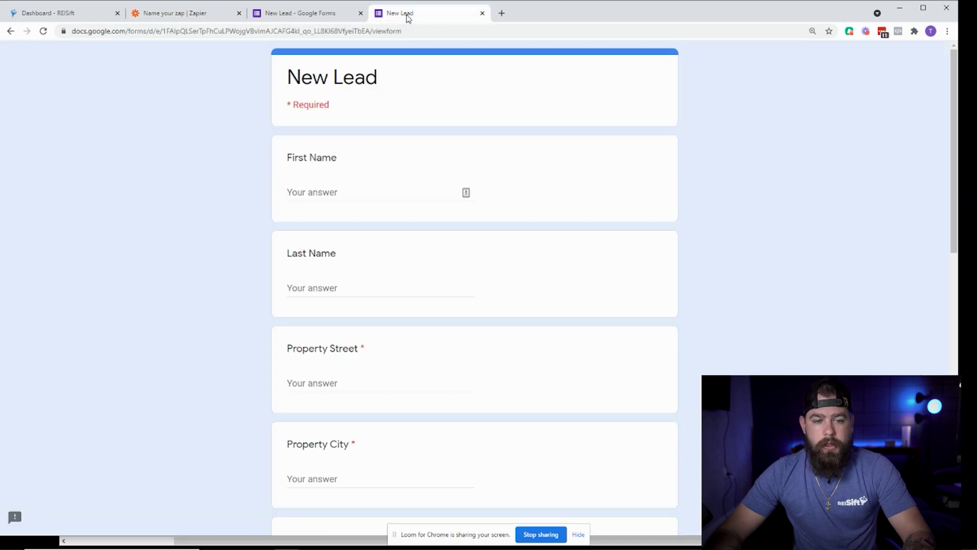
{"action": "left_click", "coordinate": [321, 192]}
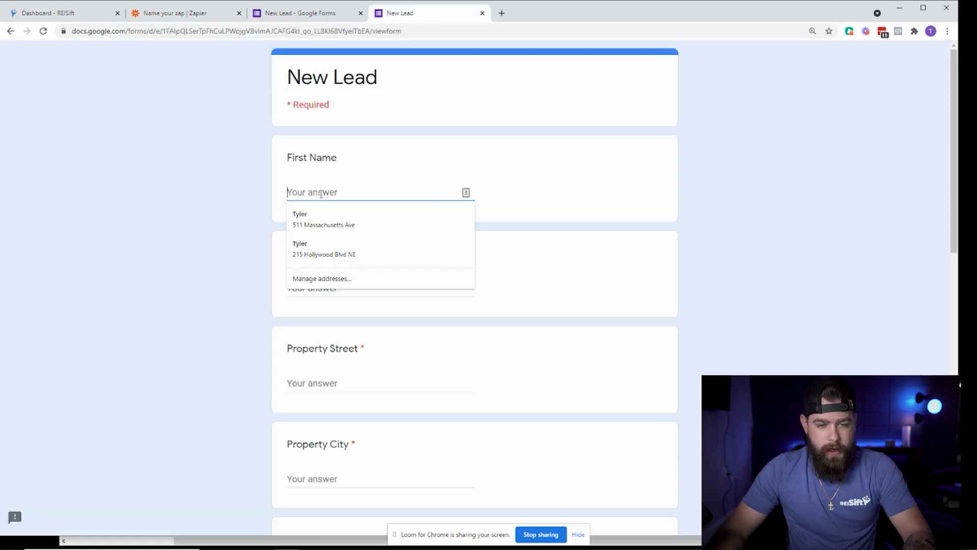
{"action": "left_click", "coordinate": [338, 192]}
{"action": "left_click", "coordinate": [336, 249]}
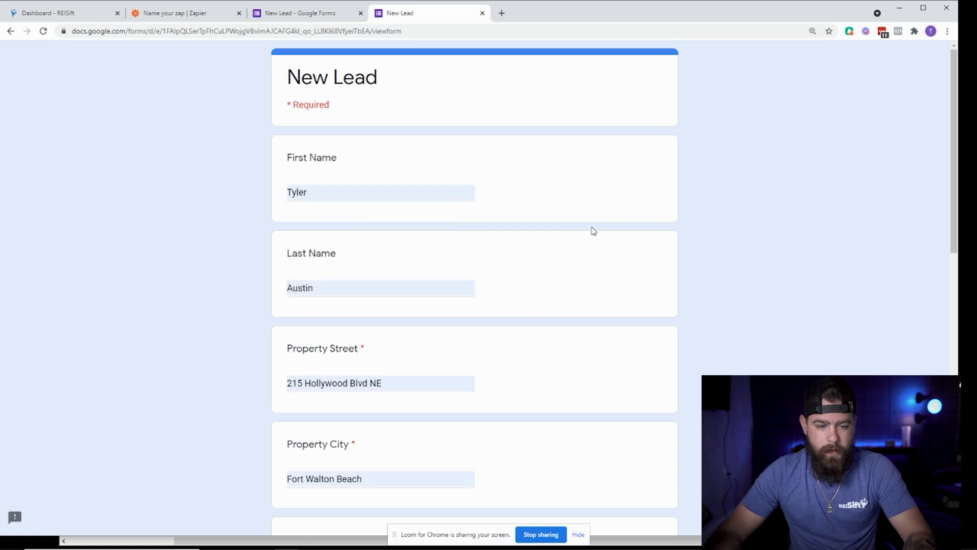
{"action": "scroll", "coordinate": [362, 320], "scroll_direction": "down", "scroll_amount": 3}
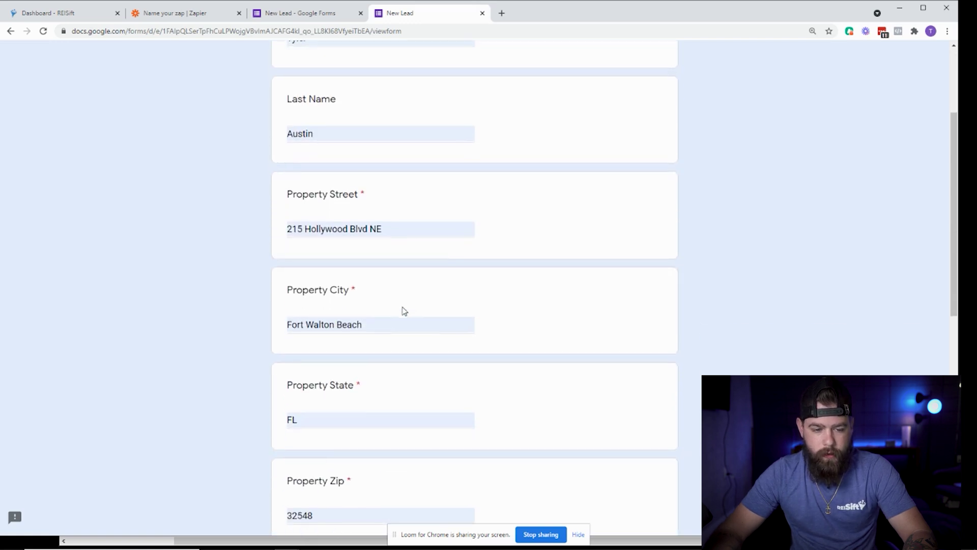
{"action": "scroll", "coordinate": [402, 313], "scroll_direction": "down", "scroll_amount": 5}
{"action": "scroll", "coordinate": [370, 356], "scroll_direction": "down", "scroll_amount": 2}
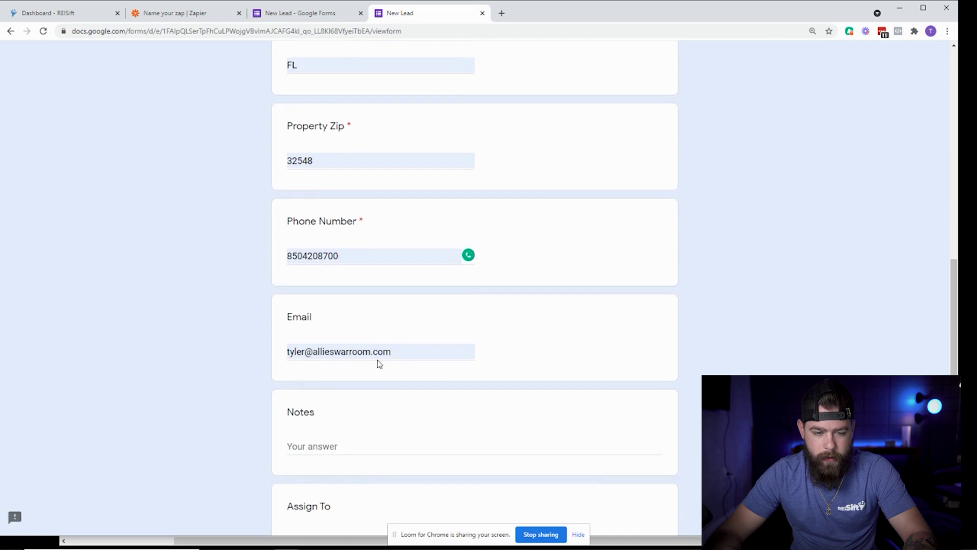
{"action": "scroll", "coordinate": [386, 346], "scroll_direction": "down", "scroll_amount": 1}
{"action": "scroll", "coordinate": [382, 316], "scroll_direction": "down", "scroll_amount": 2}
Add a short greeting note, submit the test lead, and start another response.
{"action": "left_click", "coordinate": [322, 291]}
{"action": "type", "text": "Hey Tyler"}
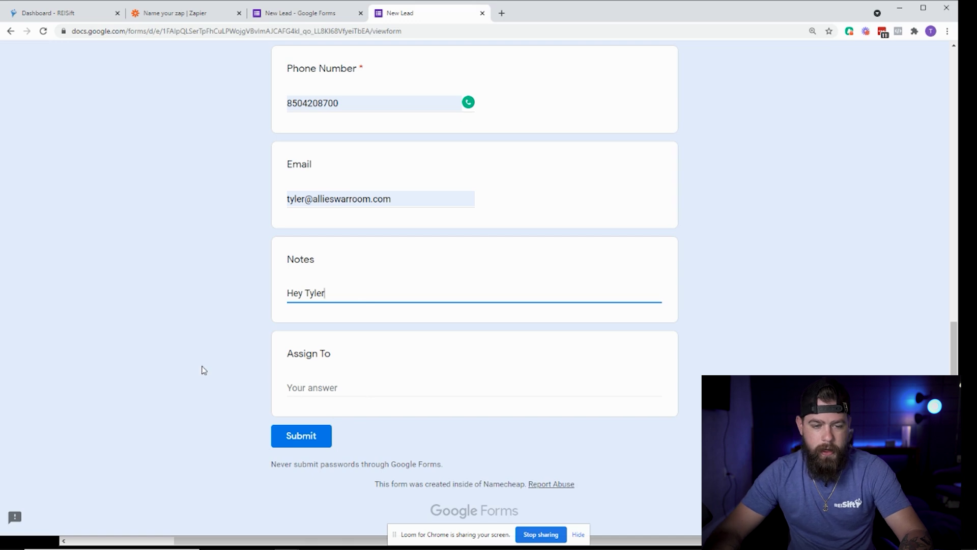
{"action": "left_click", "coordinate": [291, 436]}
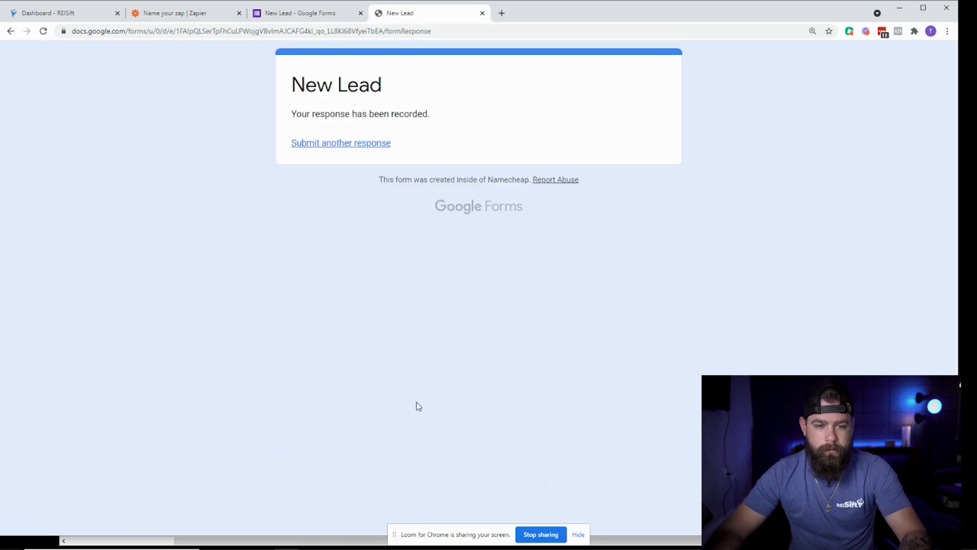
{"action": "left_click", "coordinate": [370, 146]}
Rerun the trigger test to find the submitted lead response and continue to the action step.
{"action": "left_click", "coordinate": [293, 13]}
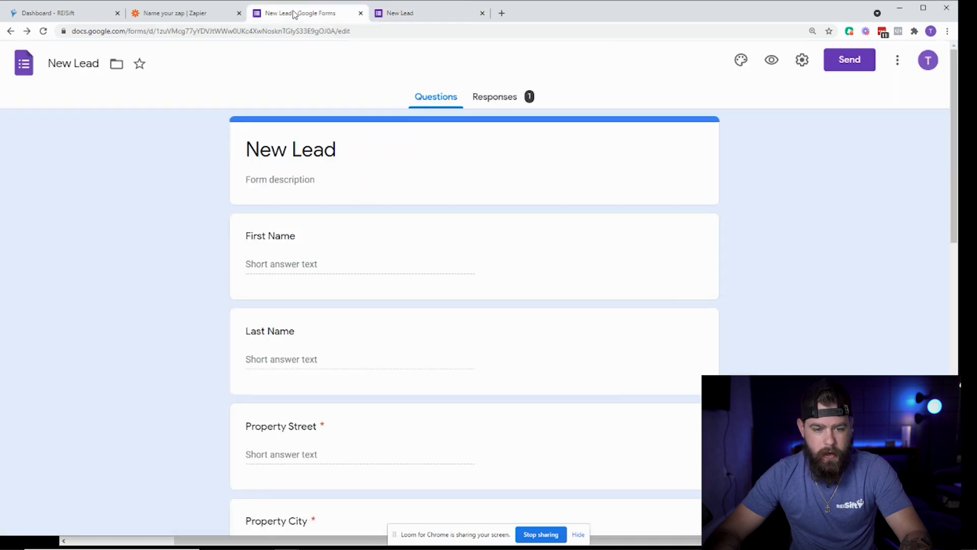
{"action": "left_click", "coordinate": [179, 13]}
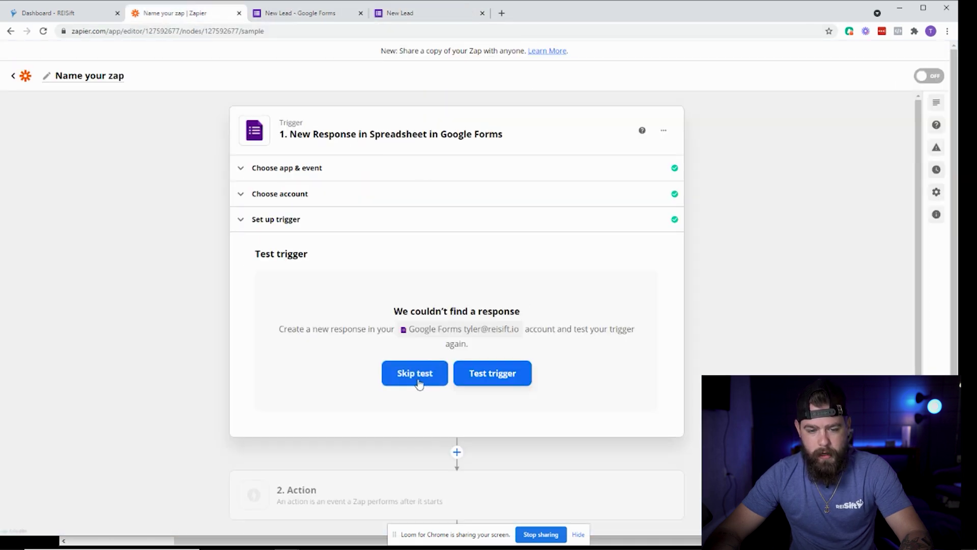
{"action": "left_click", "coordinate": [481, 379]}
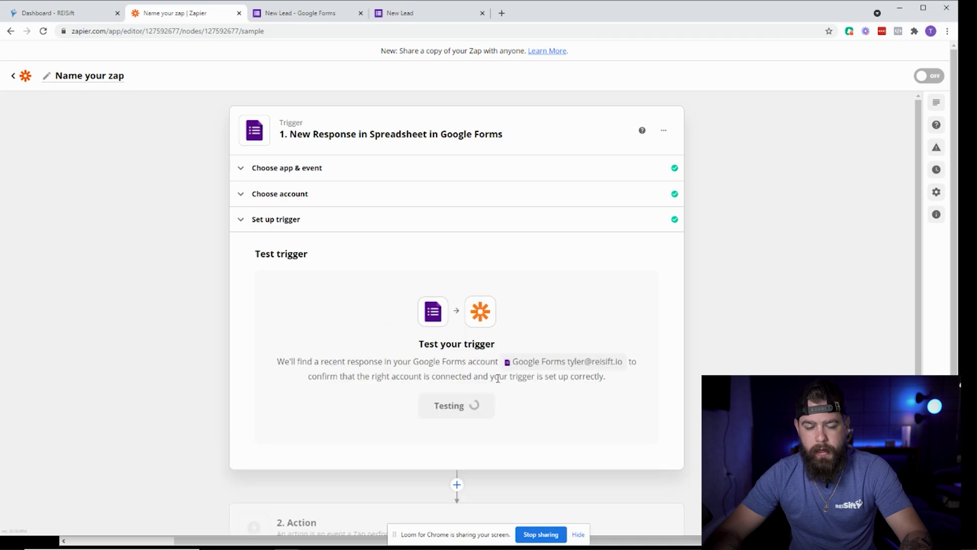
{"action": "scroll", "coordinate": [327, 374], "scroll_direction": "down", "scroll_amount": 3}
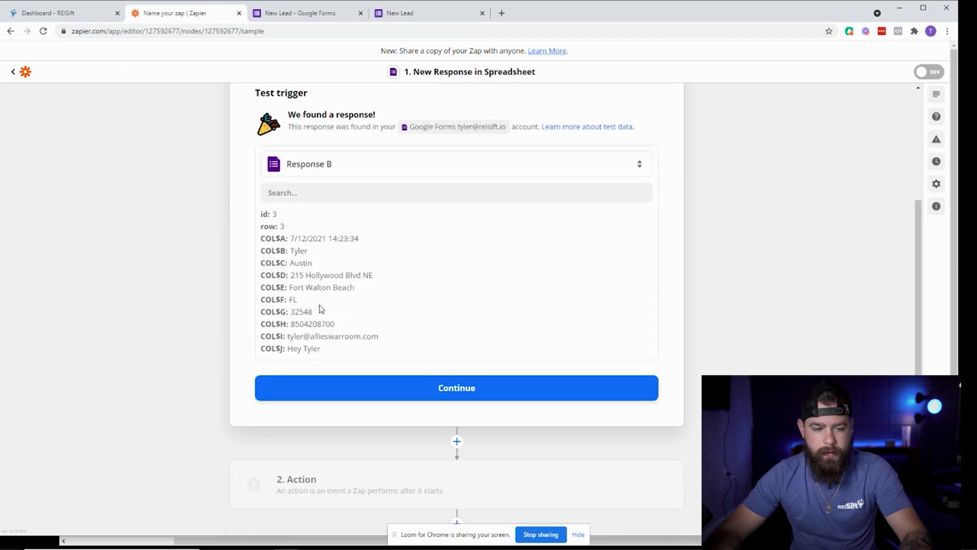
{"action": "scroll", "coordinate": [321, 304], "scroll_direction": "up", "scroll_amount": 1}
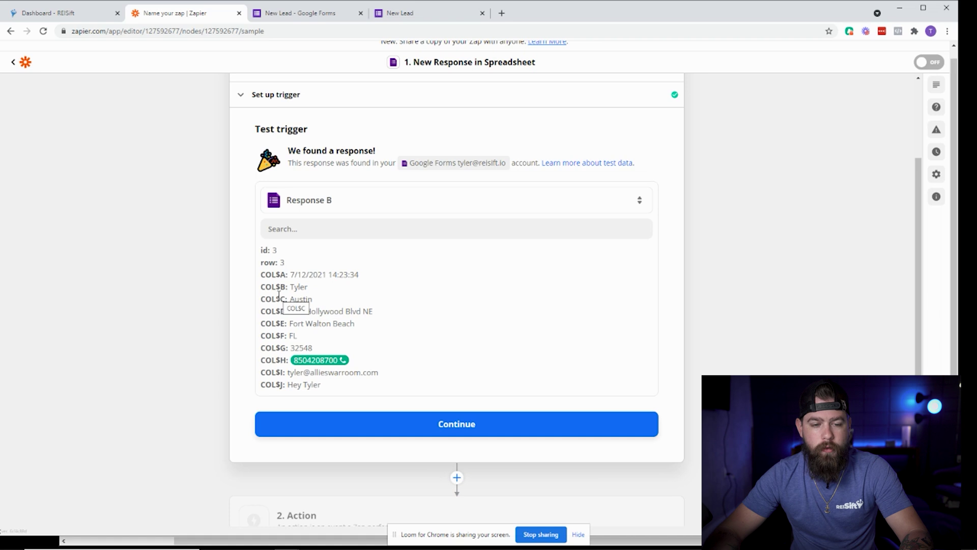
{"action": "left_click", "coordinate": [265, 228]}
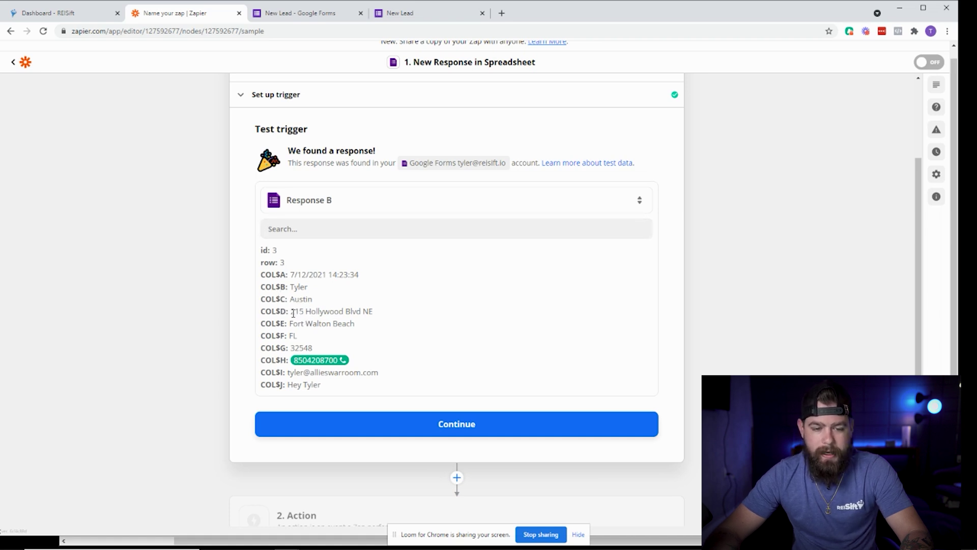
{"action": "left_click", "coordinate": [425, 433]}
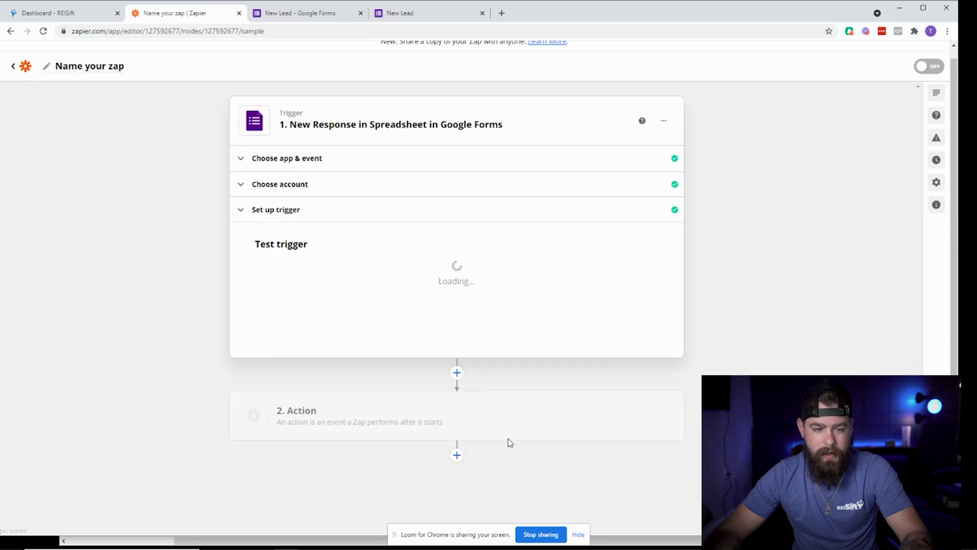
{"action": "left_click", "coordinate": [492, 434]}
Set the action to REISift (1.0.9) Create/Update Property using the connected REISift account.
{"action": "type", "text": "rei"}
{"action": "left_click", "coordinate": [285, 397]}
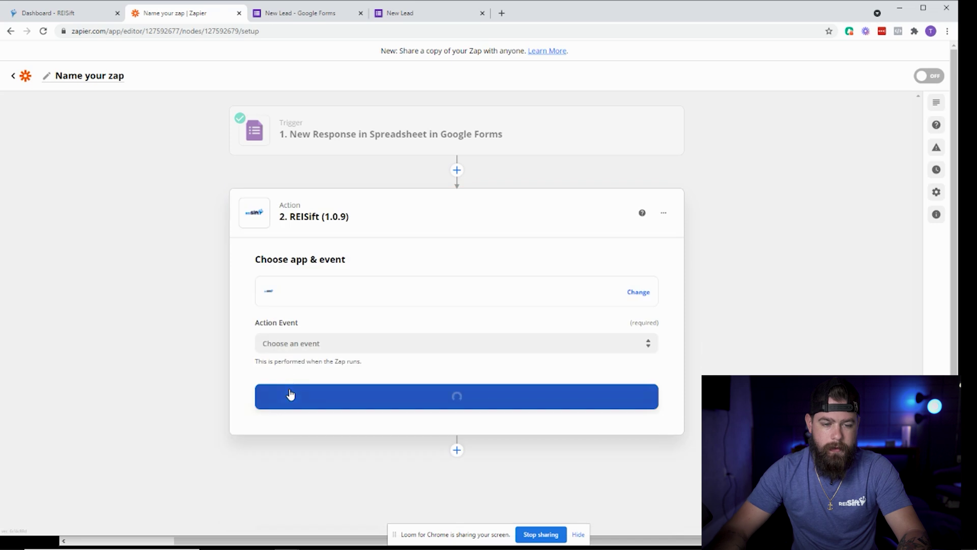
{"action": "left_click", "coordinate": [359, 342]}
{"action": "left_click", "coordinate": [338, 381]}
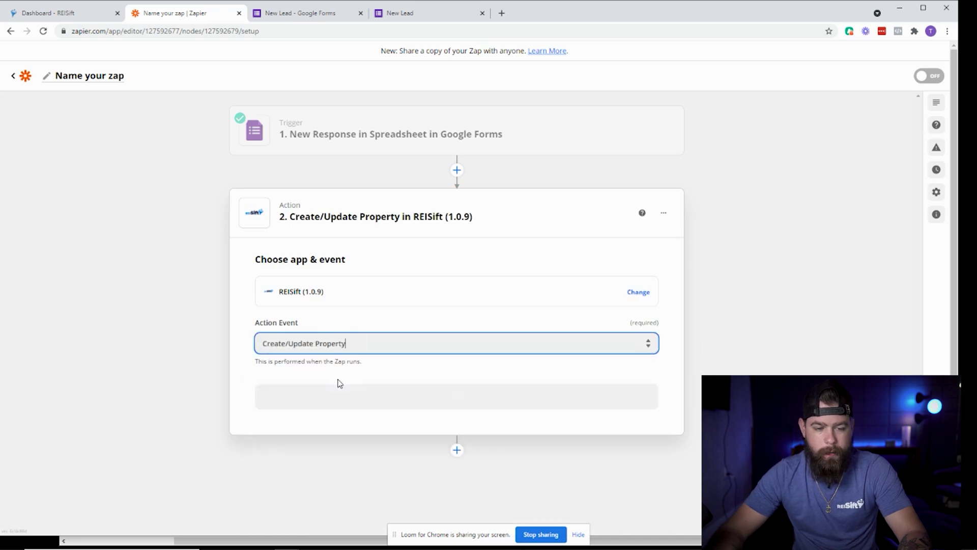
{"action": "left_click", "coordinate": [442, 400]}
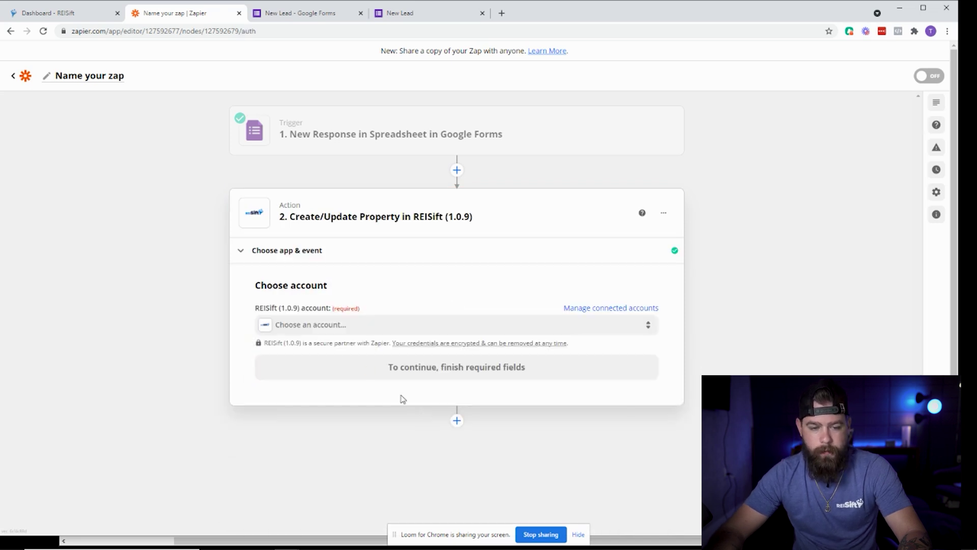
{"action": "left_click", "coordinate": [307, 328]}
{"action": "left_click", "coordinate": [311, 403]}
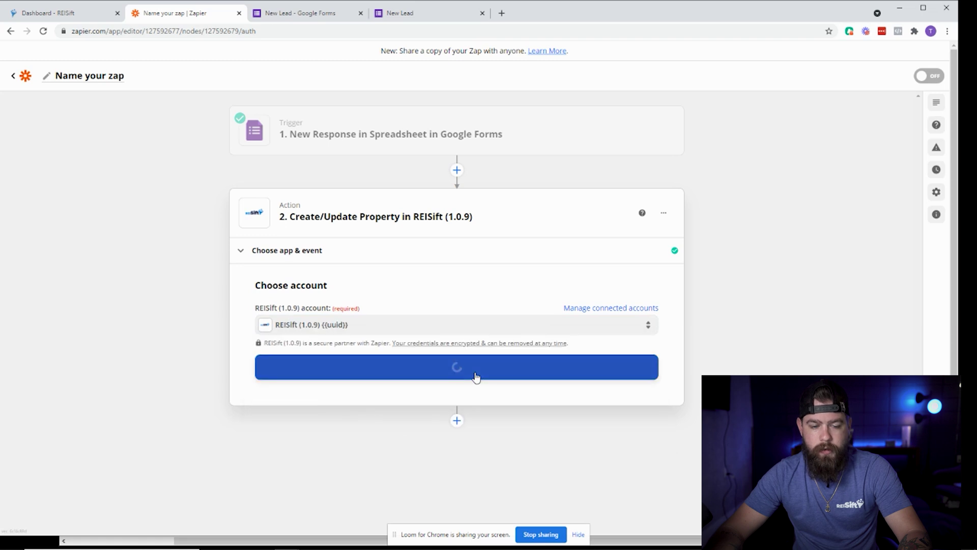
Browse the Zapier Dojo articles in the REISift Help Center, then return to Zapier.
{"action": "left_click", "coordinate": [67, 15]}
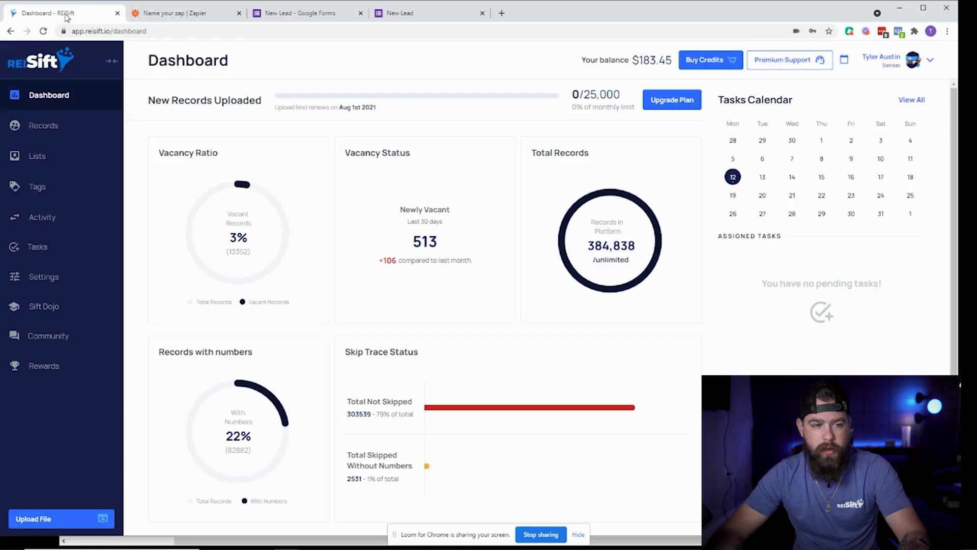
{"action": "left_click", "coordinate": [43, 306]}
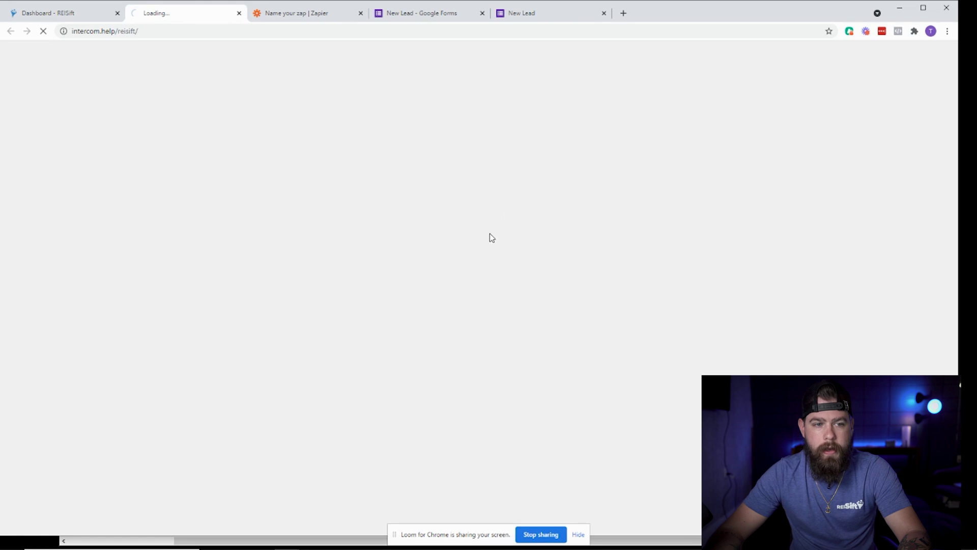
{"action": "scroll", "coordinate": [498, 279], "scroll_direction": "down", "scroll_amount": 7}
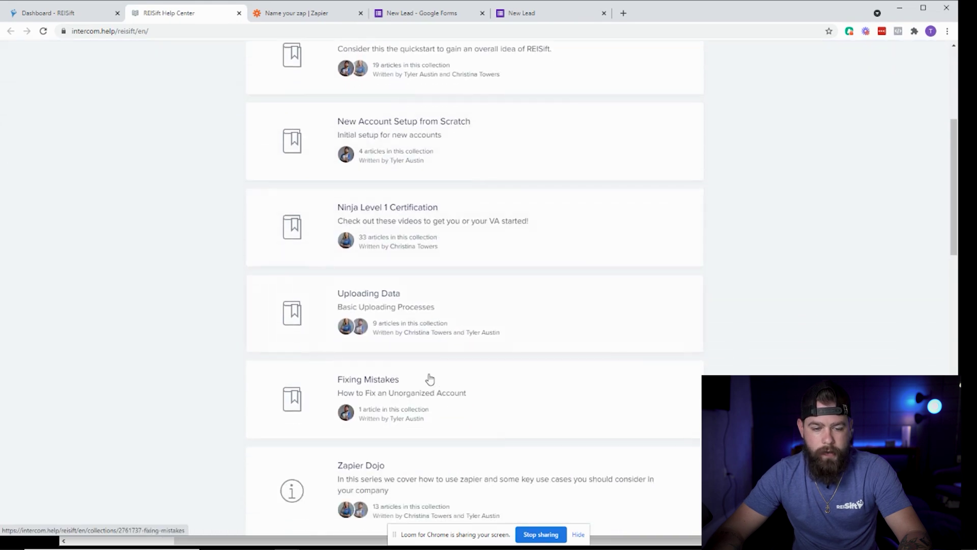
{"action": "left_click", "coordinate": [468, 393]}
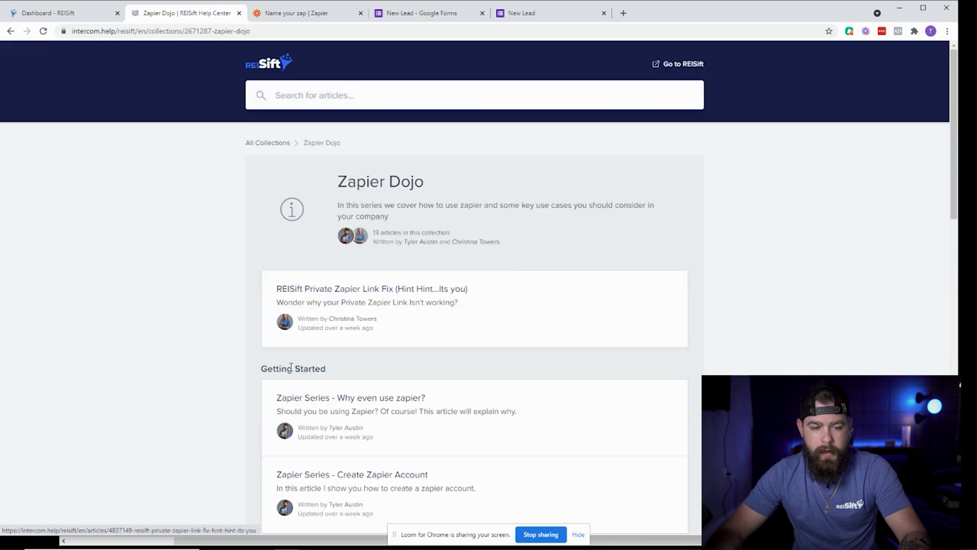
{"action": "scroll", "coordinate": [326, 295], "scroll_direction": "down", "scroll_amount": 2}
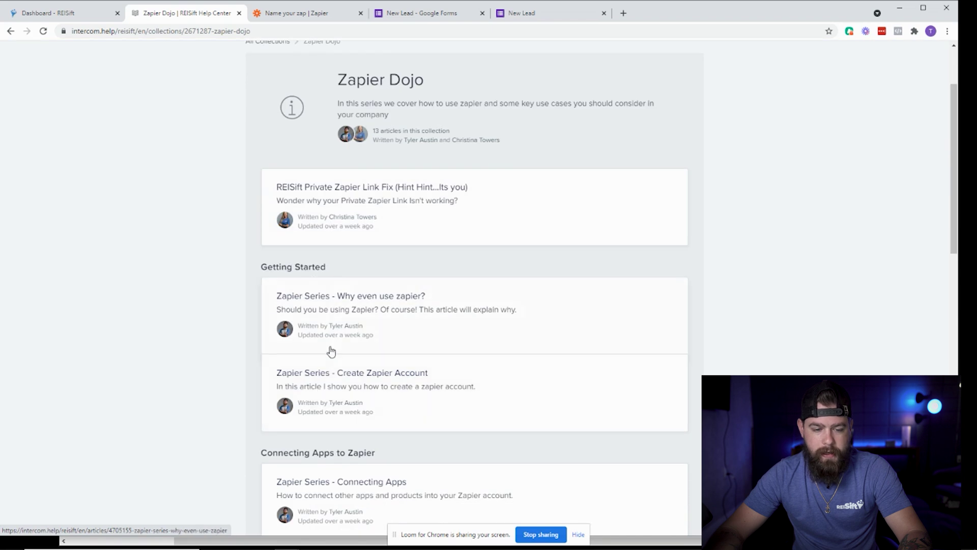
{"action": "scroll", "coordinate": [322, 349], "scroll_direction": "down", "scroll_amount": 2}
{"action": "scroll", "coordinate": [325, 336], "scroll_direction": "down", "scroll_amount": 1}
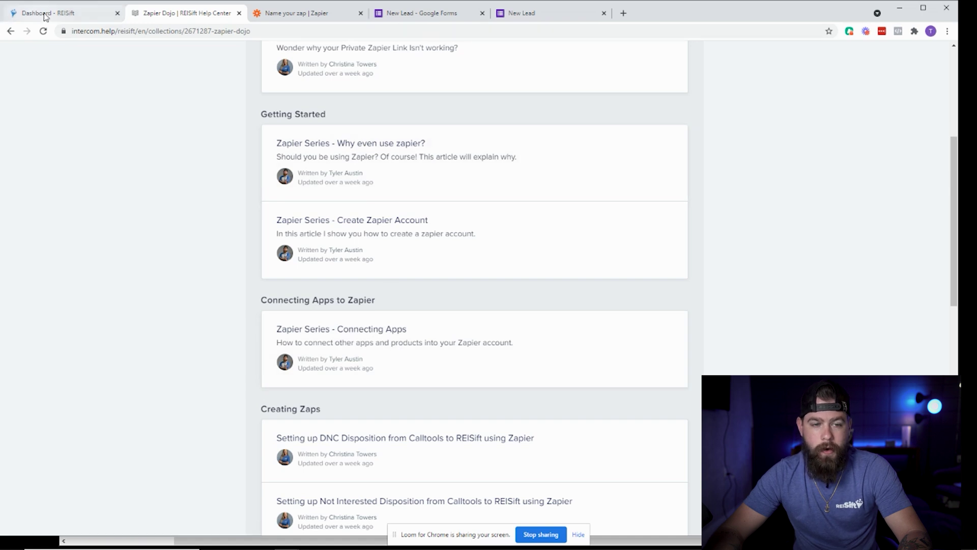
{"action": "left_click", "coordinate": [303, 11]}
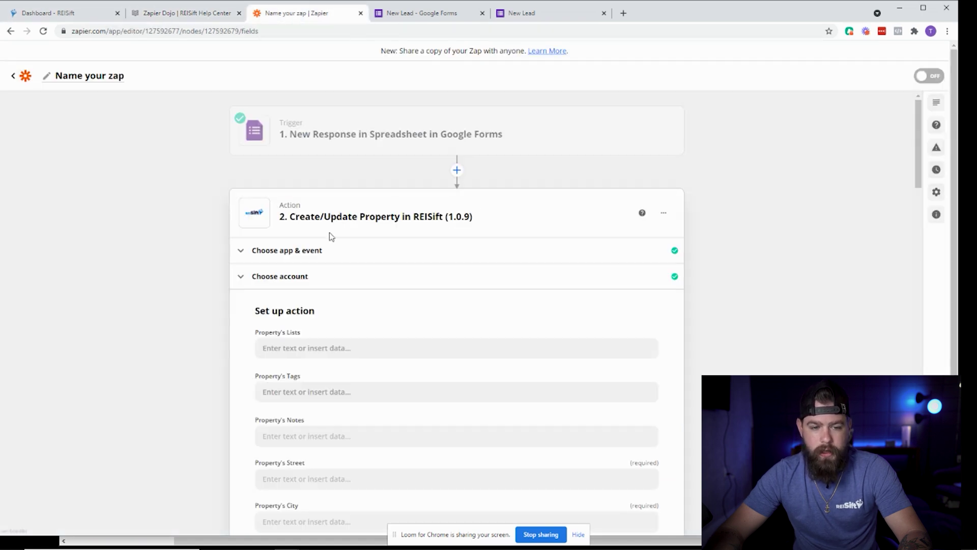
Enter 'Referal' in the property's Lists field and leave Tags unmapped.
{"action": "left_click_drag", "start_coordinate": [324, 220], "coordinate": [471, 220]}
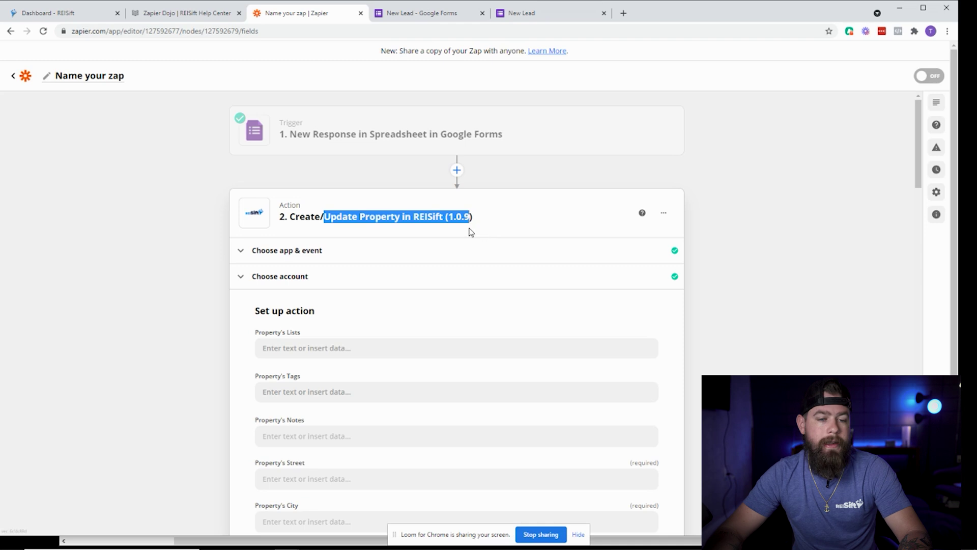
{"action": "left_click", "coordinate": [349, 308]}
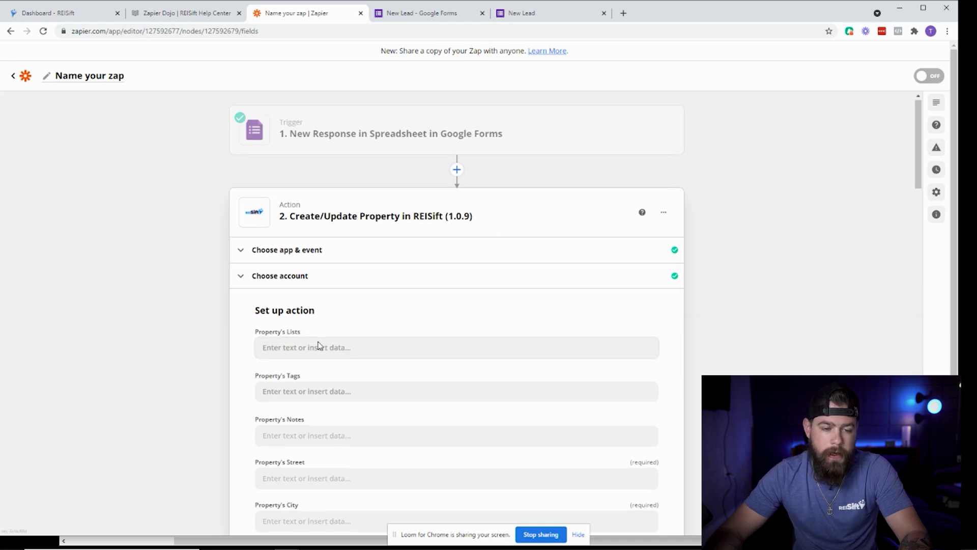
{"action": "scroll", "coordinate": [319, 345], "scroll_direction": "down", "scroll_amount": 1}
{"action": "left_click", "coordinate": [302, 300]}
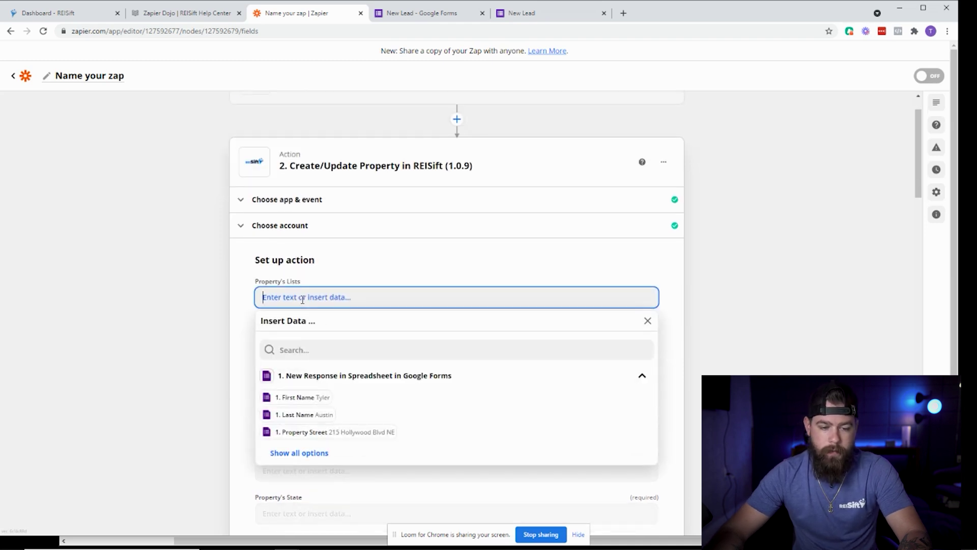
{"action": "type", "text": "Referal"}
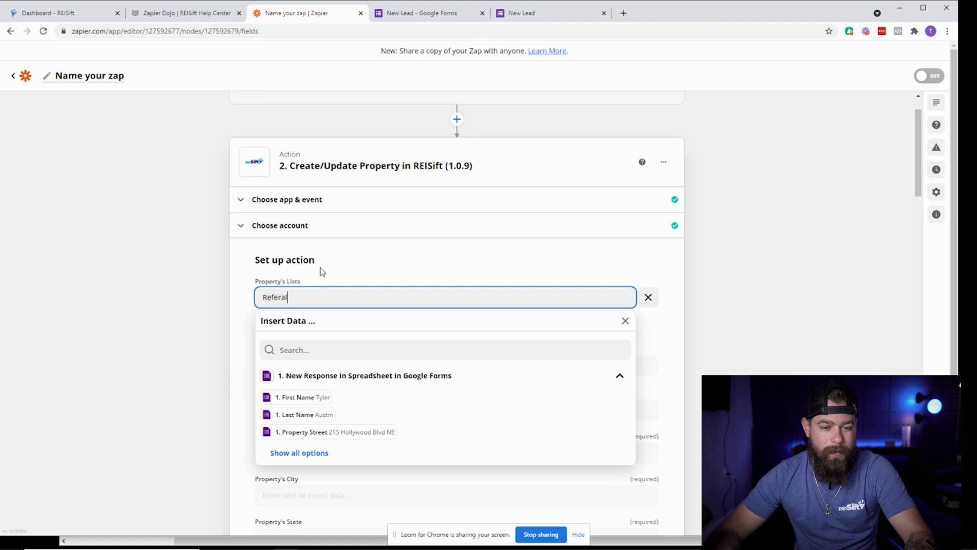
{"action": "left_click", "coordinate": [335, 254]}
{"action": "scroll", "coordinate": [325, 316], "scroll_direction": "down", "scroll_amount": 1}
{"action": "left_click", "coordinate": [290, 314]}
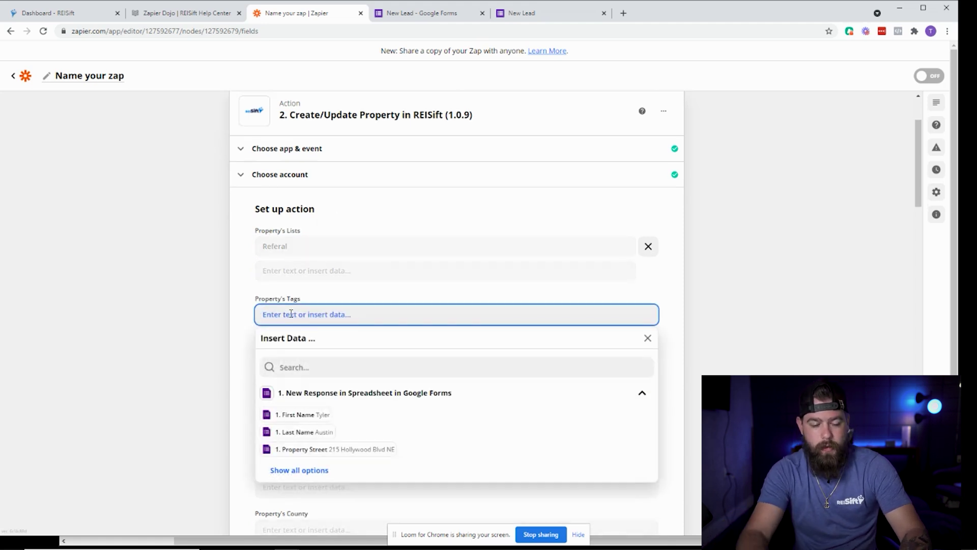
{"action": "left_click", "coordinate": [272, 288]}
{"action": "scroll", "coordinate": [295, 323], "scroll_direction": "down", "scroll_amount": 1}
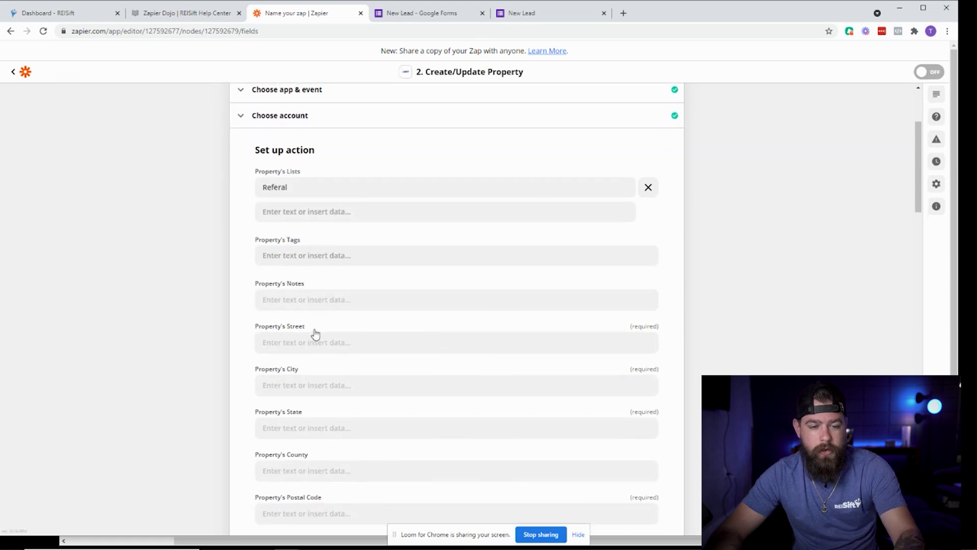
Map the form's Property Street and Property City into the street and city fields.
{"action": "left_click", "coordinate": [315, 342]}
{"action": "left_click", "coordinate": [379, 478]}
{"action": "left_click", "coordinate": [300, 388]}
{"action": "scroll", "coordinate": [229, 462], "scroll_direction": "down", "scroll_amount": 2}
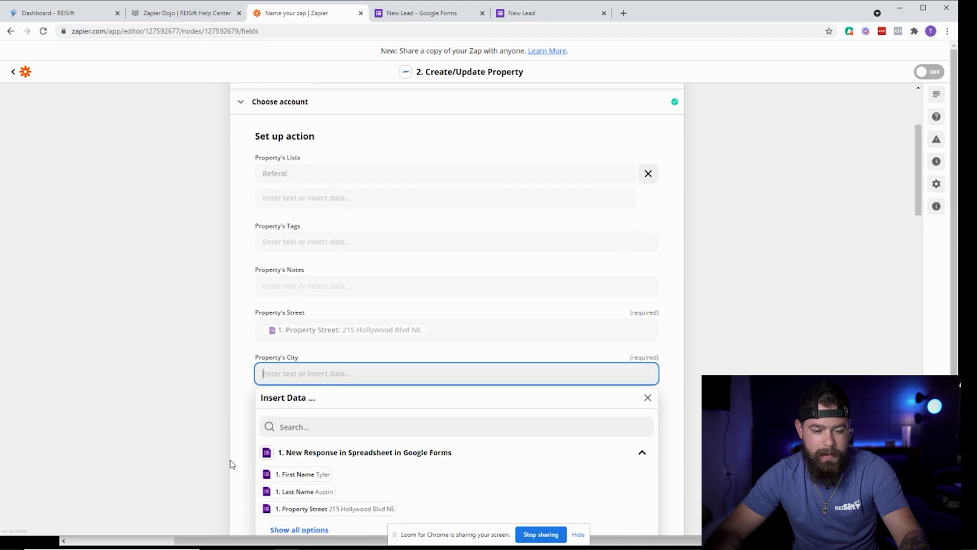
{"action": "left_click", "coordinate": [280, 442]}
{"action": "left_click", "coordinate": [330, 441]}
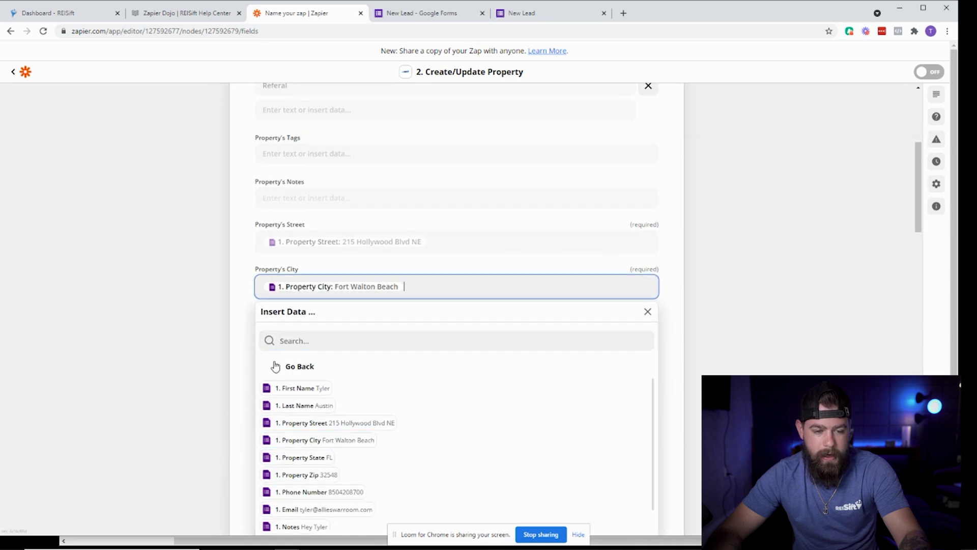
Map the form's Property State into the state field, leaving county empty.
{"action": "left_click", "coordinate": [260, 330]}
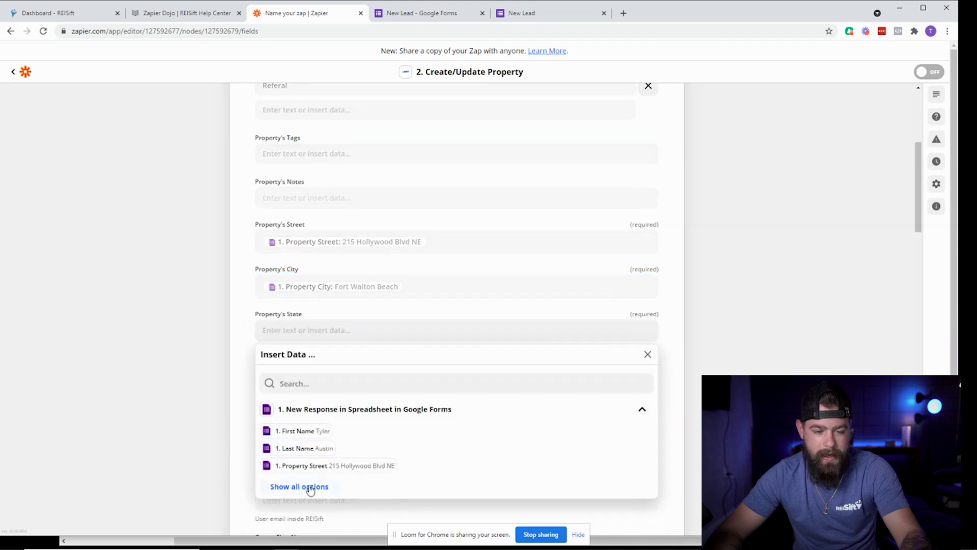
{"action": "left_click", "coordinate": [307, 486]}
{"action": "scroll", "coordinate": [287, 461], "scroll_direction": "down", "scroll_amount": 1}
{"action": "left_click", "coordinate": [301, 451]}
{"action": "left_click", "coordinate": [241, 368]}
{"action": "left_click", "coordinate": [301, 375]}
{"action": "left_click", "coordinate": [246, 395]}
Map Property Zip into the postal code field and set Property Status to lead.
{"action": "left_click", "coordinate": [275, 416]}
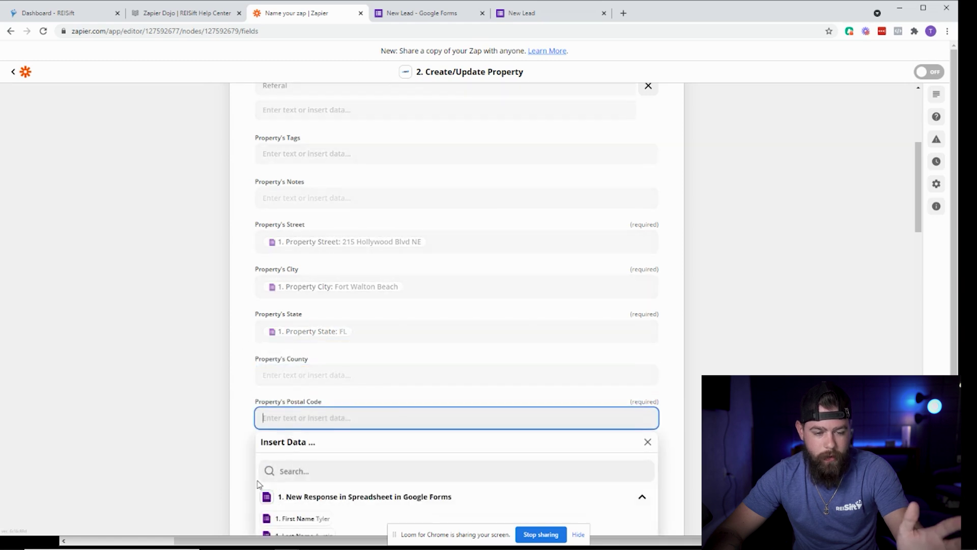
{"action": "scroll", "coordinate": [287, 474], "scroll_direction": "down", "scroll_amount": 1}
{"action": "left_click", "coordinate": [299, 523]}
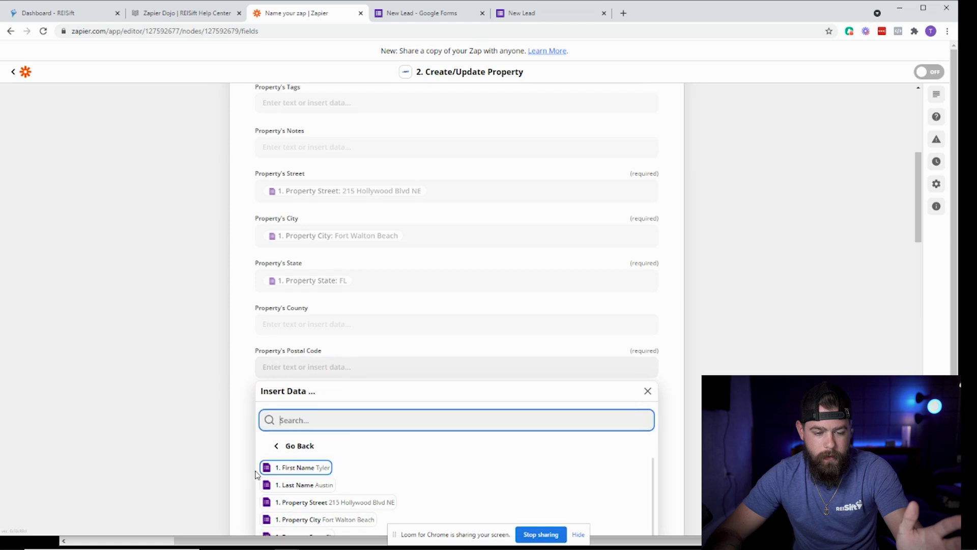
{"action": "scroll", "coordinate": [288, 458], "scroll_direction": "down", "scroll_amount": 1}
{"action": "left_click", "coordinate": [308, 504]}
{"action": "left_click", "coordinate": [233, 367]}
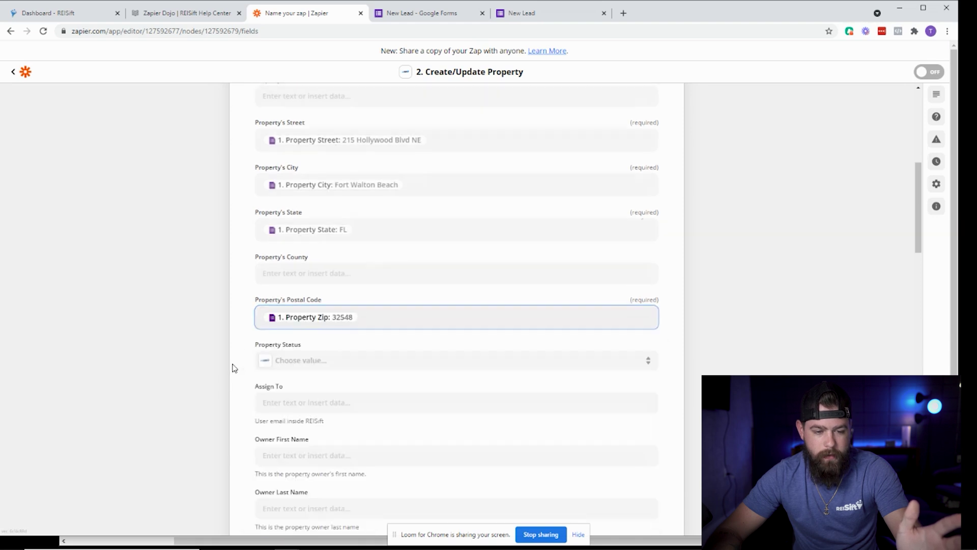
{"action": "left_click", "coordinate": [298, 362]}
{"action": "left_click", "coordinate": [291, 448]}
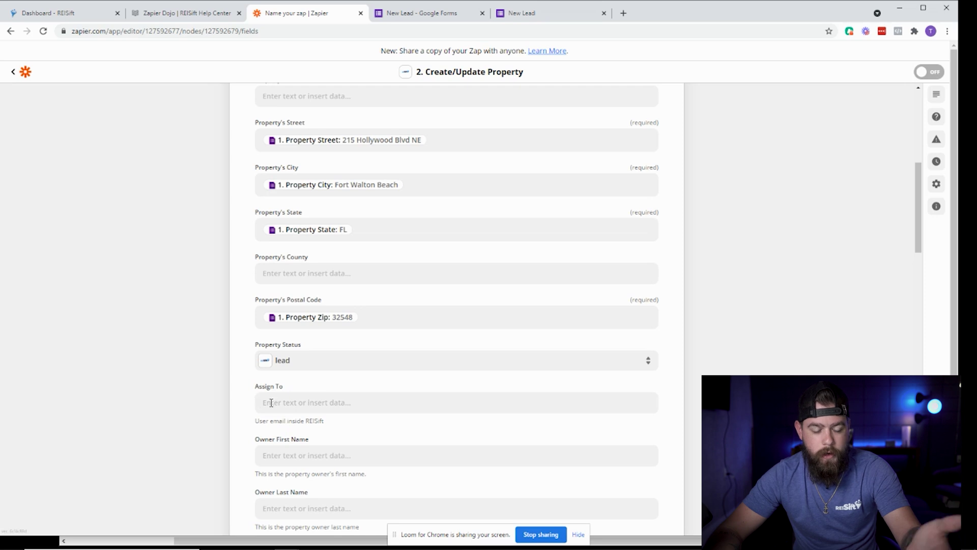
Enter the assignee user's e-mail in the Assign To field.
{"action": "left_click", "coordinate": [274, 402]}
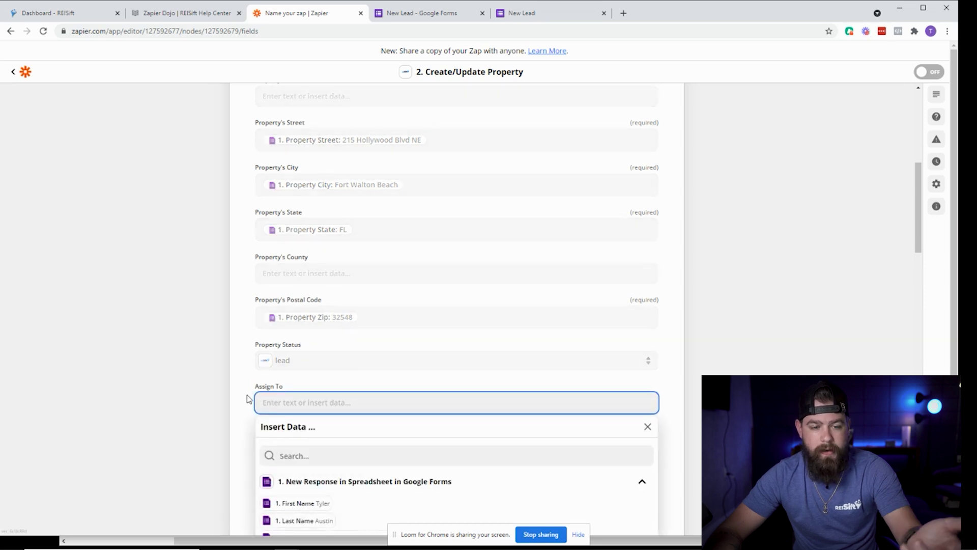
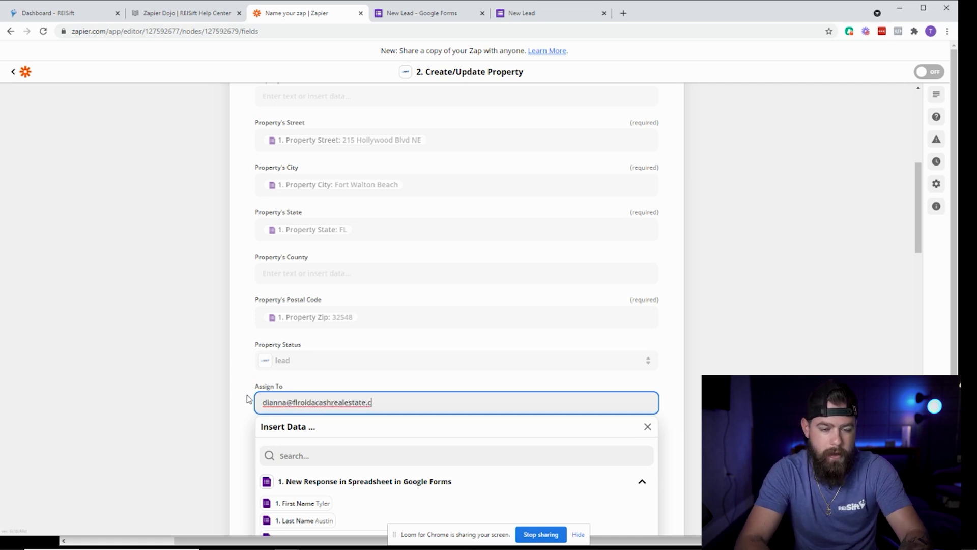
{"action": "left_click", "coordinate": [256, 386]}
Fill Owner First Name and Owner Last Name with the form's First Name and Last Name answers.
{"action": "scroll", "coordinate": [251, 384], "scroll_direction": "down", "scroll_amount": 2}
{"action": "left_click", "coordinate": [294, 359]}
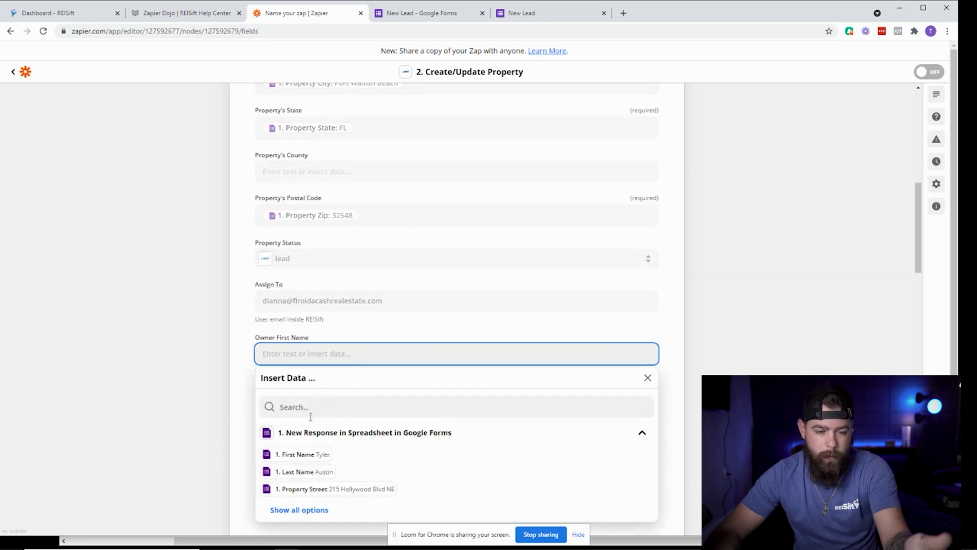
{"action": "left_click", "coordinate": [297, 454]}
{"action": "left_click", "coordinate": [304, 401]}
{"action": "left_click", "coordinate": [304, 407]}
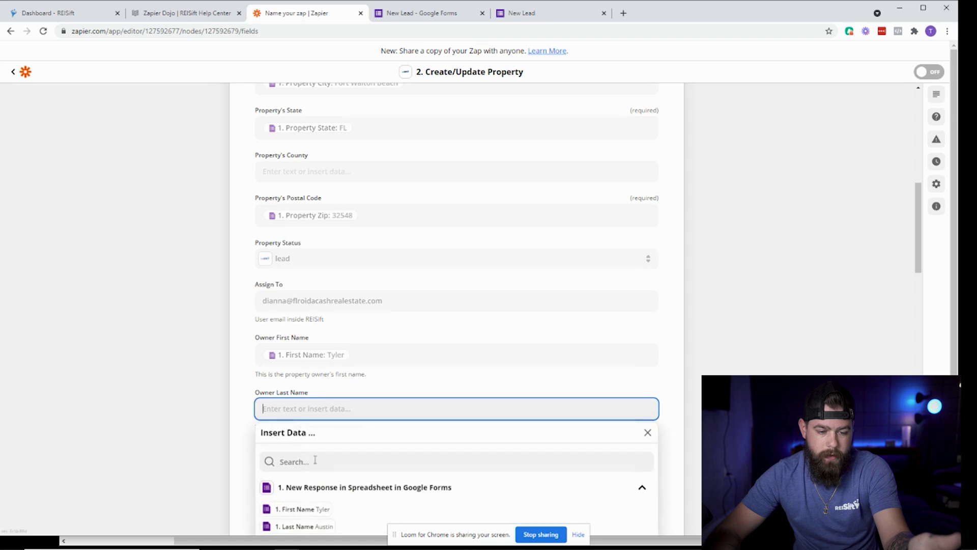
{"action": "left_click", "coordinate": [298, 525]}
{"action": "left_click", "coordinate": [249, 447]}
Map the form's Phone Number answer into Phone 1.
{"action": "scroll", "coordinate": [290, 419], "scroll_direction": "down", "scroll_amount": 6}
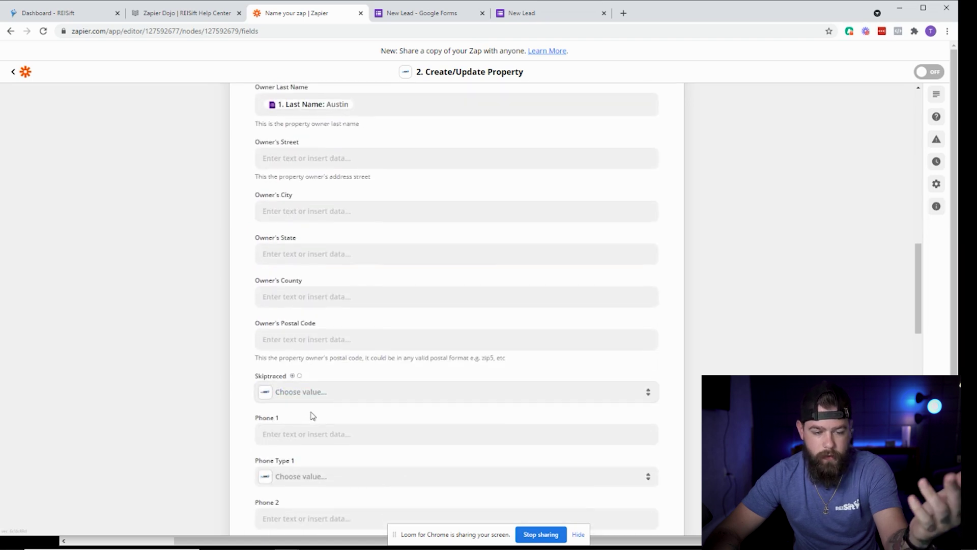
{"action": "scroll", "coordinate": [310, 412], "scroll_direction": "down", "scroll_amount": 1}
{"action": "left_click", "coordinate": [305, 383]}
{"action": "scroll", "coordinate": [244, 461], "scroll_direction": "down", "scroll_amount": 1}
{"action": "left_click", "coordinate": [299, 487]}
{"action": "scroll", "coordinate": [336, 488], "scroll_direction": "down", "scroll_amount": 1}
{"action": "left_click", "coordinate": [329, 487]}
{"action": "left_click", "coordinate": [251, 383]}
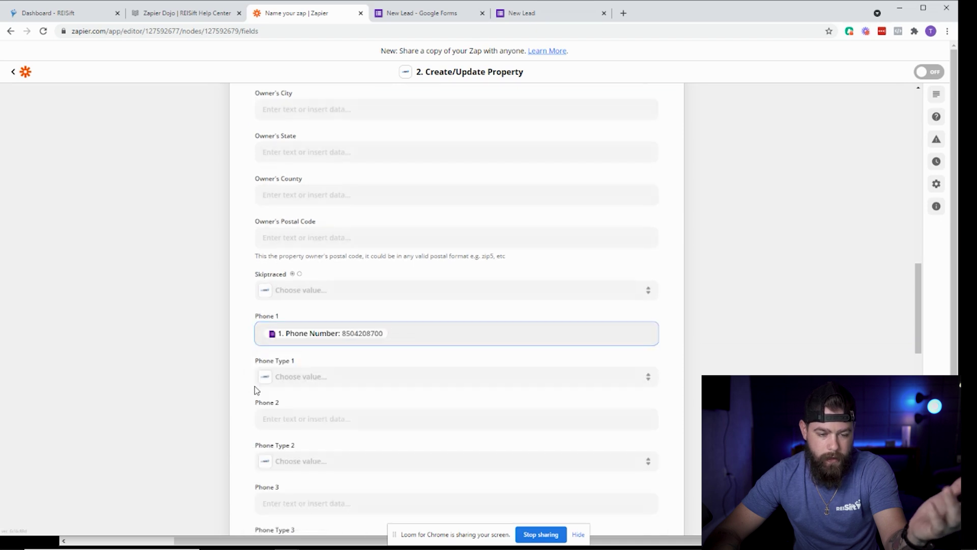
Map the form's Email answer into Email 1 and continue to testing.
{"action": "scroll", "coordinate": [269, 414], "scroll_direction": "down", "scroll_amount": 6}
{"action": "scroll", "coordinate": [310, 425], "scroll_direction": "down", "scroll_amount": 7}
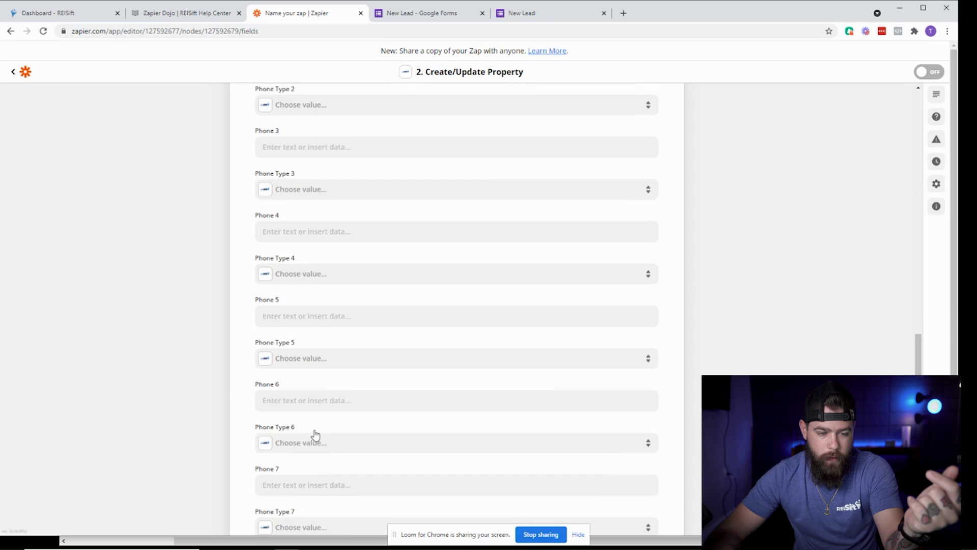
{"action": "scroll", "coordinate": [284, 473], "scroll_direction": "down", "scroll_amount": 2}
{"action": "left_click", "coordinate": [299, 422]}
{"action": "scroll", "coordinate": [299, 434], "scroll_direction": "down", "scroll_amount": 2}
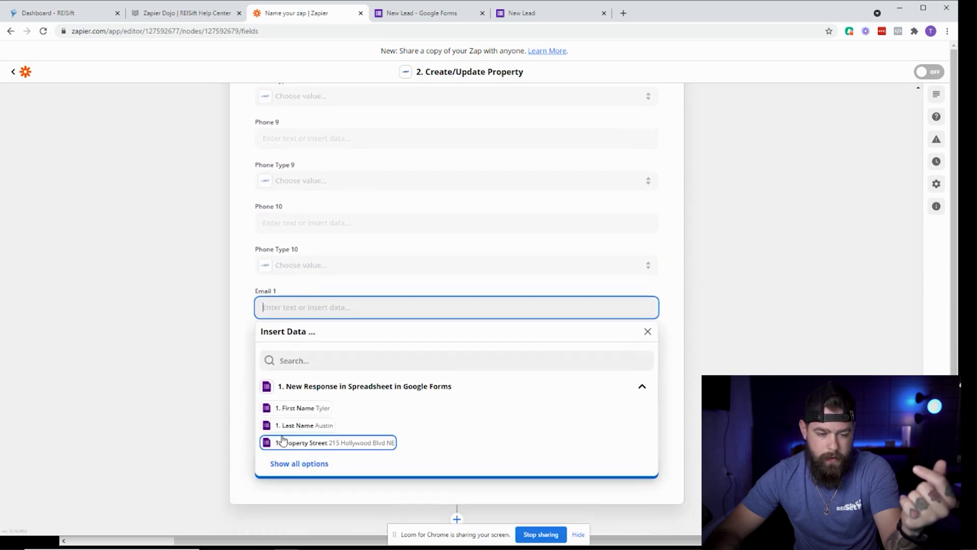
{"action": "left_click", "coordinate": [307, 464]}
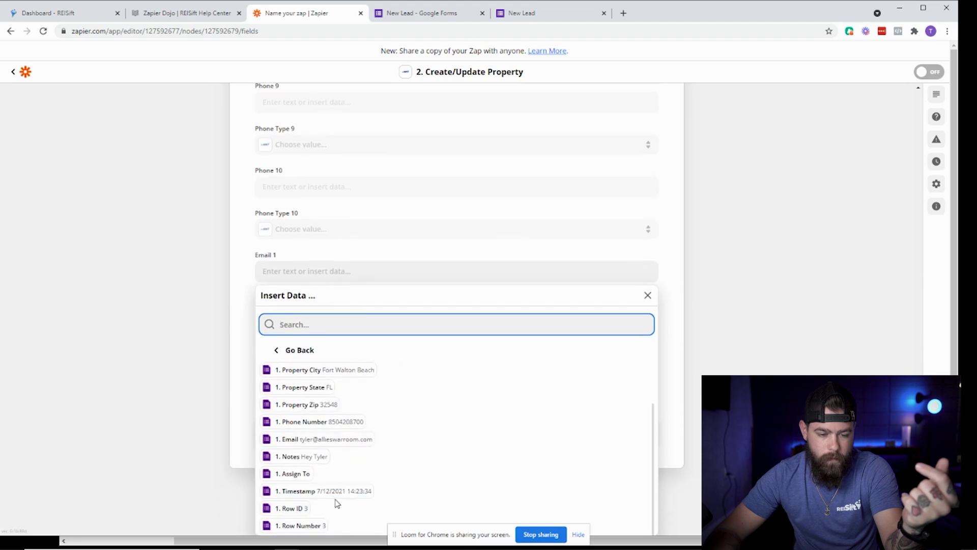
{"action": "scroll", "coordinate": [352, 461], "scroll_direction": "down", "scroll_amount": 1}
{"action": "left_click", "coordinate": [348, 433]}
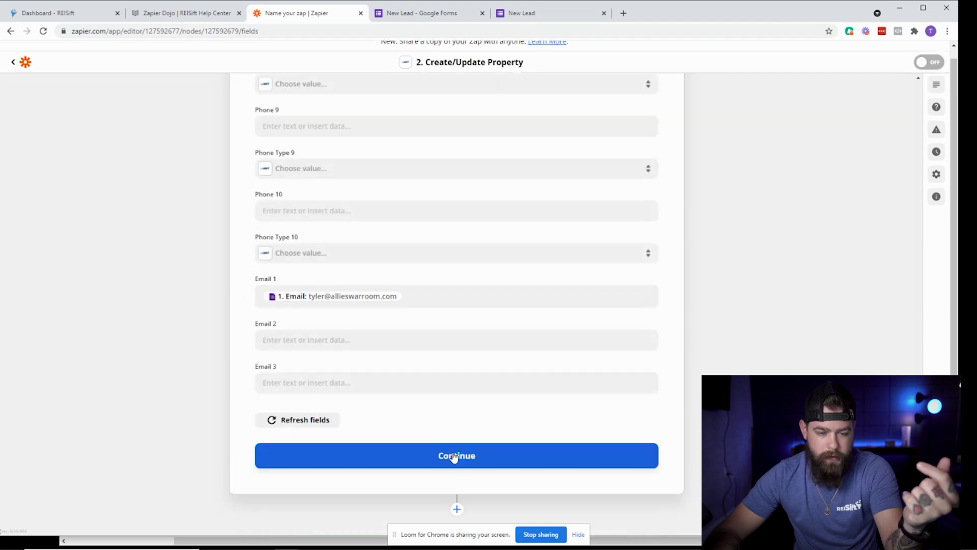
{"action": "left_click", "coordinate": [458, 454]}
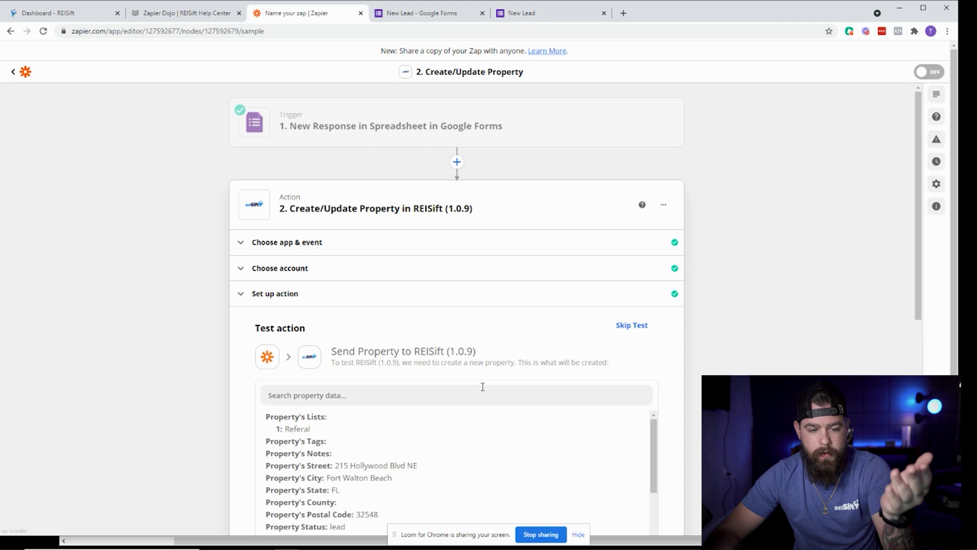
{"action": "scroll", "coordinate": [652, 343], "scroll_direction": "down", "scroll_amount": 5}
{"action": "scroll", "coordinate": [652, 343], "scroll_direction": "down", "scroll_amount": 10}
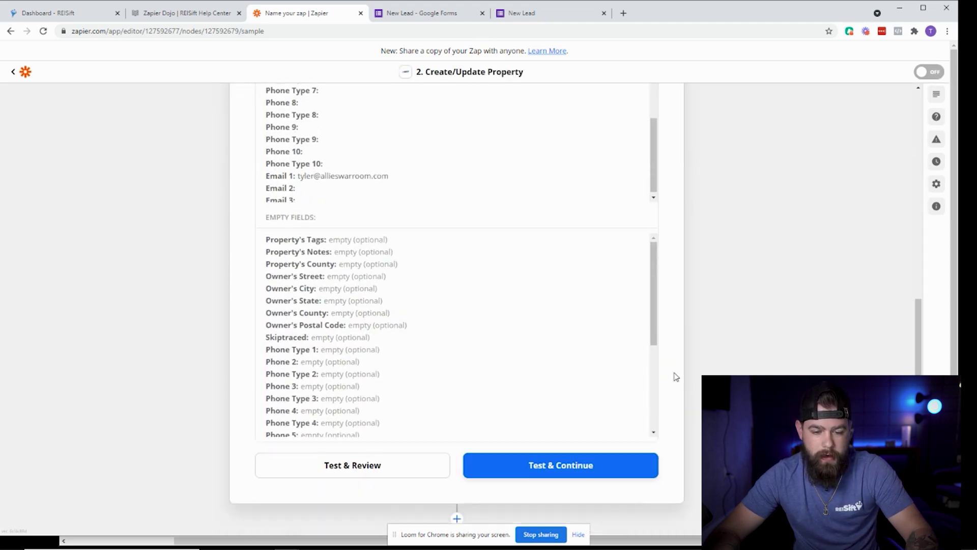
{"action": "left_click", "coordinate": [573, 453]}
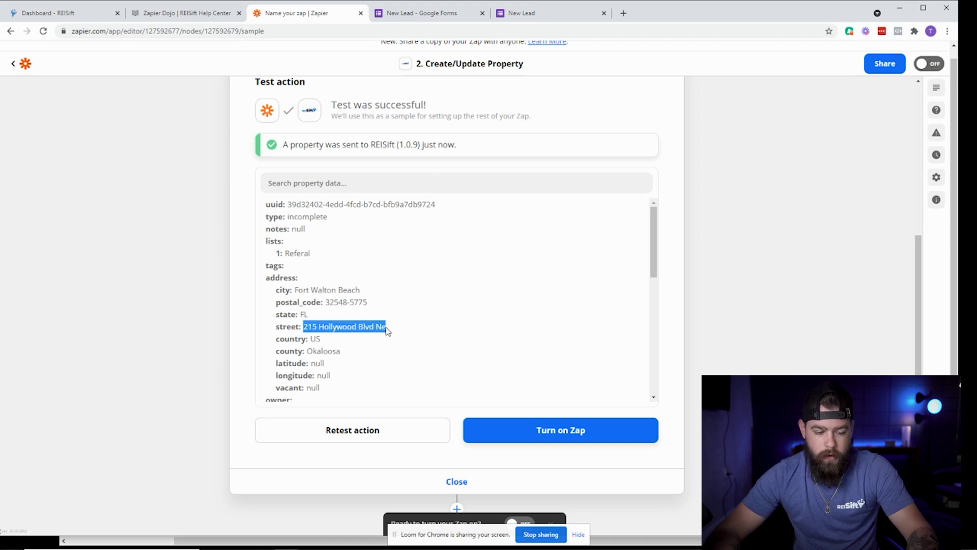
{"action": "scroll", "coordinate": [349, 257], "scroll_direction": "down", "scroll_amount": 6}
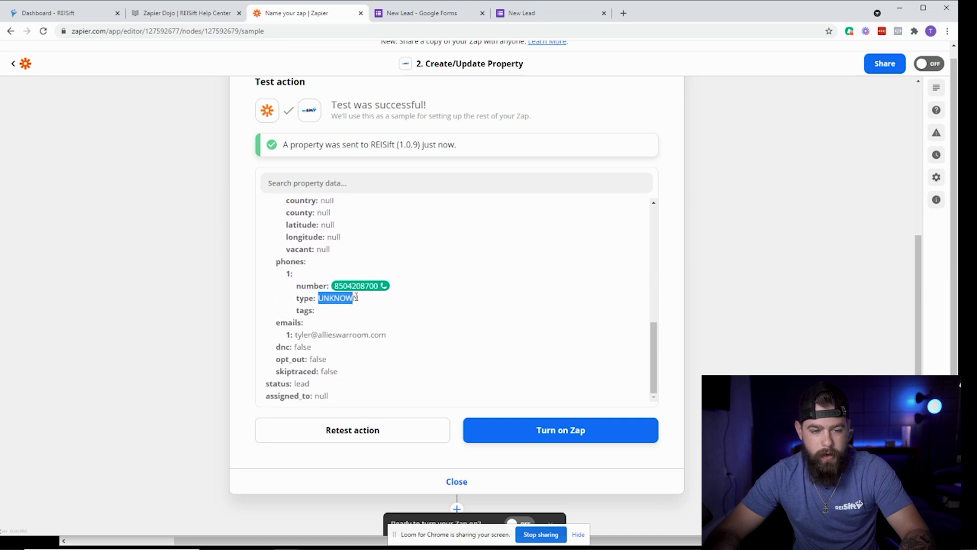
{"action": "left_click", "coordinate": [94, 14]}
{"action": "left_click", "coordinate": [71, 127]}
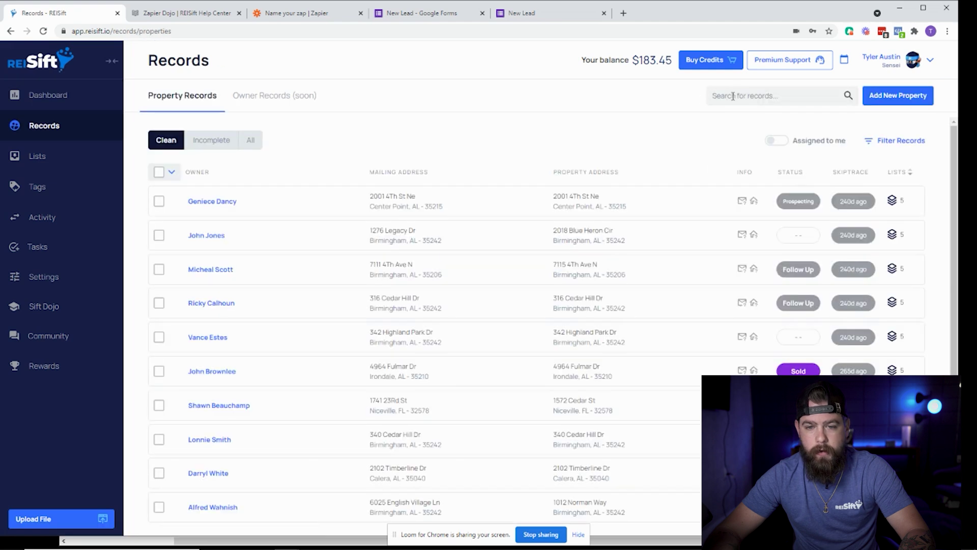
{"action": "key", "text": "Return"}
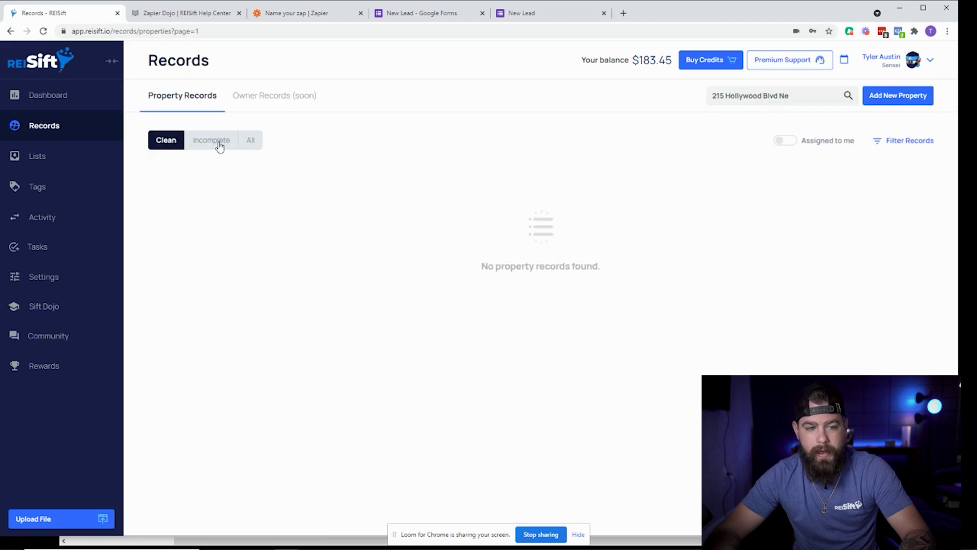
{"action": "left_click", "coordinate": [219, 145]}
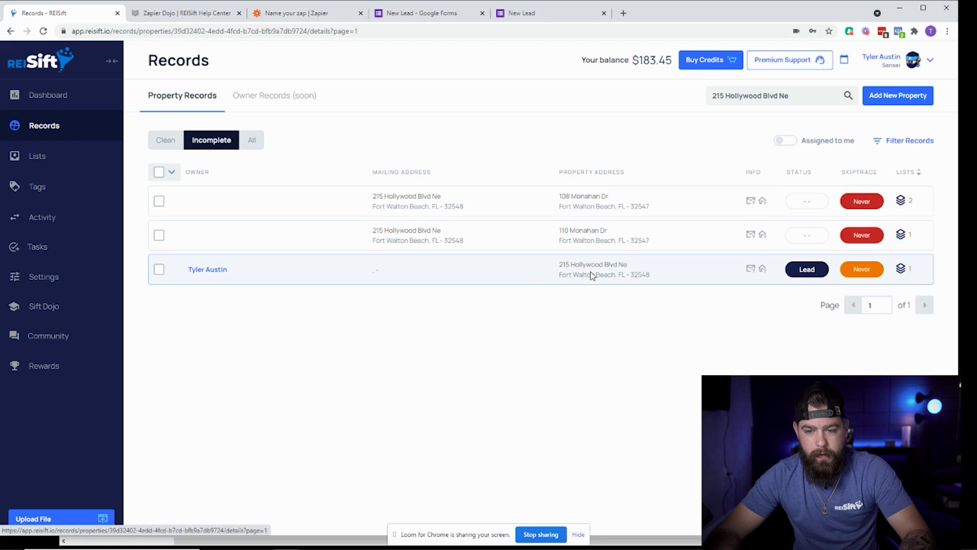
{"action": "left_click", "coordinate": [591, 277]}
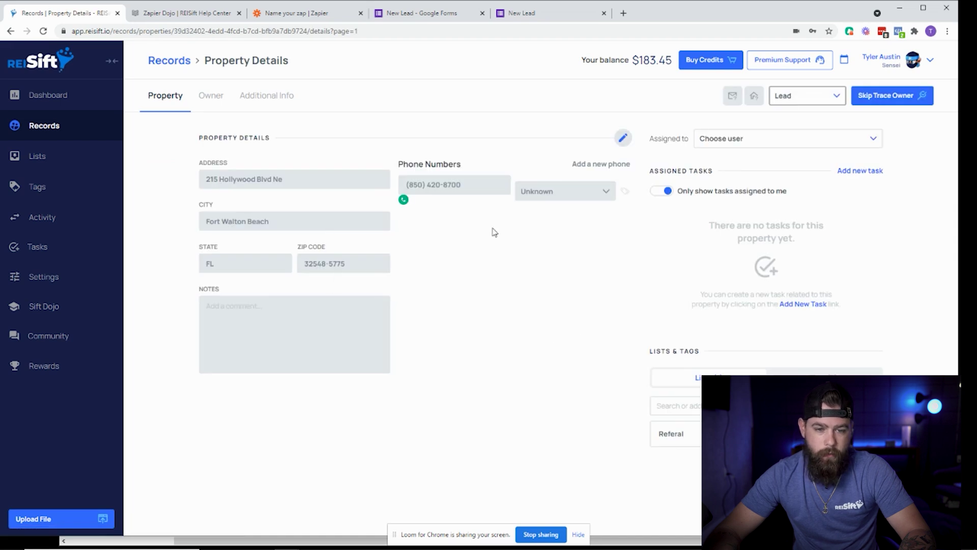
{"action": "left_click", "coordinate": [202, 107]}
{"action": "triple_click", "coordinate": [311, 258]}
{"action": "left_click", "coordinate": [346, 193]}
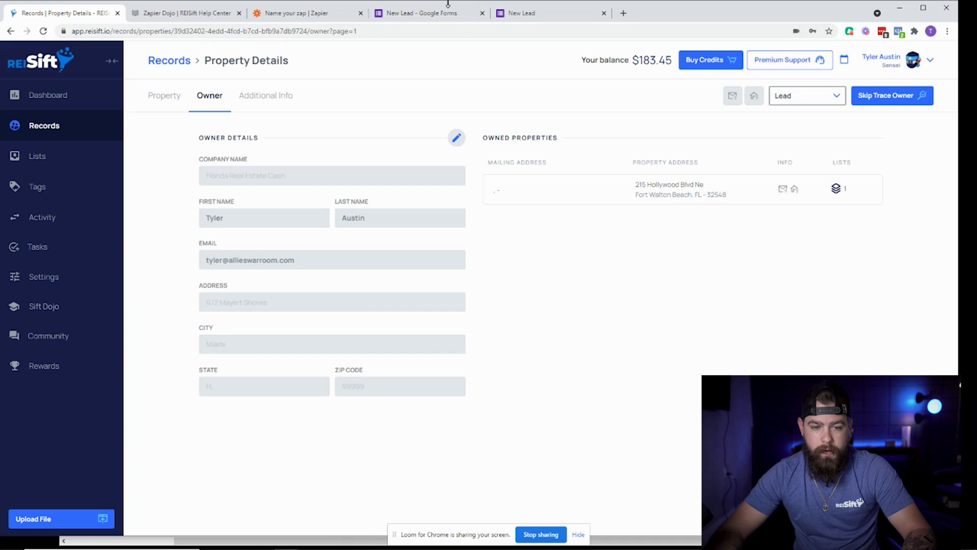
Fill in a second lead's answers on the live New Lead Google Form.
{"action": "left_click", "coordinate": [425, 14]}
{"action": "left_click", "coordinate": [307, 260]}
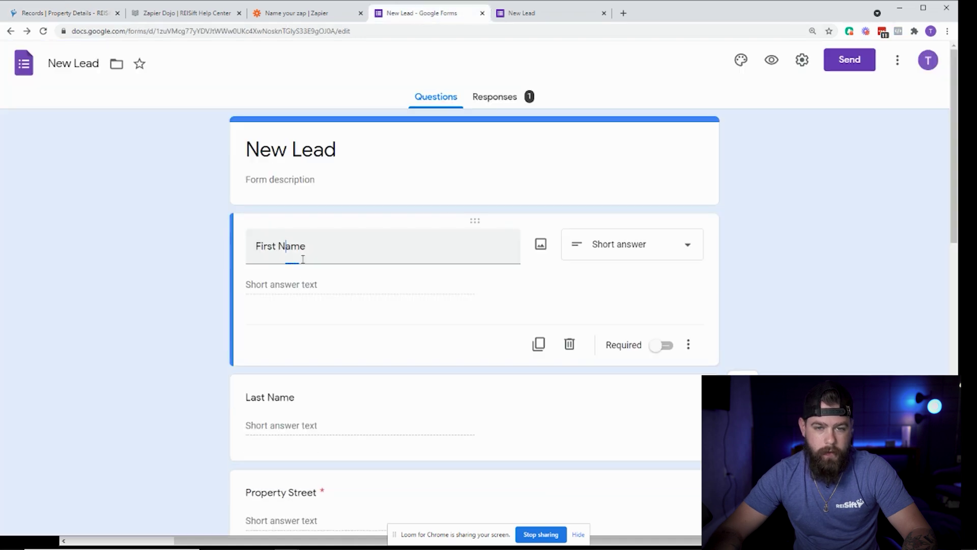
{"action": "left_click", "coordinate": [555, 19]}
{"action": "left_click", "coordinate": [305, 192]}
{"action": "left_click", "coordinate": [305, 219]}
{"action": "scroll", "coordinate": [239, 322], "scroll_direction": "down", "scroll_amount": 10}
{"action": "scroll", "coordinate": [240, 322], "scroll_direction": "down", "scroll_amount": 3}
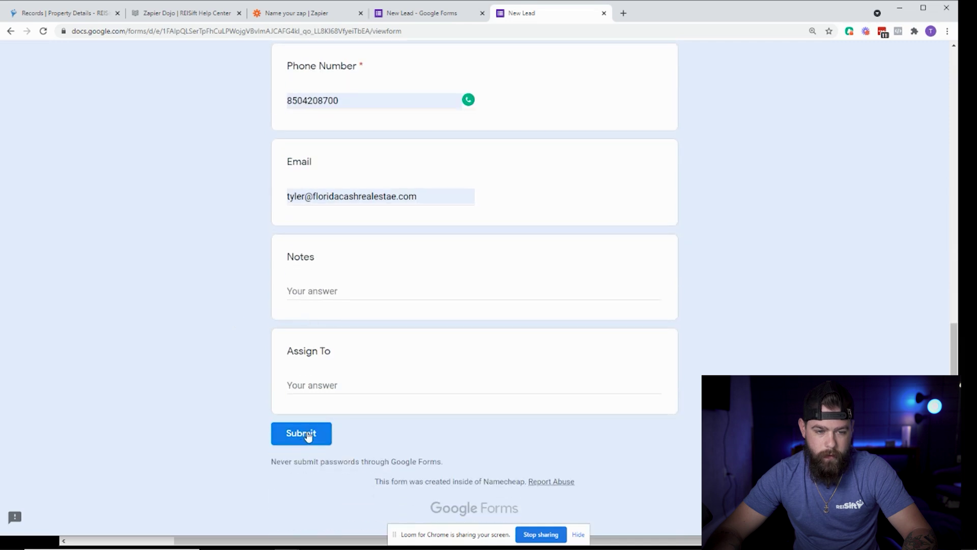
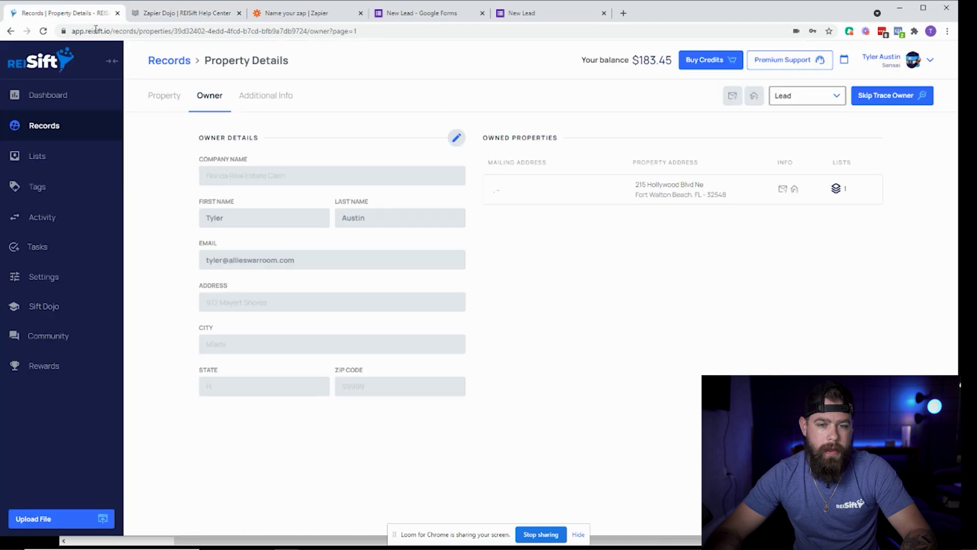
Rename the zap to 'Google Form to REISift' and turn it on.
{"action": "left_click", "coordinate": [186, 61]}
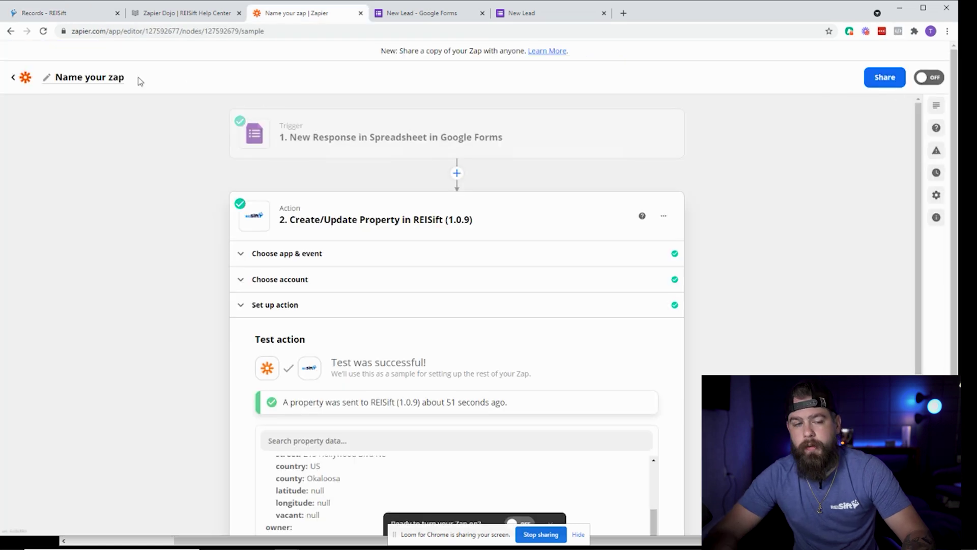
{"action": "left_click", "coordinate": [98, 83]}
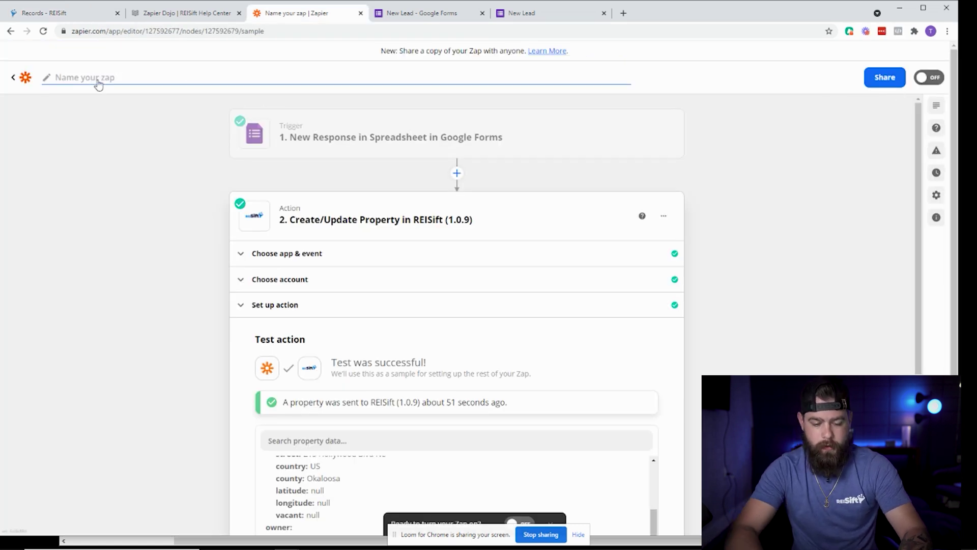
{"action": "type", "text": "Foogle Form to REISift"}
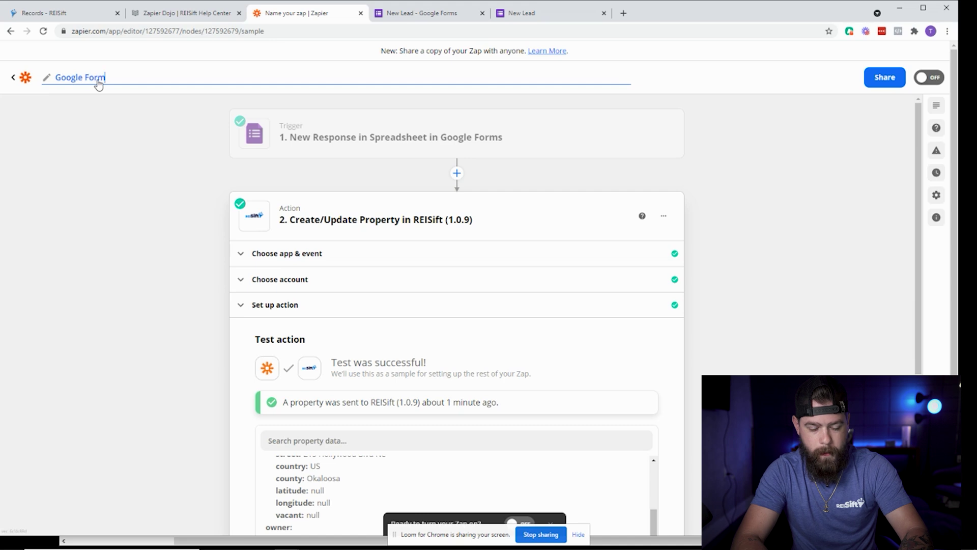
{"action": "left_click", "coordinate": [26, 258]}
{"action": "scroll", "coordinate": [295, 306], "scroll_direction": "down", "scroll_amount": 5}
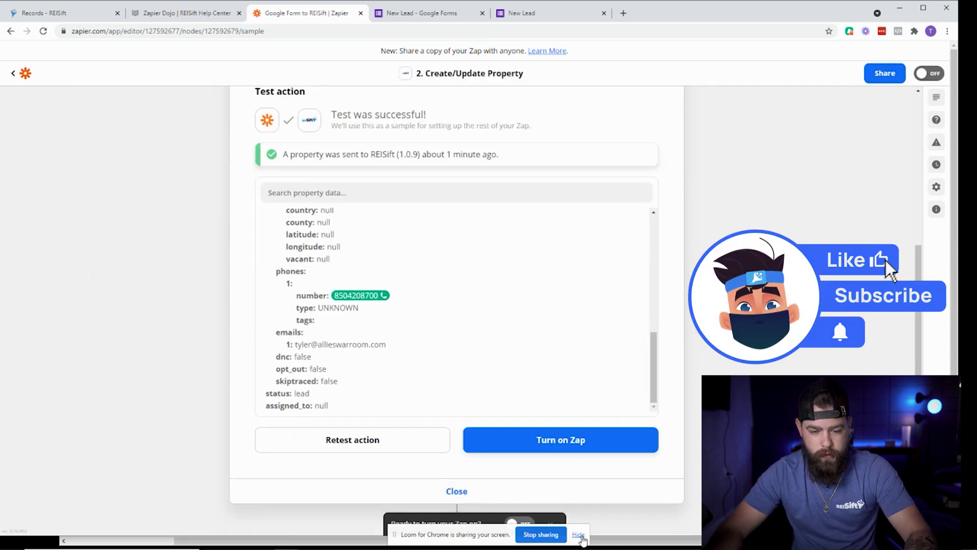
{"action": "left_click", "coordinate": [568, 441]}
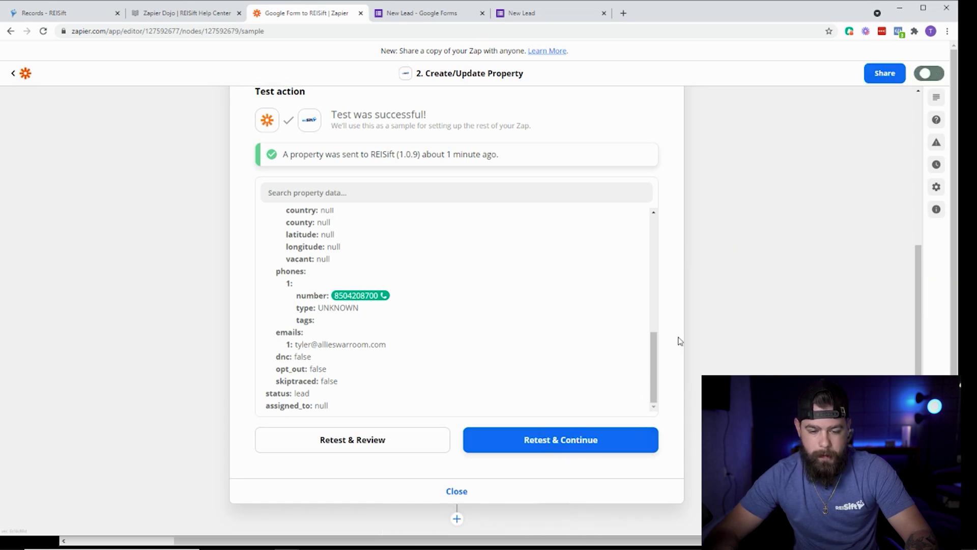
{"action": "left_click", "coordinate": [502, 10]}
{"action": "left_click", "coordinate": [460, 10]}
{"action": "left_click", "coordinate": [517, 13]}
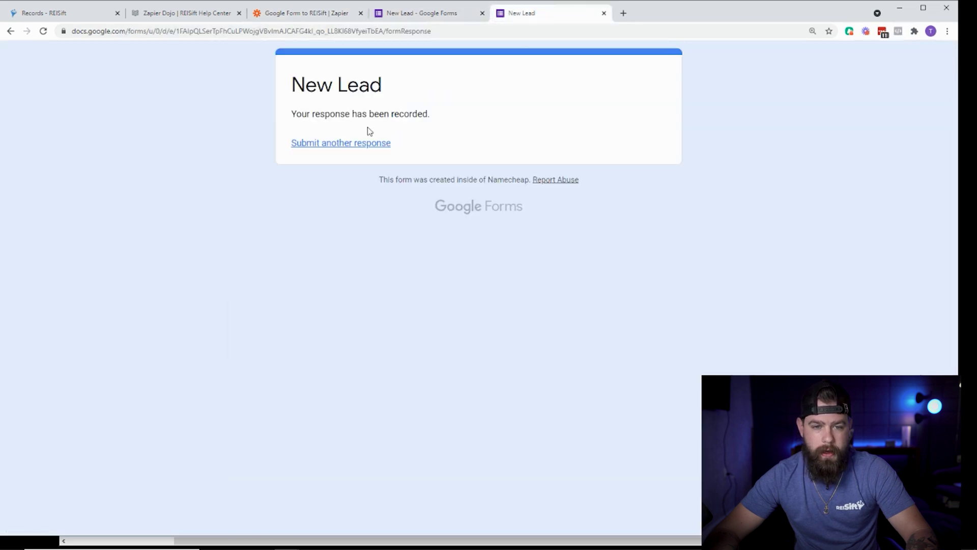
{"action": "left_click", "coordinate": [354, 144]}
{"action": "left_click", "coordinate": [340, 193]}
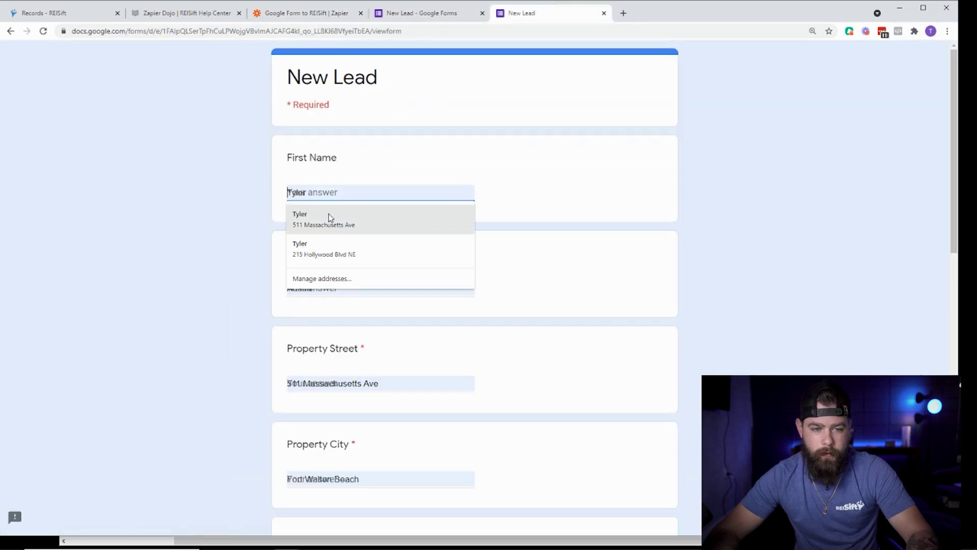
{"action": "left_click", "coordinate": [331, 223]}
{"action": "scroll", "coordinate": [215, 282], "scroll_direction": "down", "scroll_amount": 13}
{"action": "left_click", "coordinate": [301, 433]}
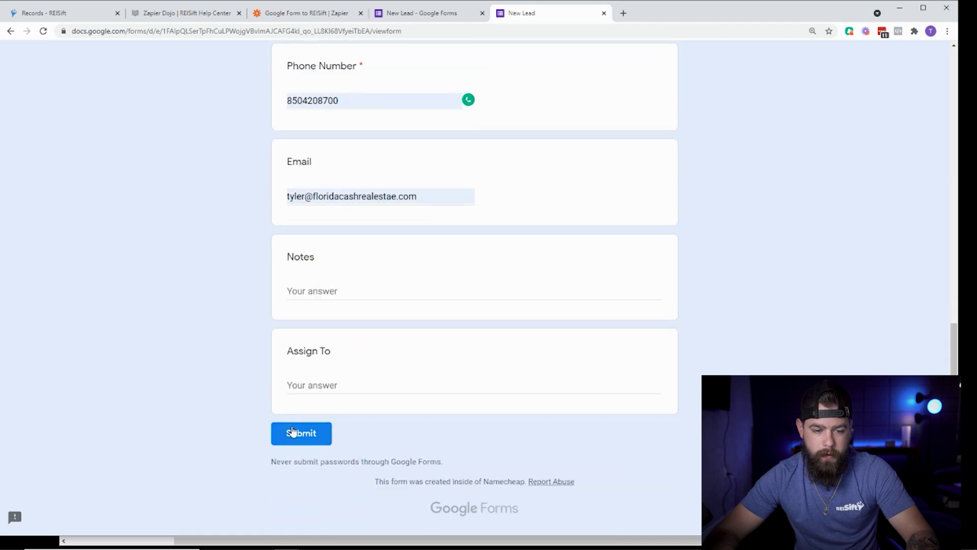
Check REISift's Incomplete, Clean and All property record filters for the new lead.
{"action": "left_click", "coordinate": [65, 14]}
{"action": "left_click", "coordinate": [215, 140]}
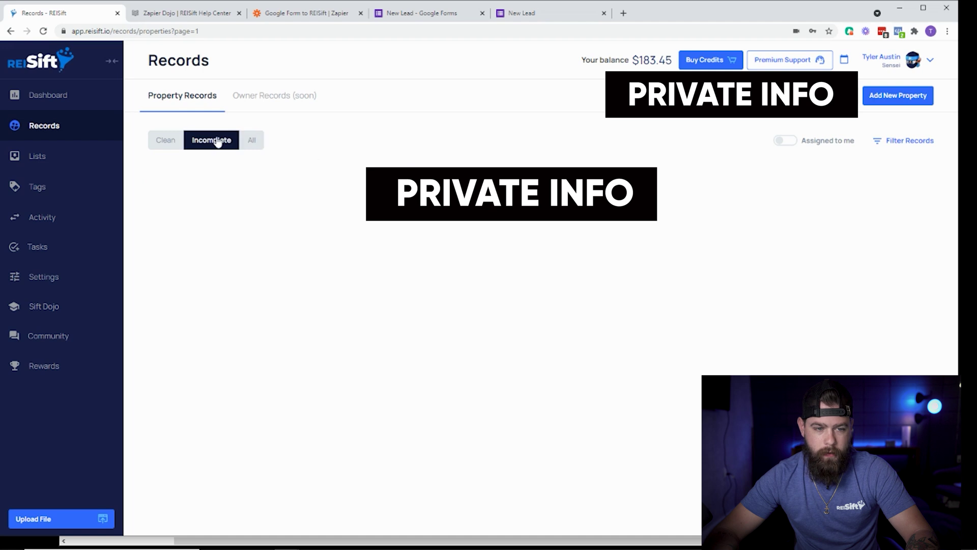
{"action": "left_click", "coordinate": [170, 146]}
{"action": "left_click", "coordinate": [226, 146]}
{"action": "left_click", "coordinate": [243, 146]}
{"action": "left_click", "coordinate": [216, 146]}
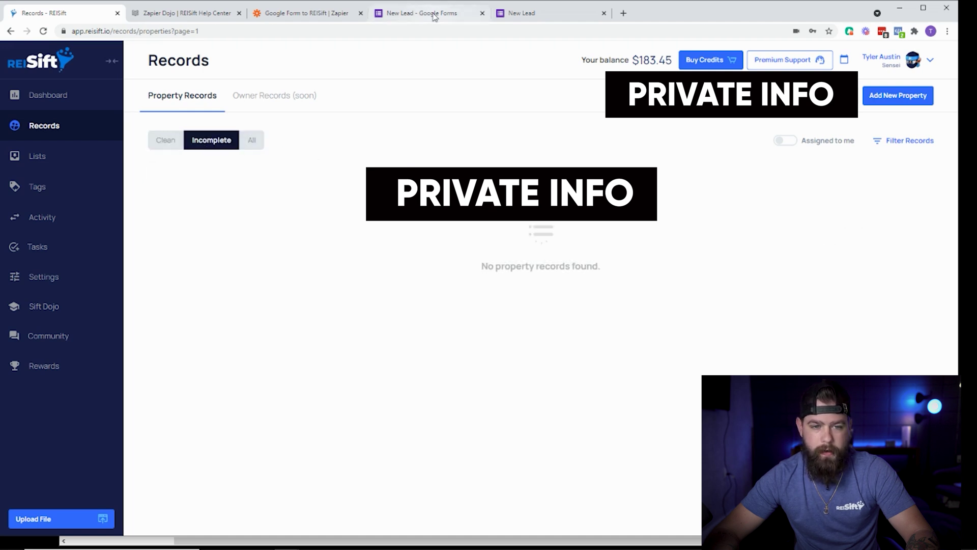
{"action": "left_click", "coordinate": [428, 13]}
{"action": "left_click", "coordinate": [310, 12]}
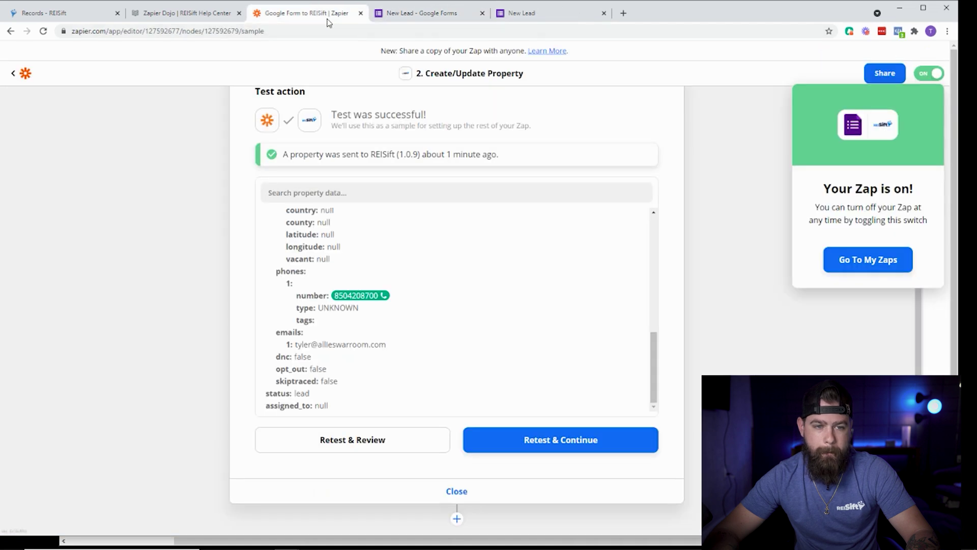
Close the zap setup panel and go to the My Zaps list.
{"action": "left_click", "coordinate": [456, 491]}
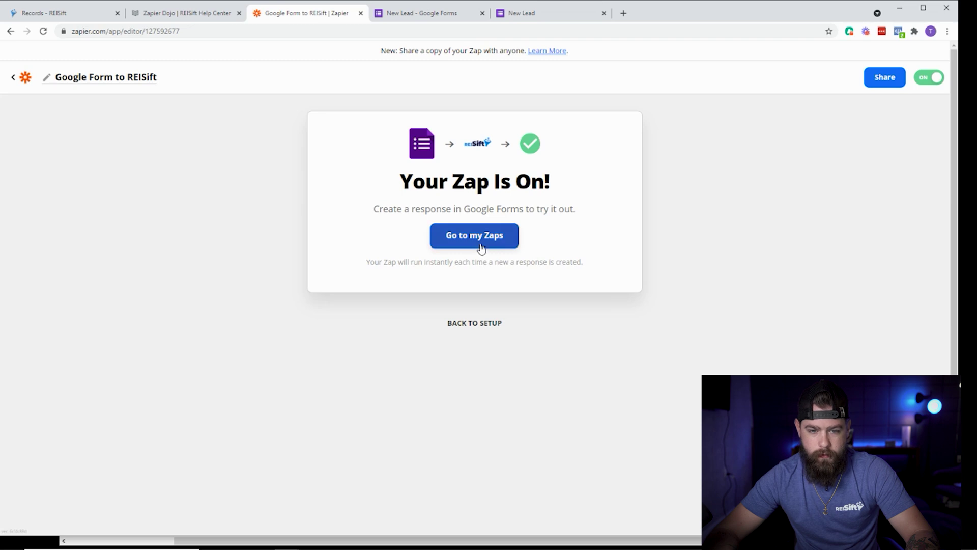
{"action": "left_click", "coordinate": [487, 238]}
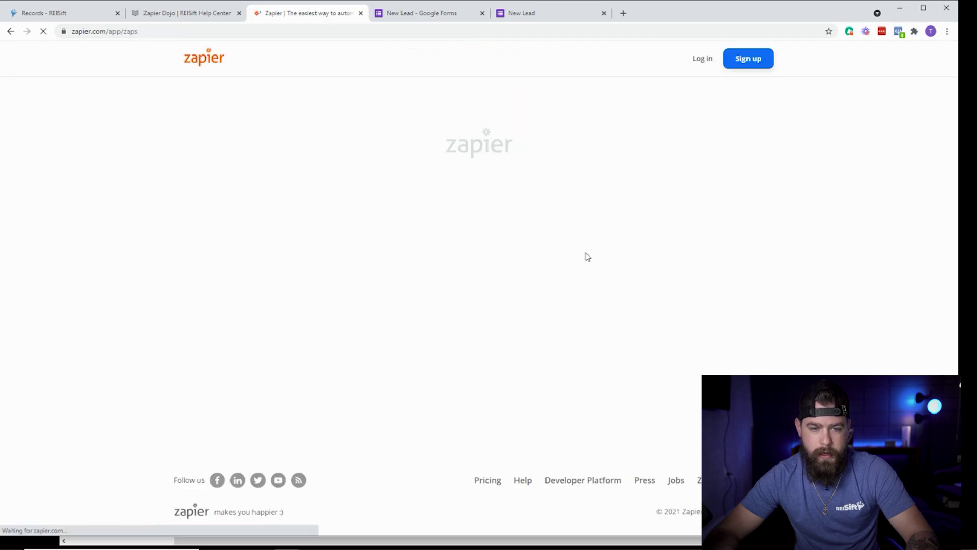
{"action": "scroll", "coordinate": [676, 330], "scroll_direction": "down", "scroll_amount": 3}
In REISift's records, view All and then Incomplete property records.
{"action": "left_click", "coordinate": [55, 17]}
{"action": "left_click", "coordinate": [251, 141]}
{"action": "left_click", "coordinate": [220, 141]}
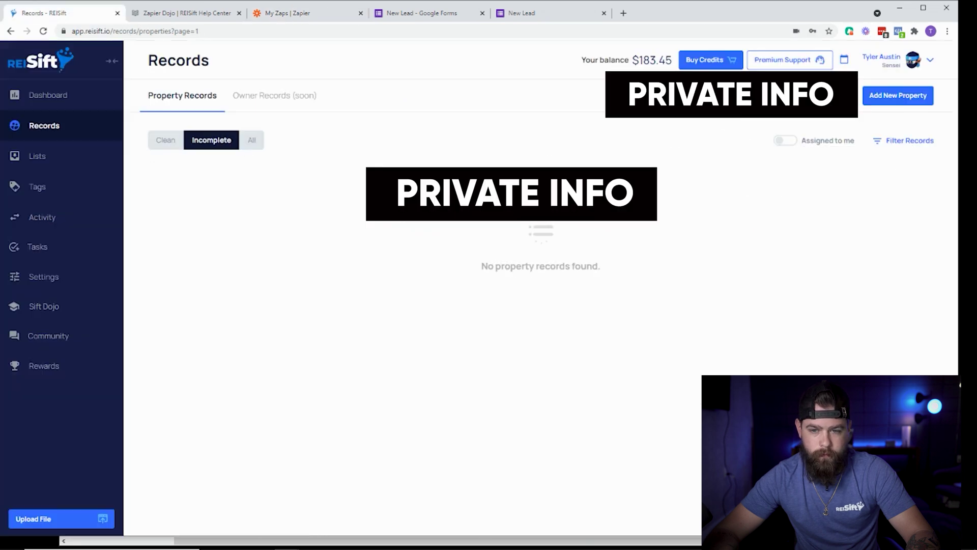
Reload REISift records, filter to Clean to see the single owner record, then return to Zapier's zaps.
{"action": "left_click", "coordinate": [26, 129]}
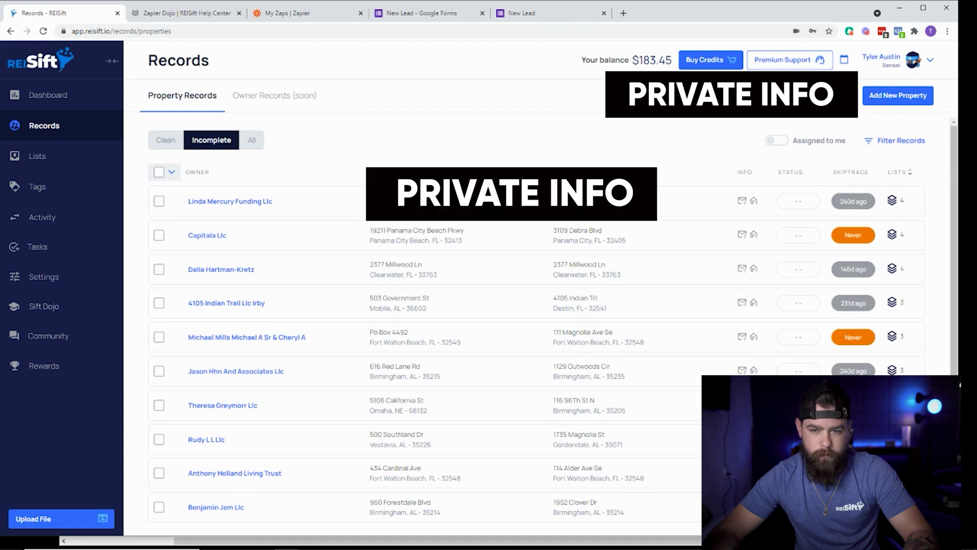
{"action": "left_click", "coordinate": [159, 145]}
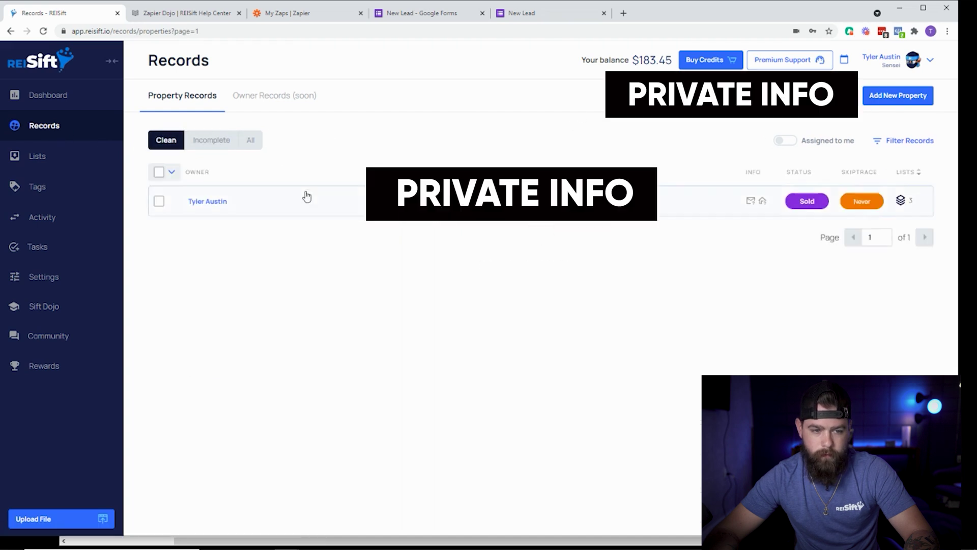
{"action": "left_click", "coordinate": [442, 14]}
{"action": "left_click", "coordinate": [516, 13]}
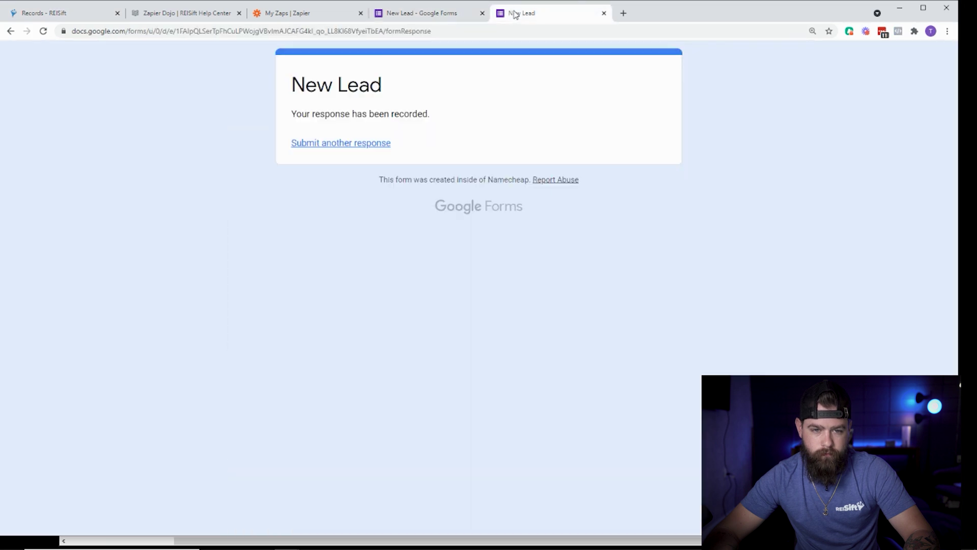
{"action": "left_click", "coordinate": [285, 14]}
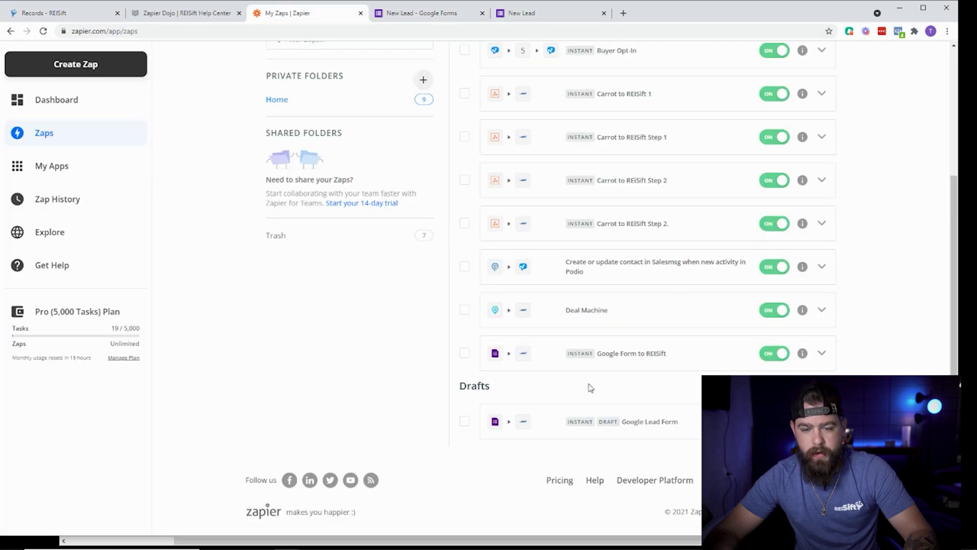
Open the Google Form to REISift zap details and review task usage, runs and change history.
{"action": "left_click", "coordinate": [813, 355]}
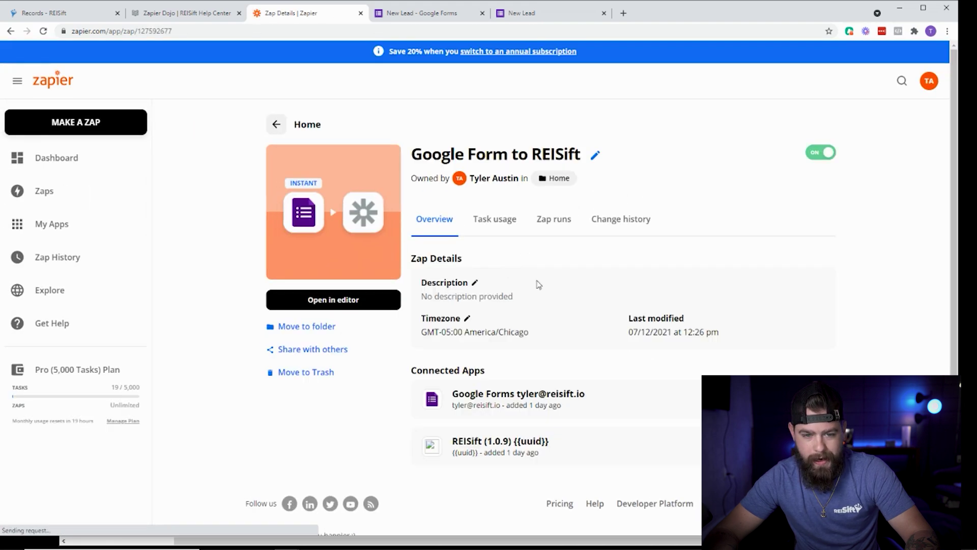
{"action": "left_click", "coordinate": [498, 204]}
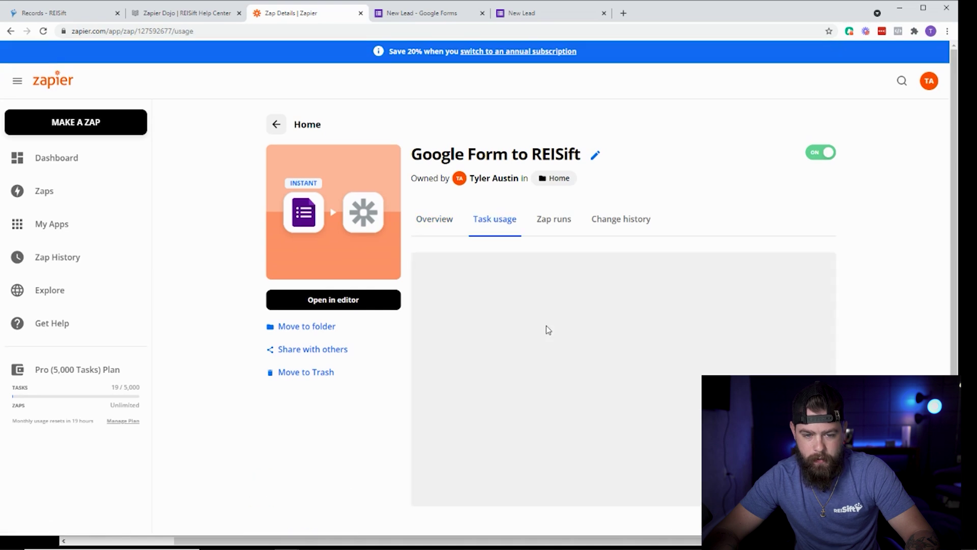
{"action": "left_click", "coordinate": [497, 278]}
{"action": "left_click", "coordinate": [466, 275]}
{"action": "left_click", "coordinate": [555, 220]}
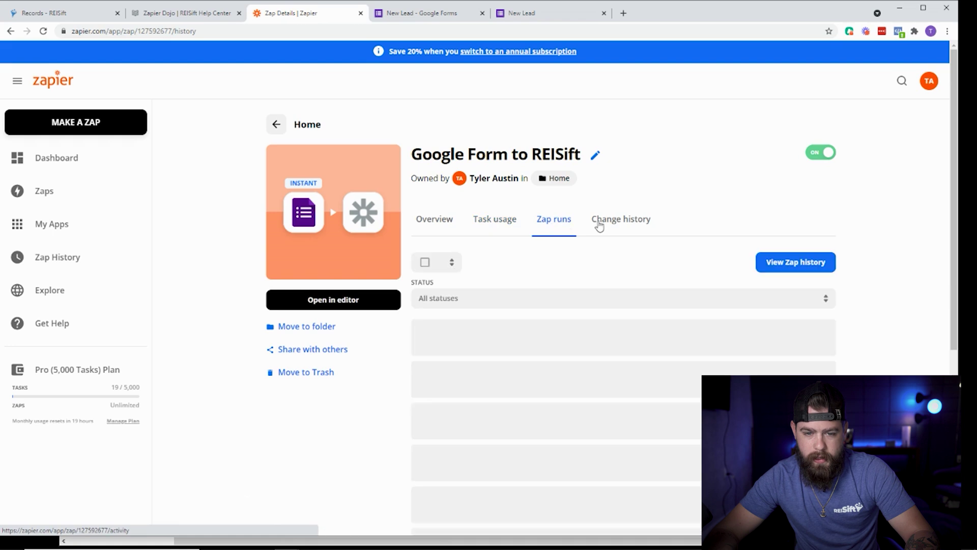
{"action": "left_click", "coordinate": [625, 230]}
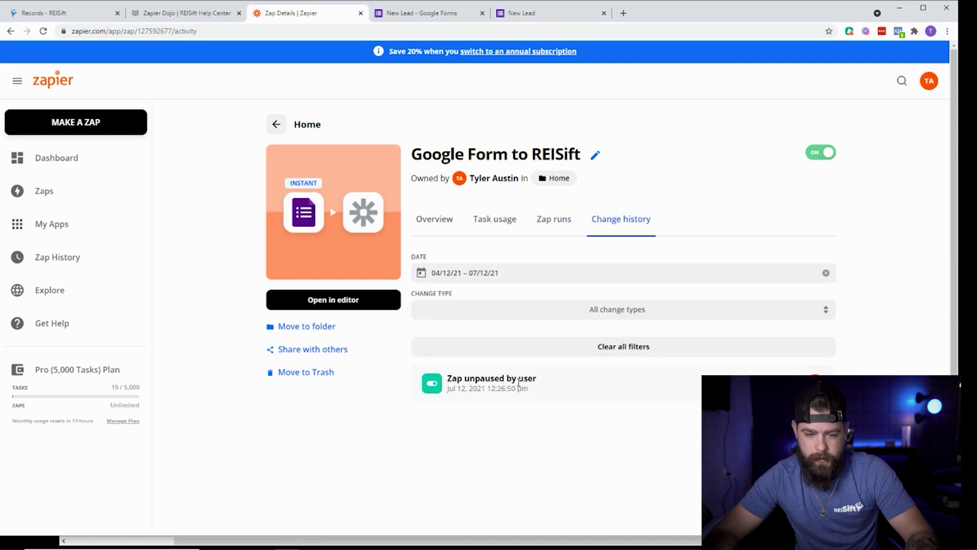
Submit a second autofilled test lead on the New Lead form, then return to the zap details.
{"action": "left_click", "coordinate": [530, 13]}
{"action": "left_click", "coordinate": [423, 13]}
{"action": "left_click", "coordinate": [529, 12]}
{"action": "left_click", "coordinate": [340, 143]}
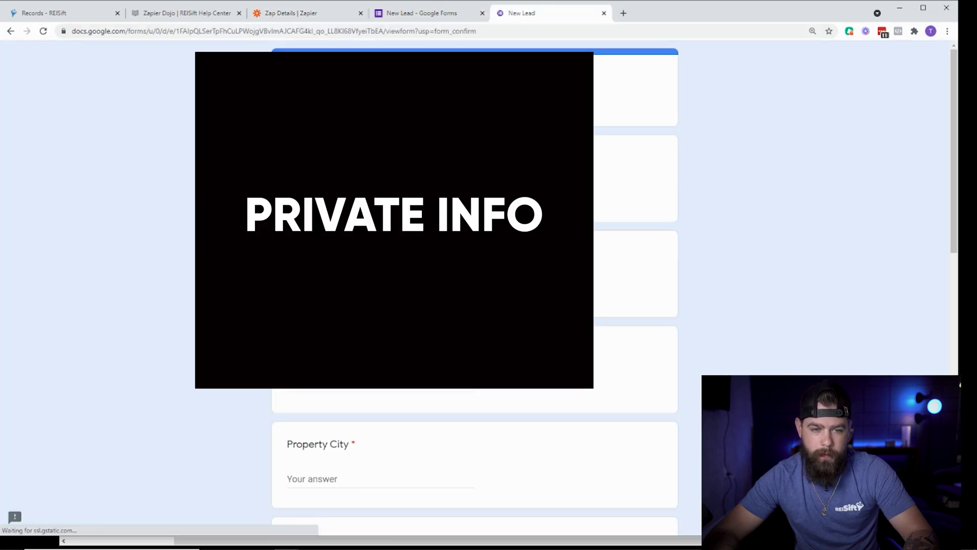
{"action": "key", "text": "Return"}
{"action": "scroll", "coordinate": [475, 305], "scroll_direction": "down", "scroll_amount": 7}
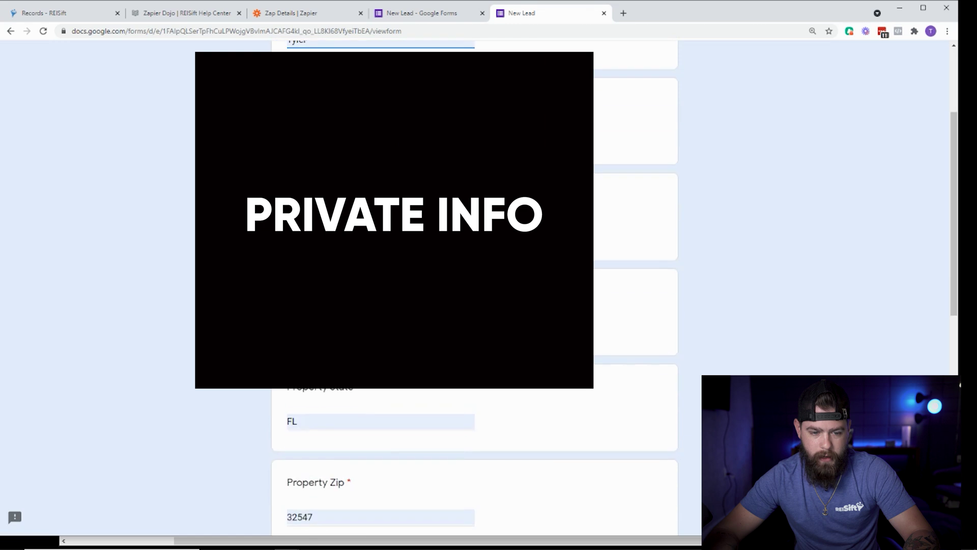
{"action": "scroll", "coordinate": [474, 306], "scroll_direction": "down", "scroll_amount": 3}
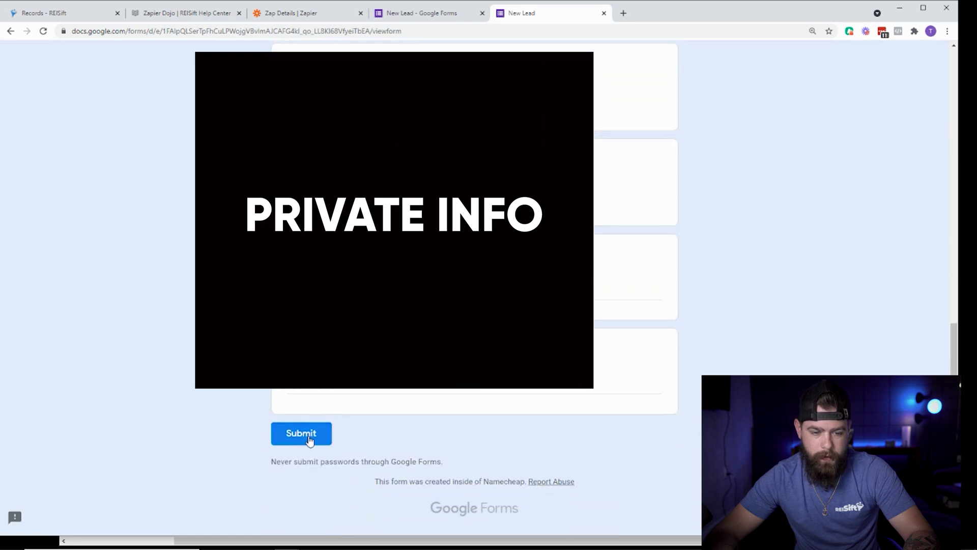
{"action": "left_click", "coordinate": [306, 436]}
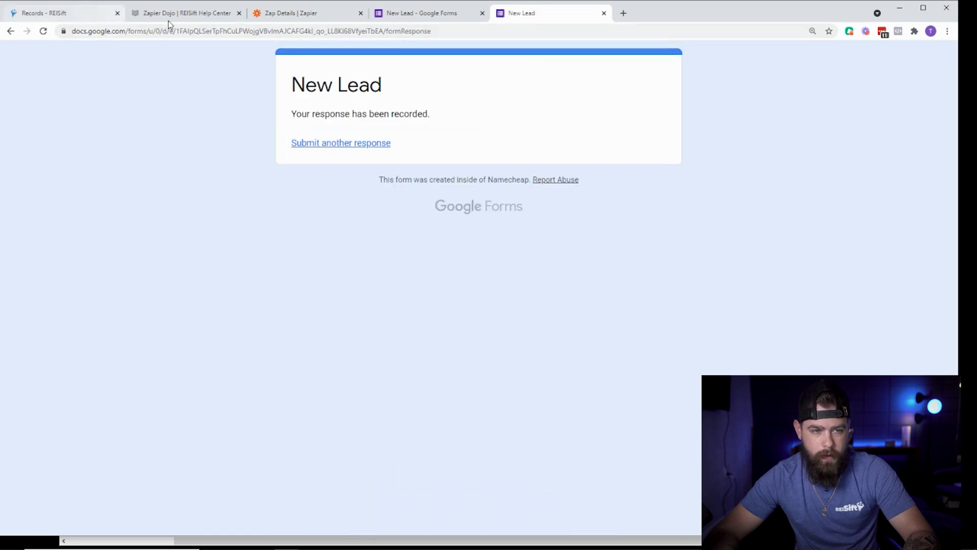
{"action": "left_click", "coordinate": [318, 14]}
Check the zap's Overview, Task usage and Zap runs tabs for new activity.
{"action": "left_click", "coordinate": [447, 219]}
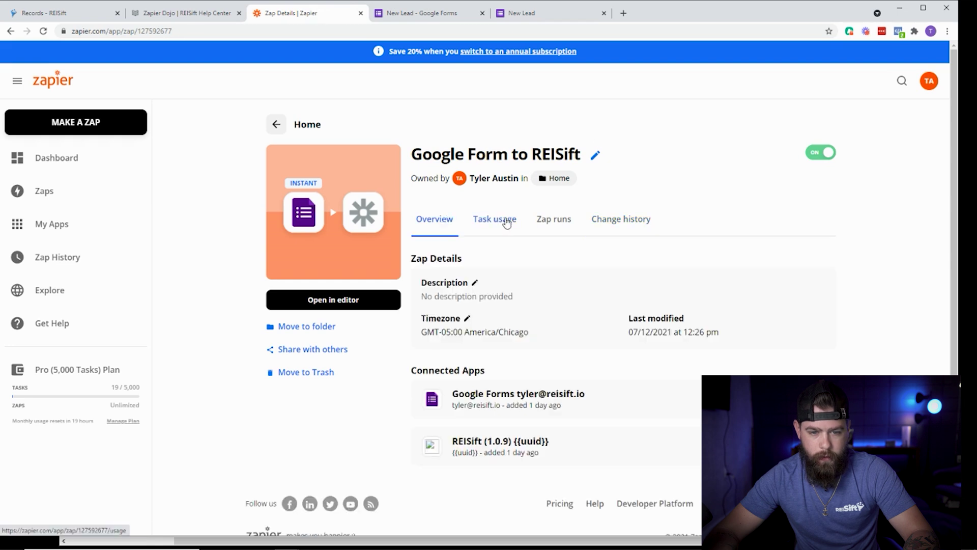
{"action": "left_click", "coordinate": [504, 219]}
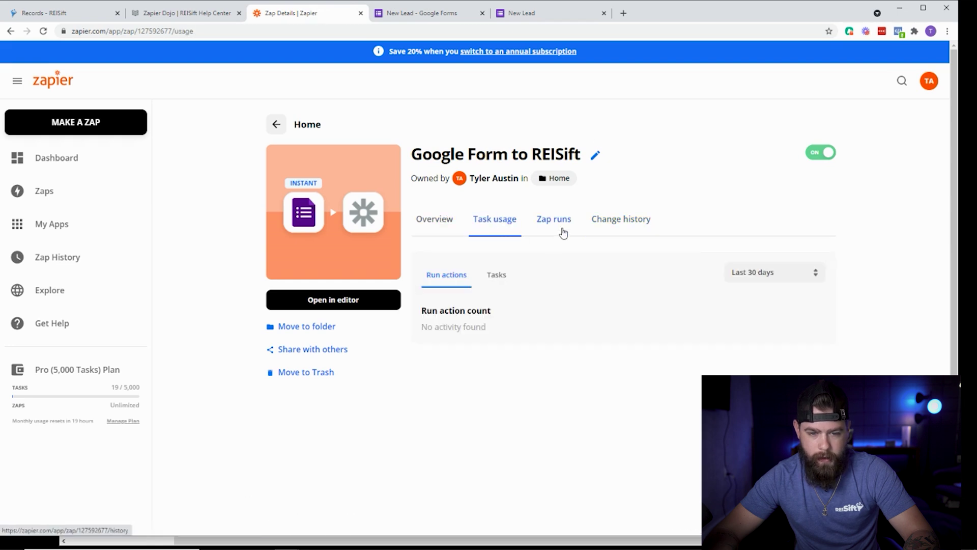
{"action": "left_click", "coordinate": [563, 220]}
{"action": "left_click", "coordinate": [501, 220]}
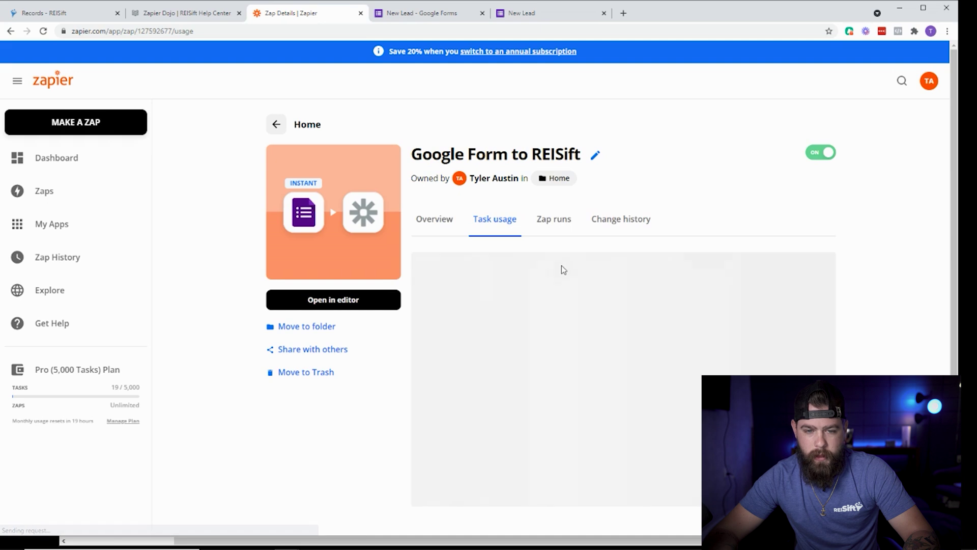
Go to the Zapier dashboard and open the Zaps list.
{"action": "left_click", "coordinate": [276, 124]}
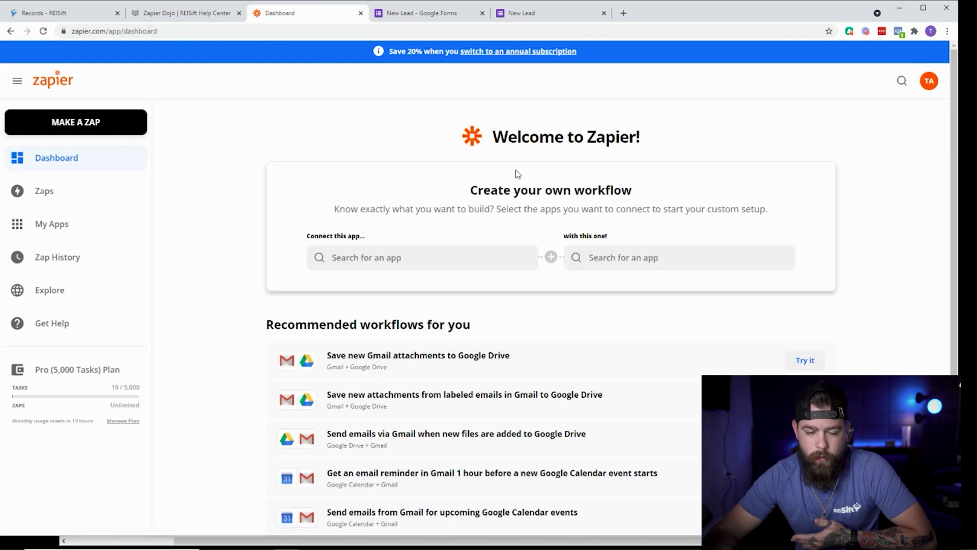
{"action": "left_click", "coordinate": [53, 199]}
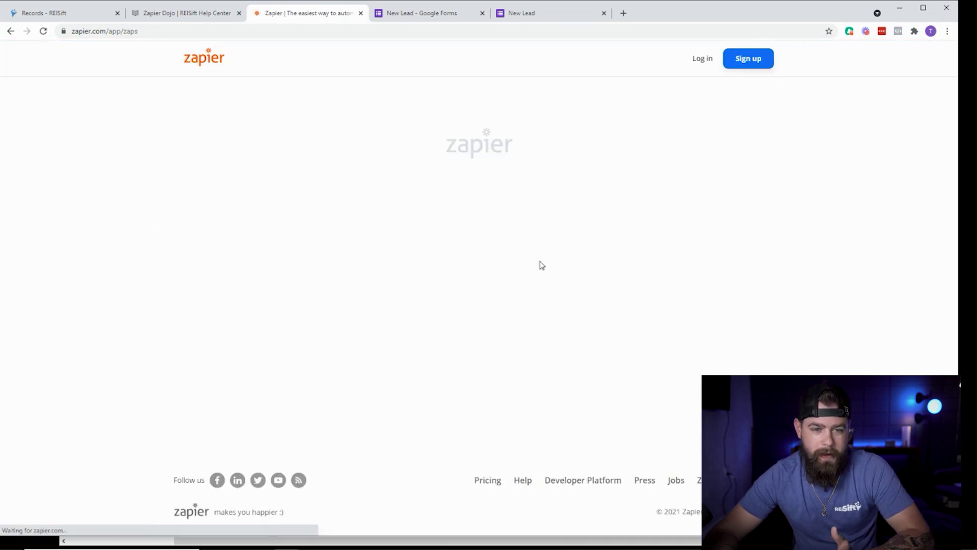
{"action": "scroll", "coordinate": [677, 306], "scroll_direction": "down", "scroll_amount": 1}
{"action": "scroll", "coordinate": [675, 308], "scroll_direction": "down", "scroll_amount": 2}
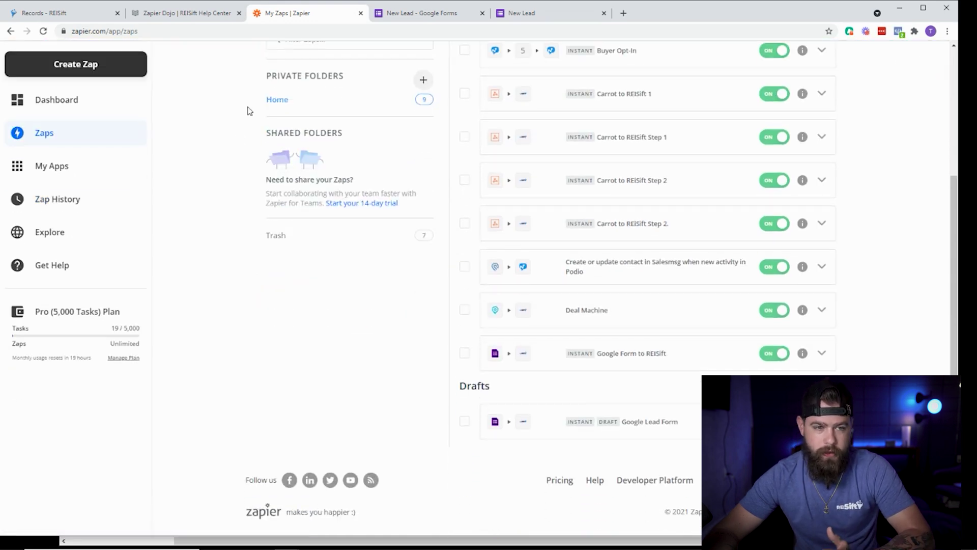
Check REISift's Incomplete and All records for the lead, then close REISift and return to My Zaps.
{"action": "left_click", "coordinate": [75, 8]}
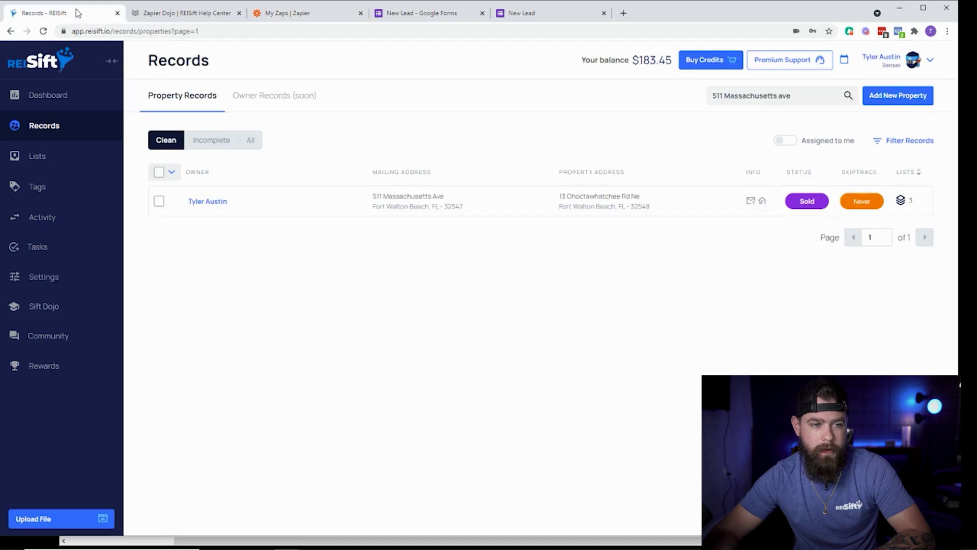
{"action": "left_click", "coordinate": [211, 140]}
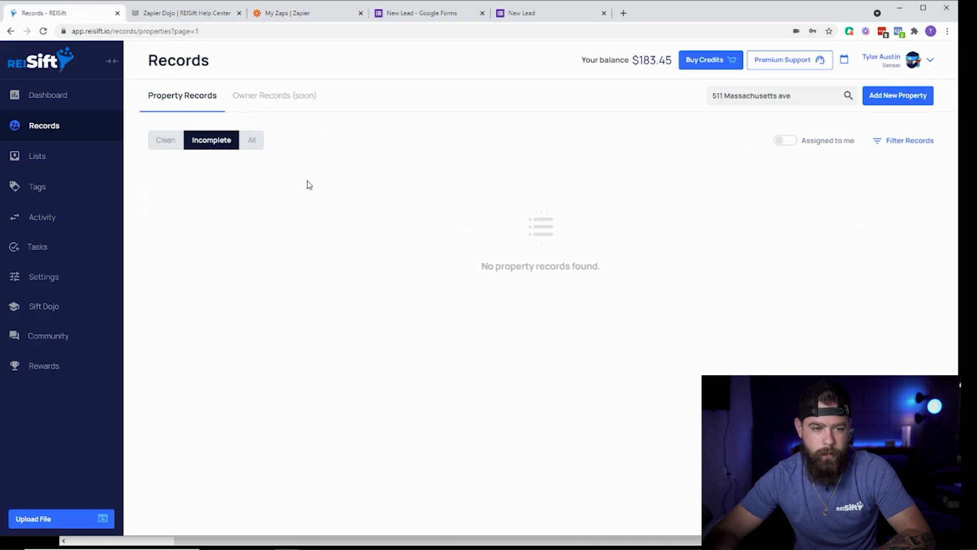
{"action": "left_click", "coordinate": [250, 139]}
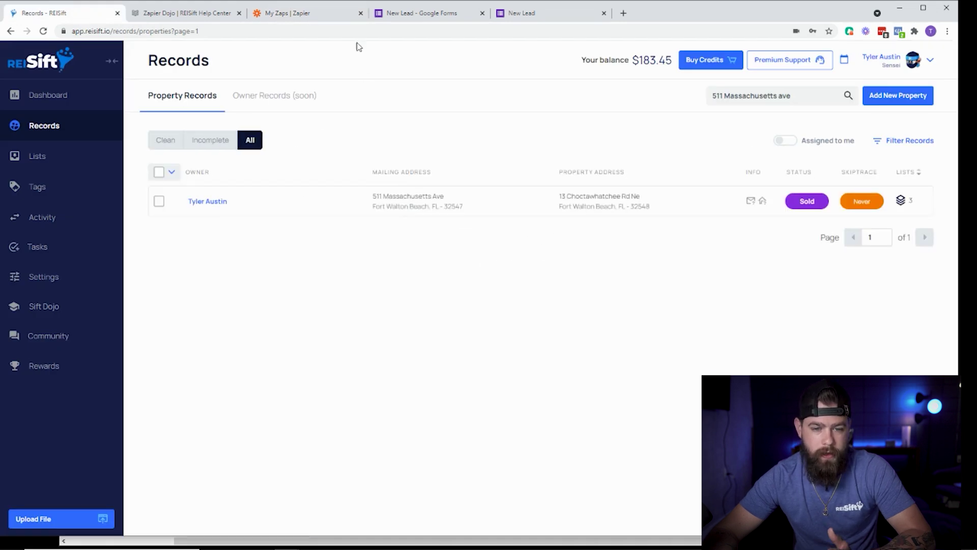
{"action": "left_click", "coordinate": [117, 12]}
{"action": "left_click", "coordinate": [160, 18]}
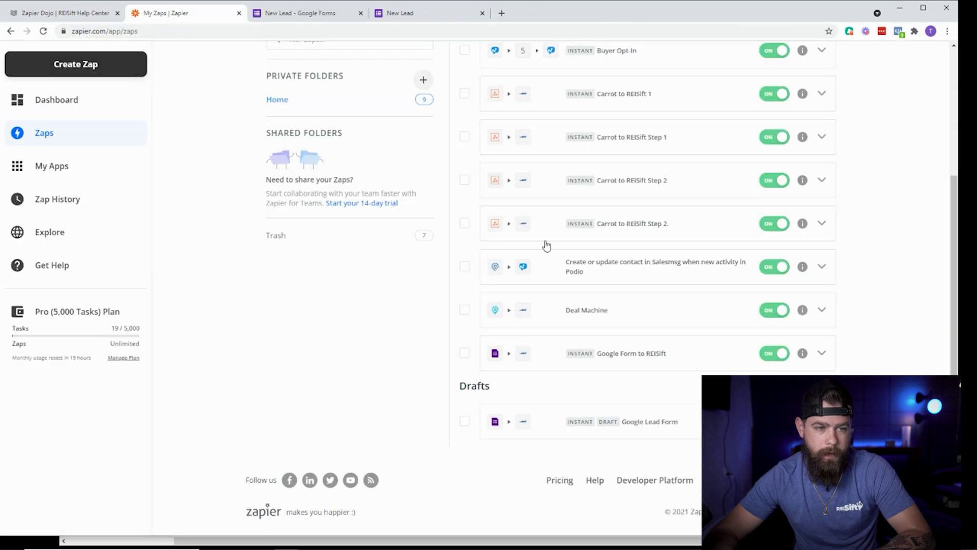
Open the Google Form to REISift zap in the editor and close the Guide sidebar.
{"action": "left_click", "coordinate": [659, 358]}
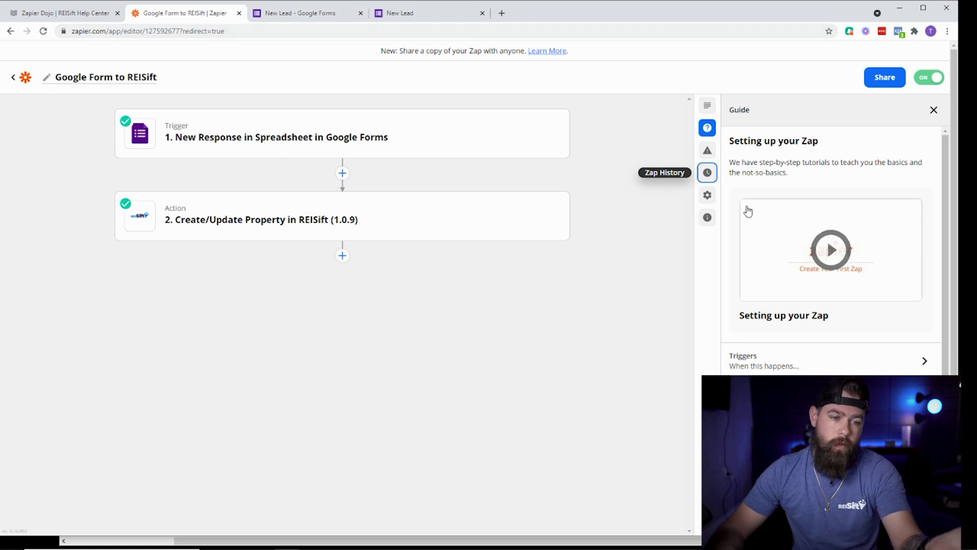
{"action": "left_click", "coordinate": [934, 110]}
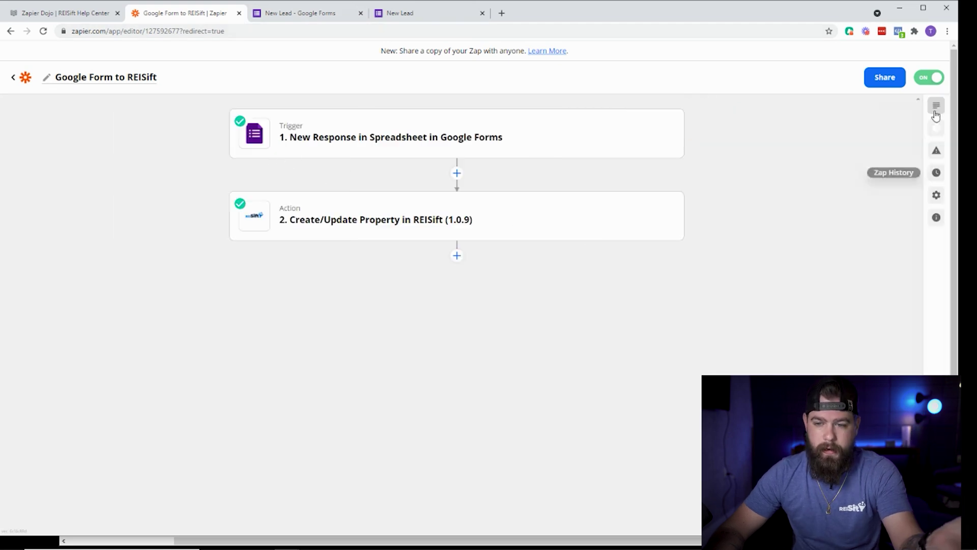
Close the New Lead form editor tab and load a blank New Lead form from the response page.
{"action": "left_click", "coordinate": [322, 10]}
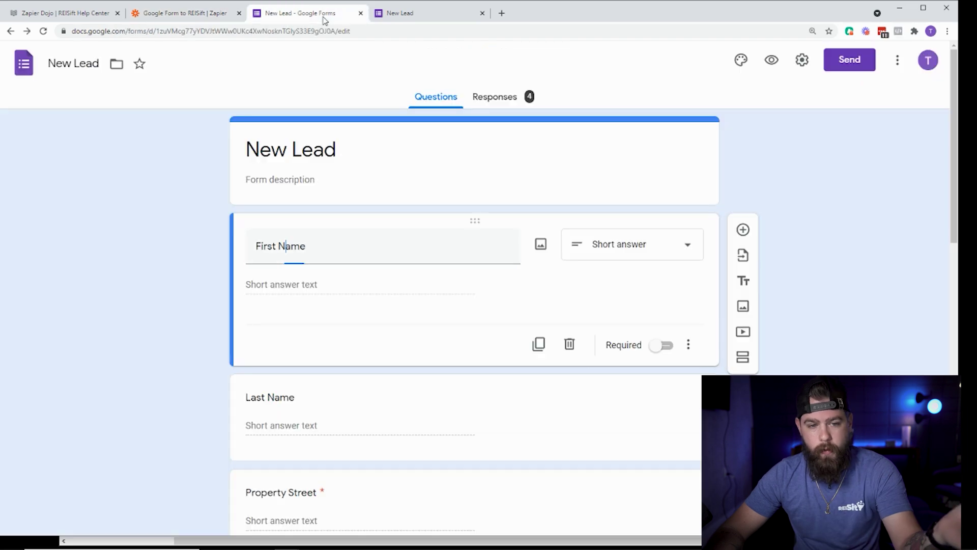
{"action": "left_click", "coordinate": [360, 13]}
{"action": "left_click", "coordinate": [242, 17]}
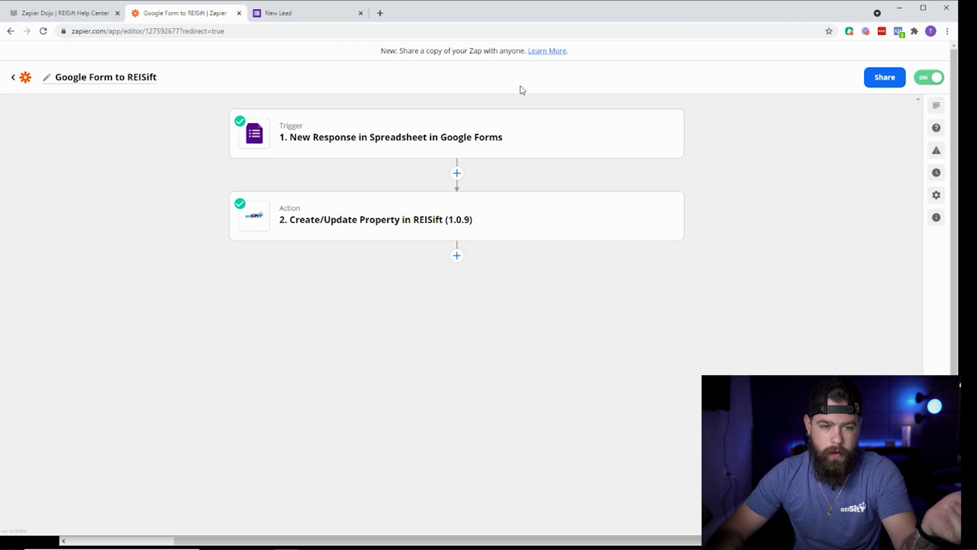
{"action": "left_click", "coordinate": [278, 15]}
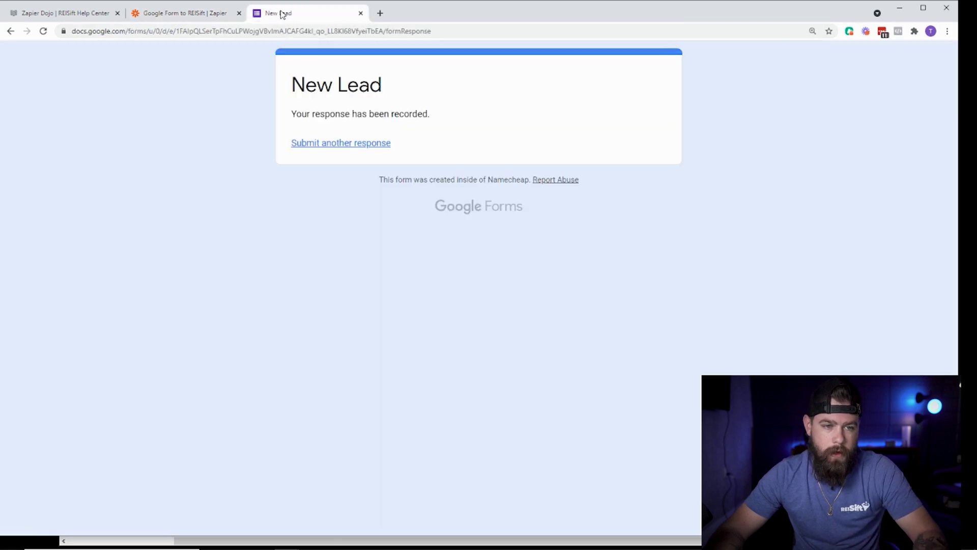
{"action": "left_click", "coordinate": [217, 16]}
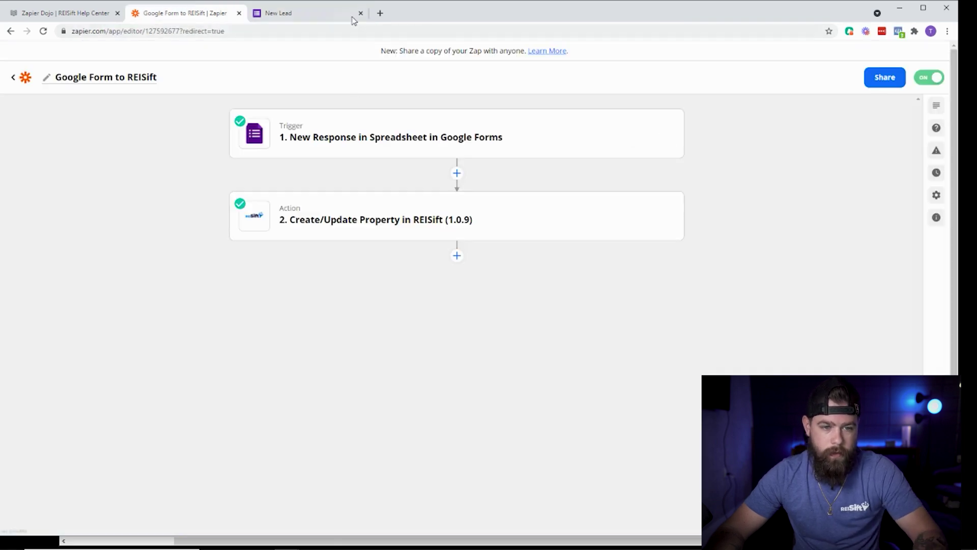
{"action": "left_click", "coordinate": [356, 15]}
{"action": "left_click", "coordinate": [357, 145]}
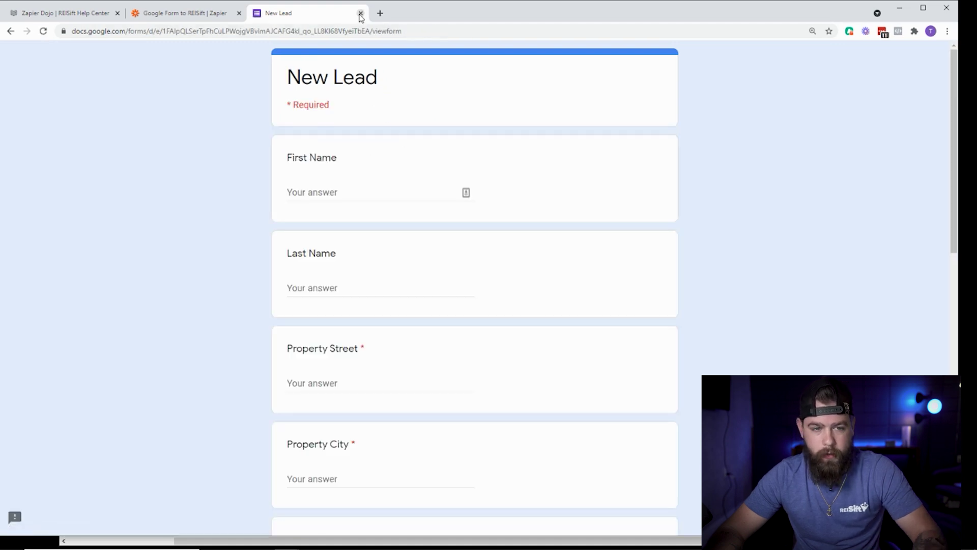
Return to the Google Form to REISift zap editor and open its Zap History.
{"action": "left_click", "coordinate": [219, 17]}
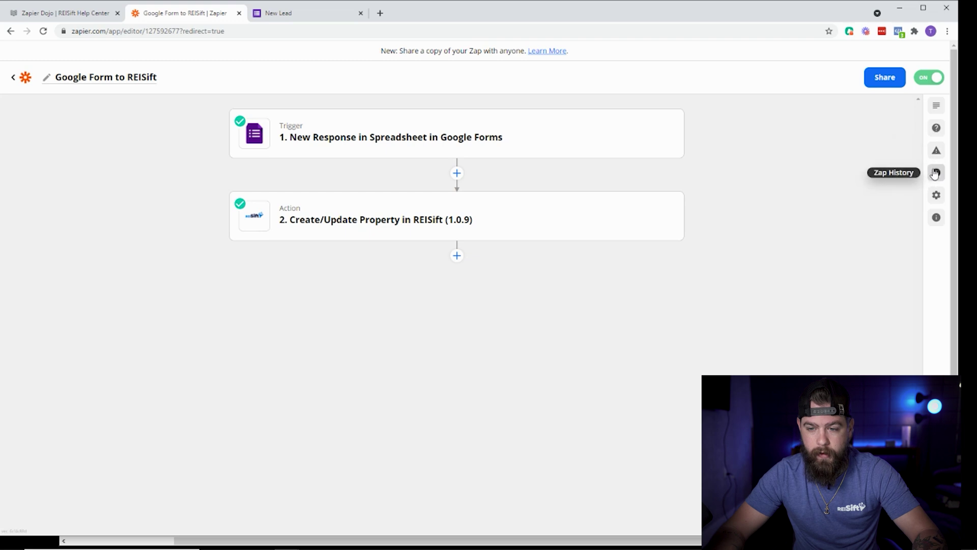
{"action": "left_click", "coordinate": [937, 151]}
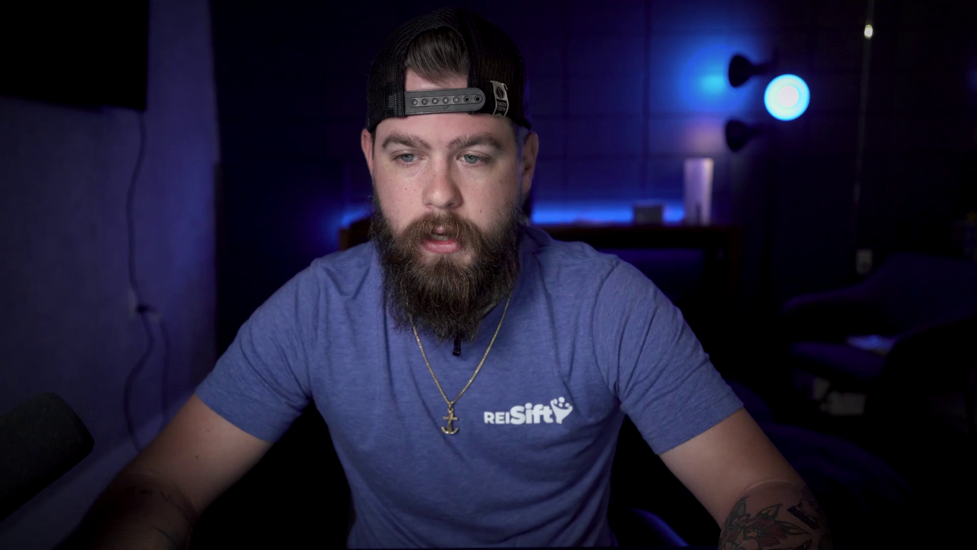